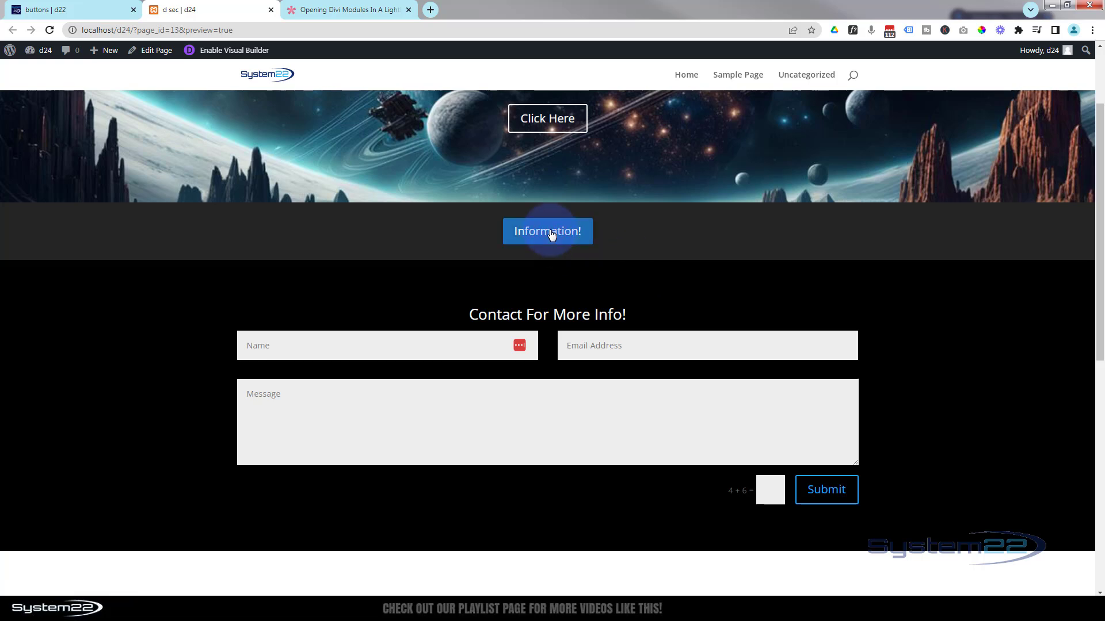
Toggle the contact form hidden, shown, then hidden again with the Information! button.
click(547, 233)
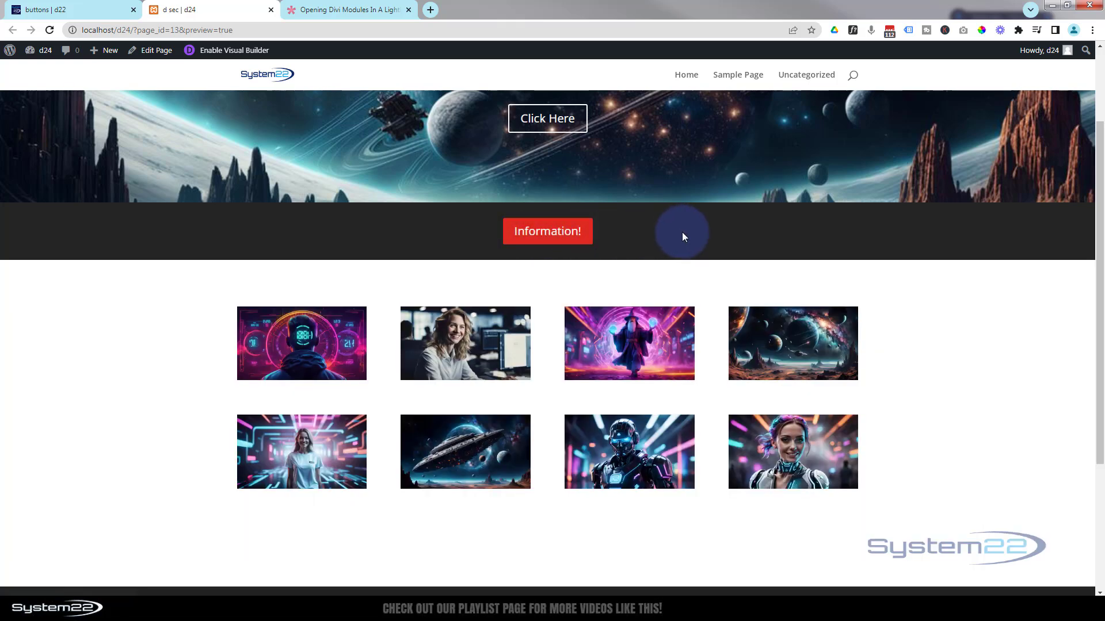
scroll(682, 236, up, 2)
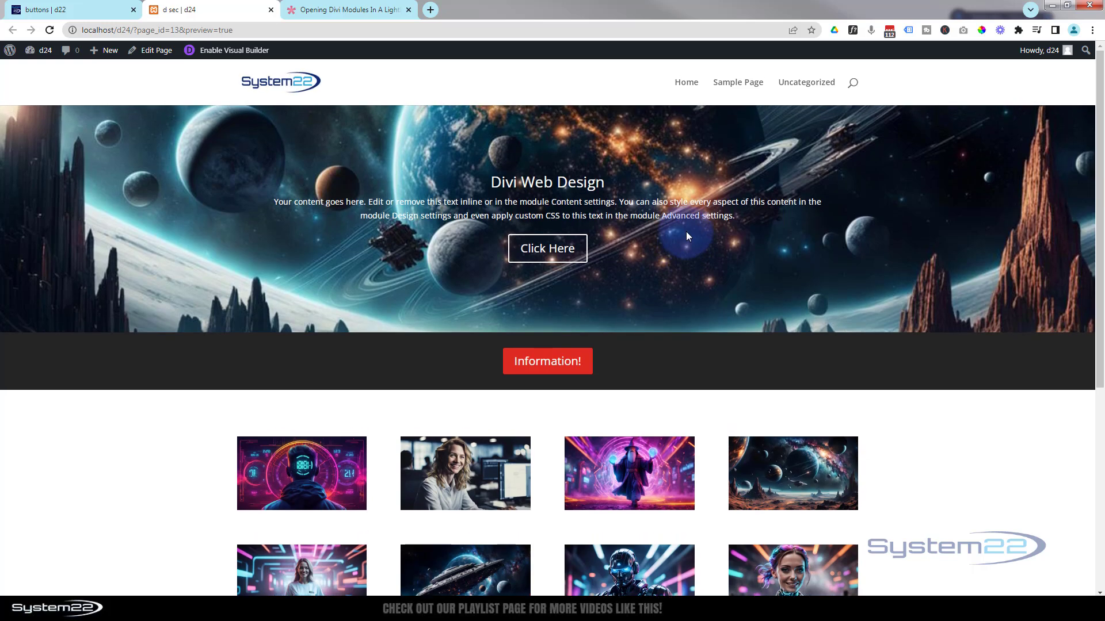
click(541, 366)
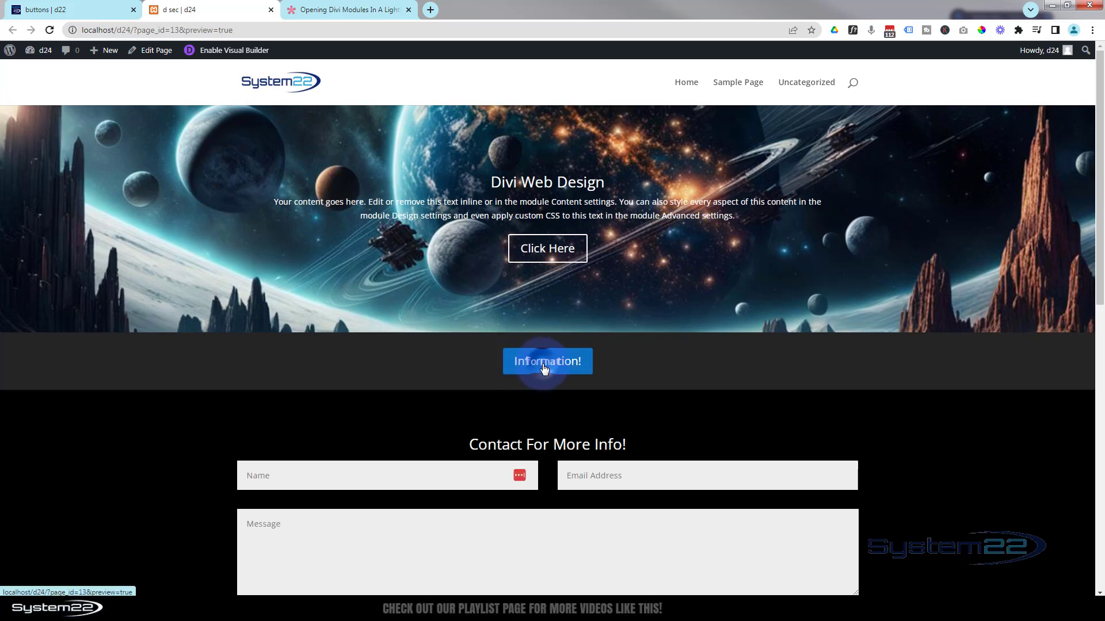
scroll(328, 357, down, 1)
scroll(329, 358, down, 1)
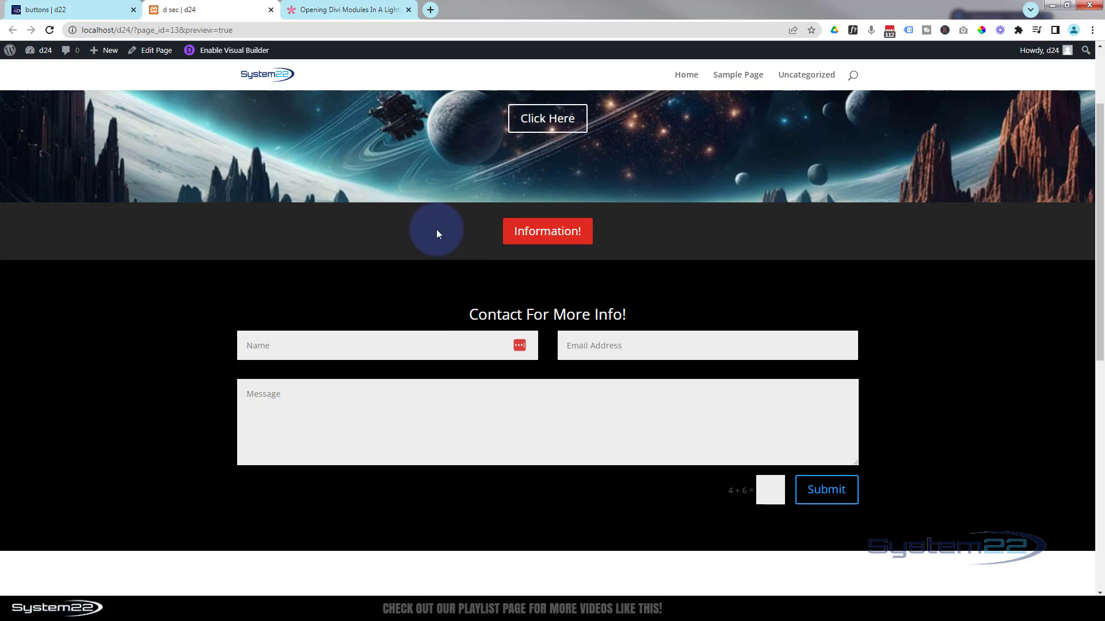
click(544, 235)
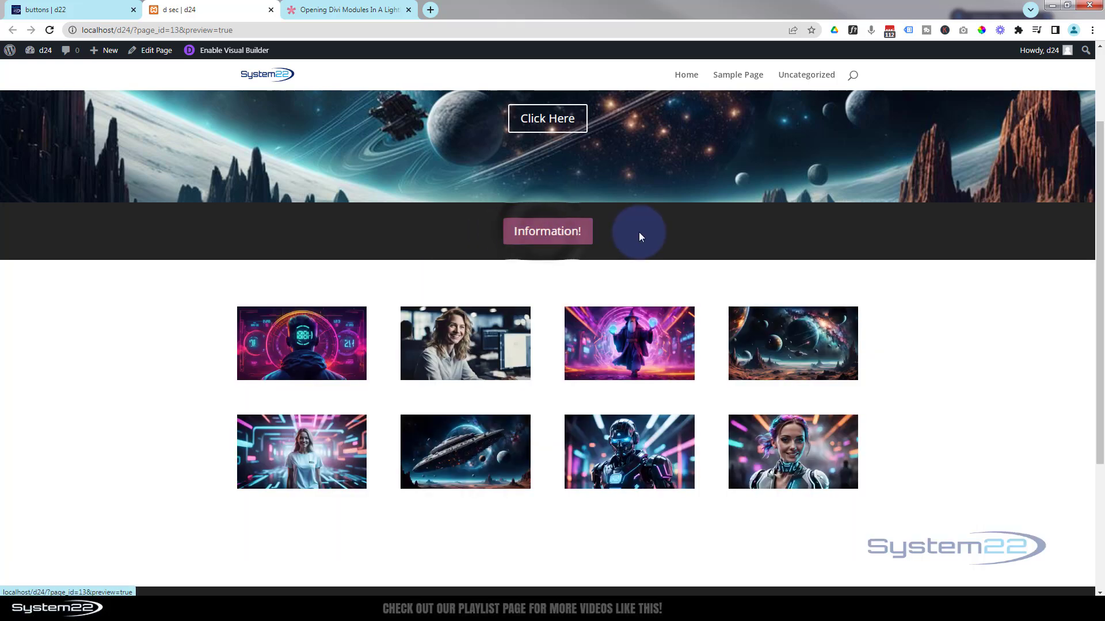
scroll(639, 233, up, 2)
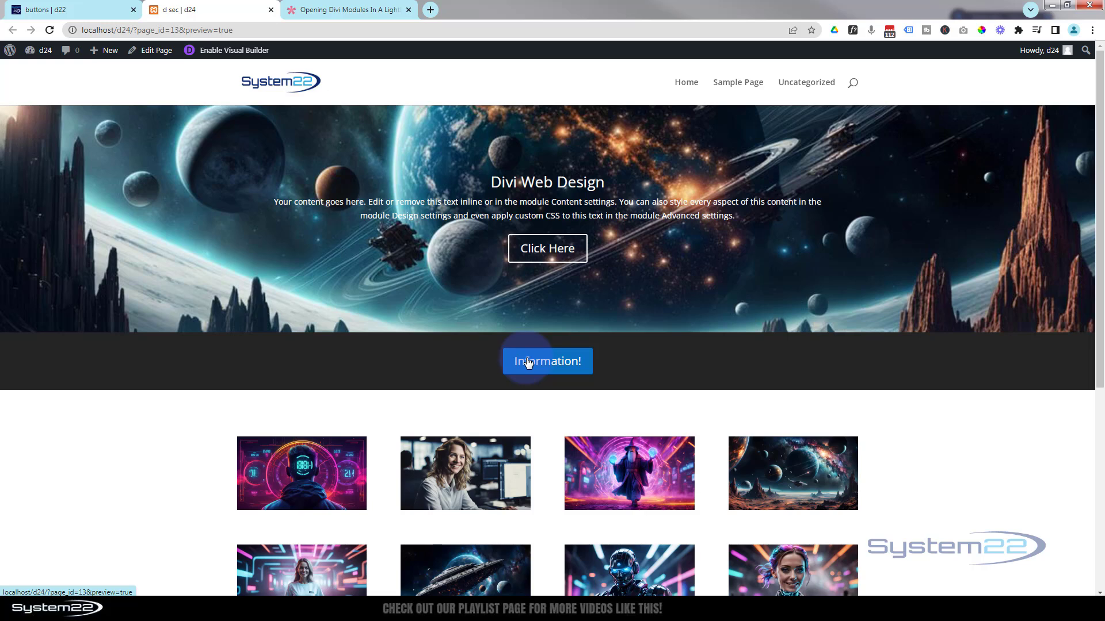
Review the Opening Divi Modules In A Lightbox article and its URL, then return to the d24 preview.
click(353, 10)
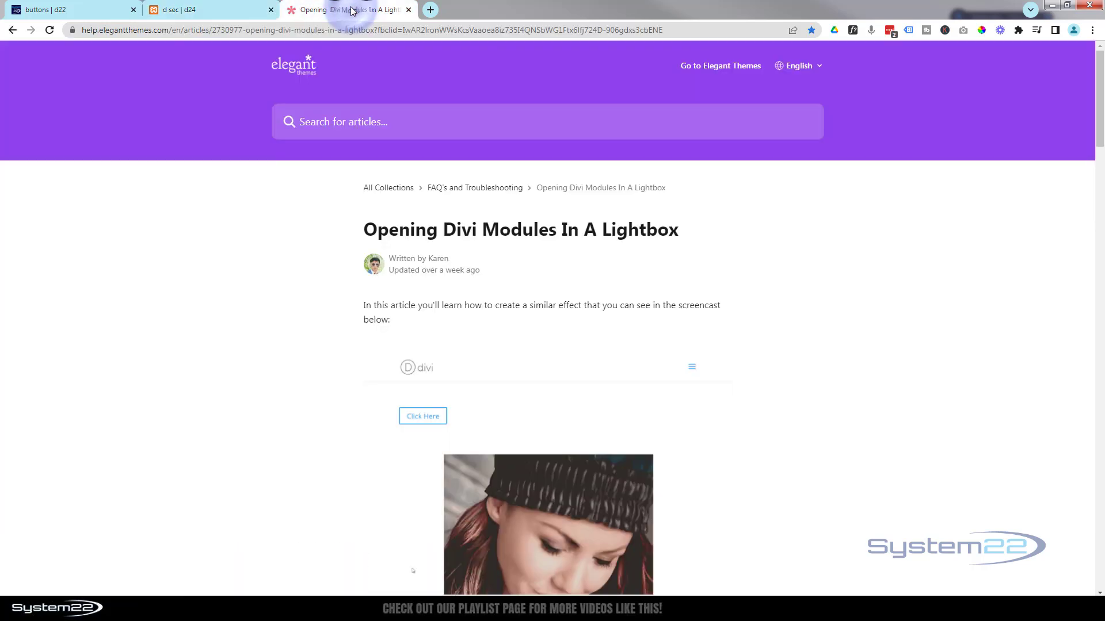
click(247, 30)
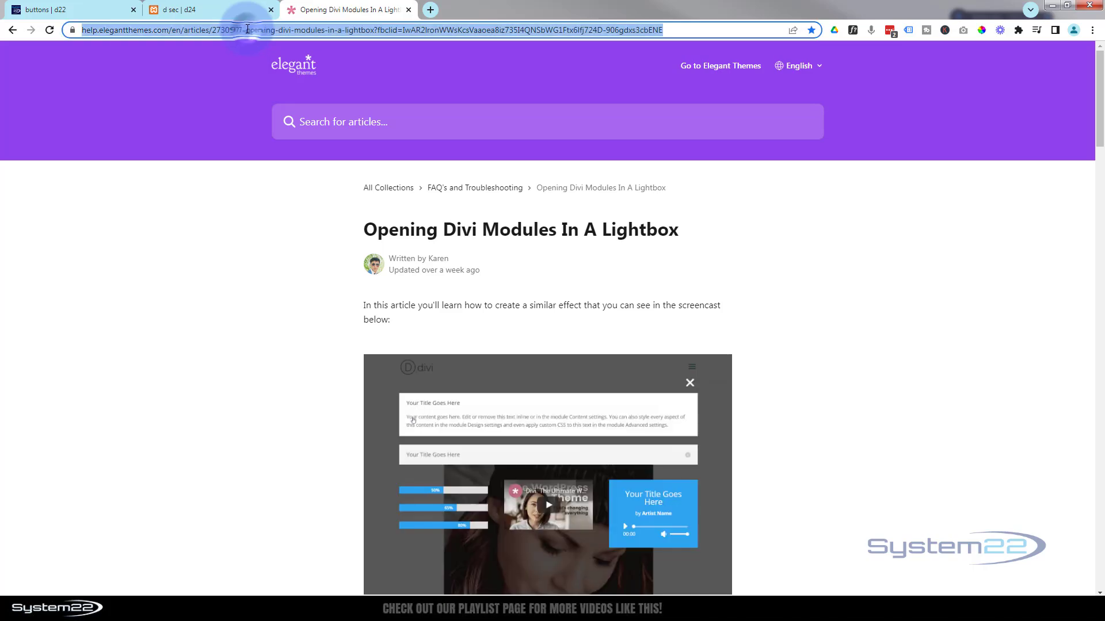
scroll(250, 138, down, 10)
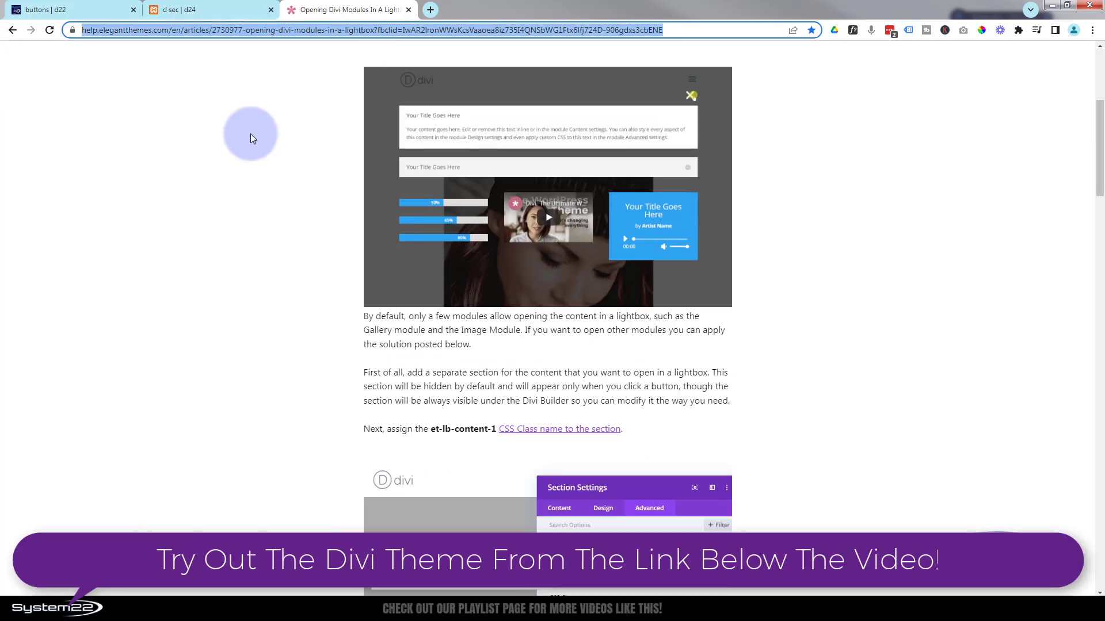
scroll(251, 138, up, 10)
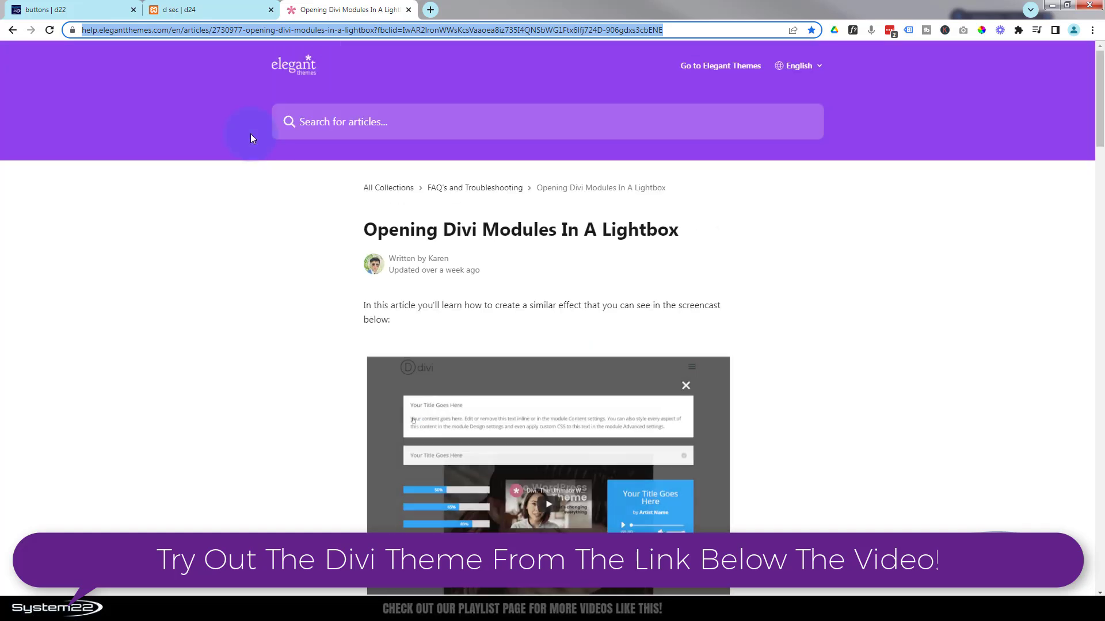
click(220, 5)
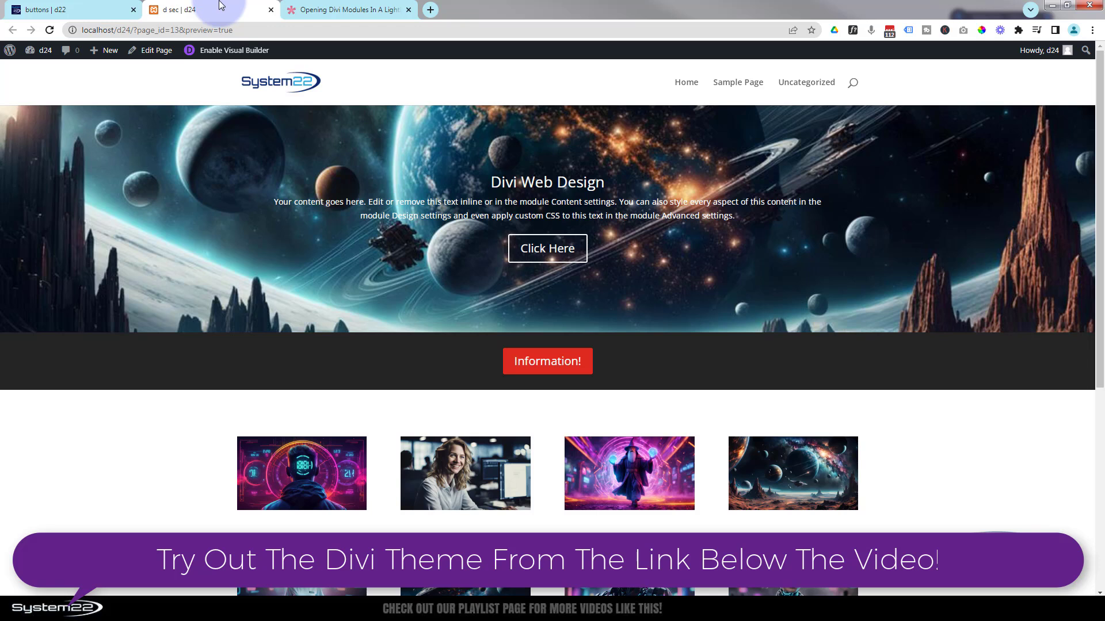
Enable the Visual Builder and switch the page to wireframe view to see its modules.
click(250, 52)
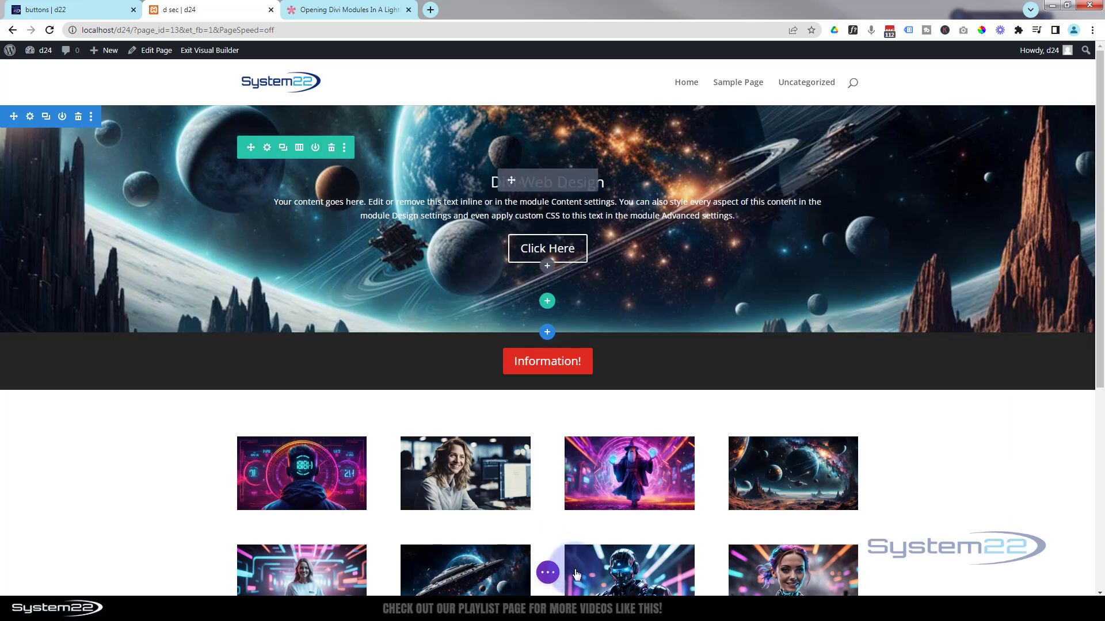
click(548, 573)
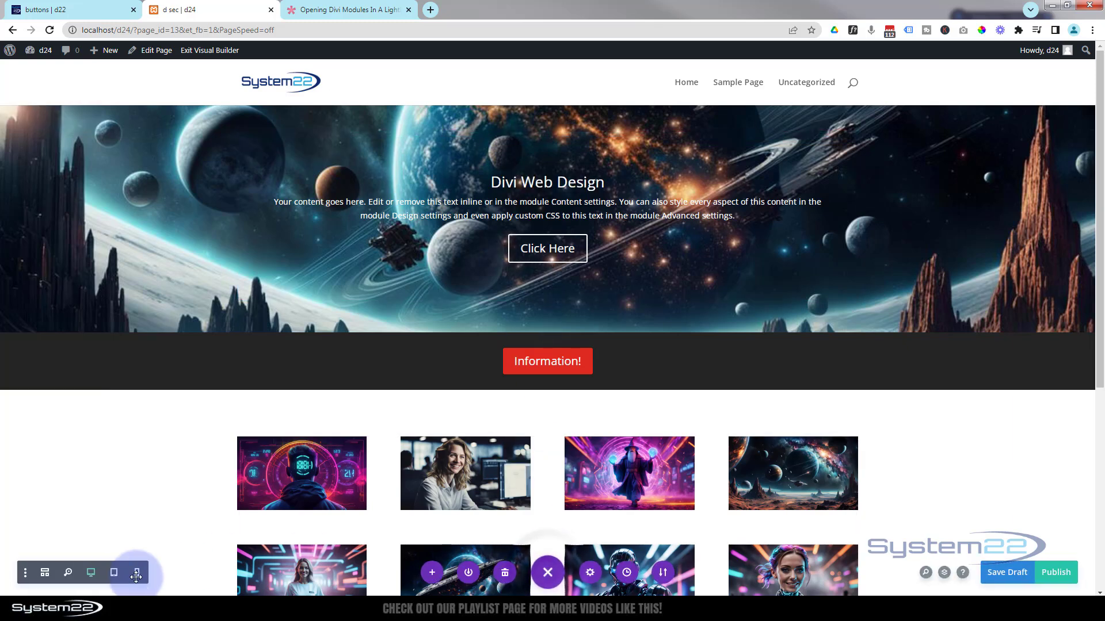
click(45, 573)
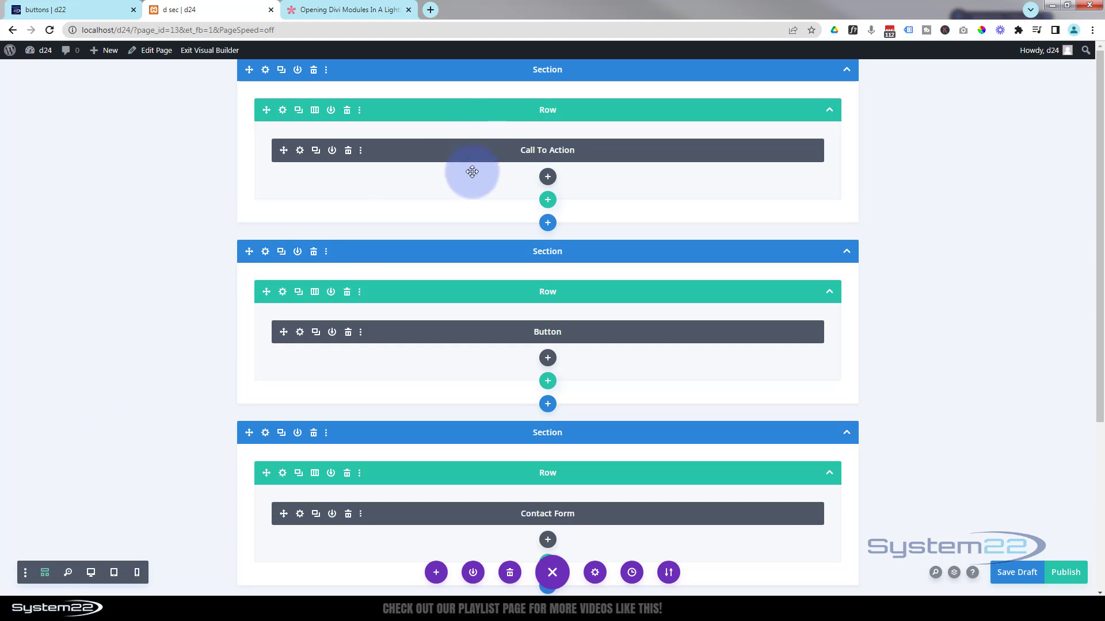
scroll(472, 171, down, 3)
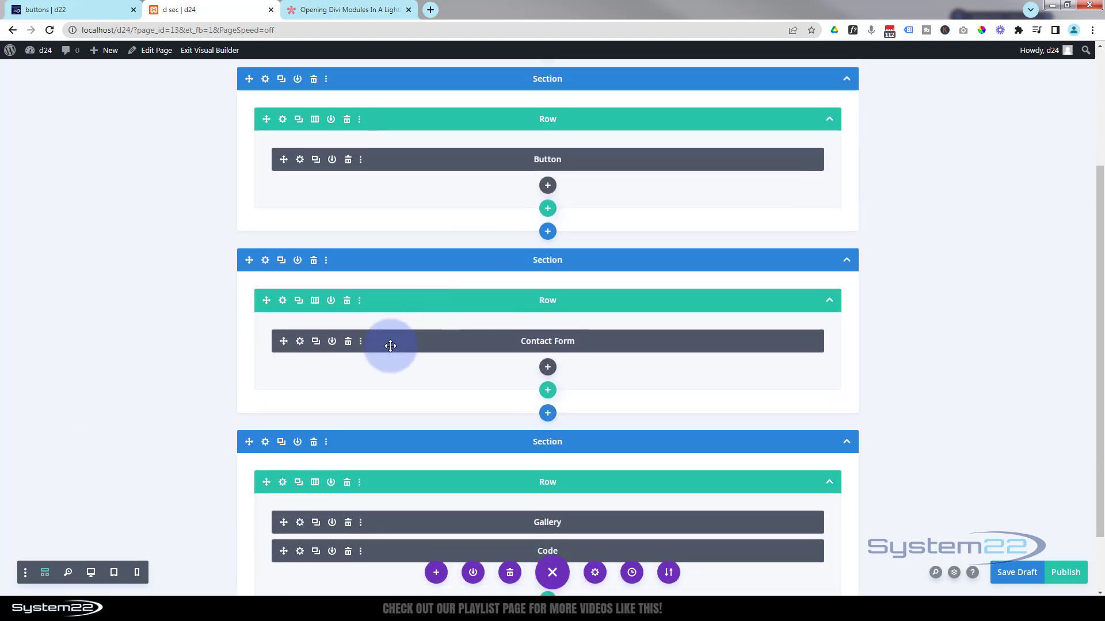
Clear the contact form section's Main Element custom CSS, save, and return to desktop view.
click(266, 262)
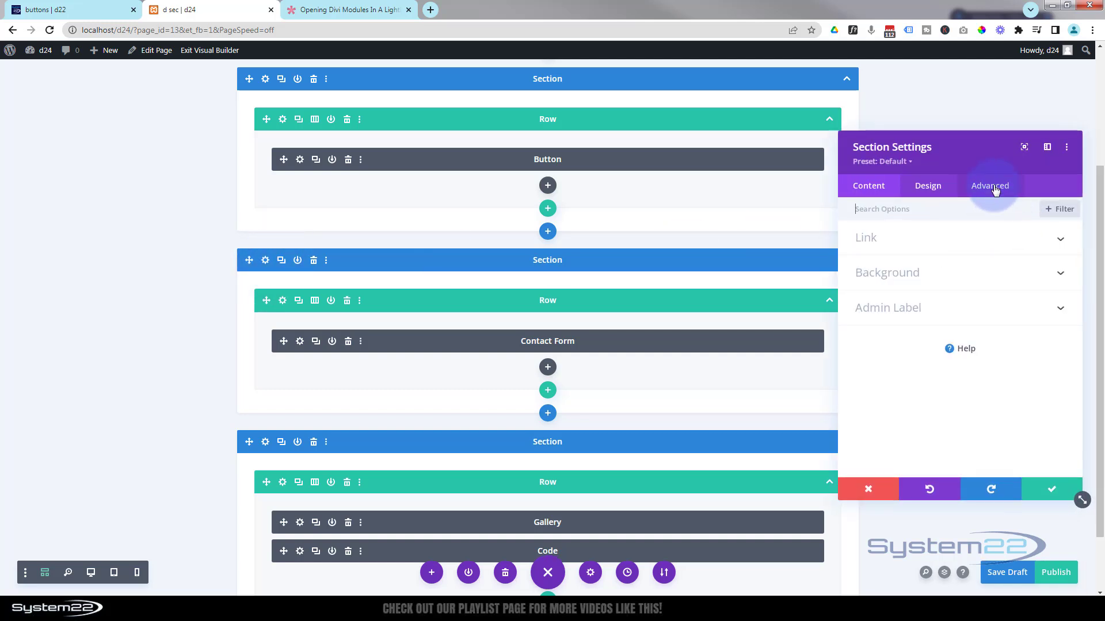
click(995, 189)
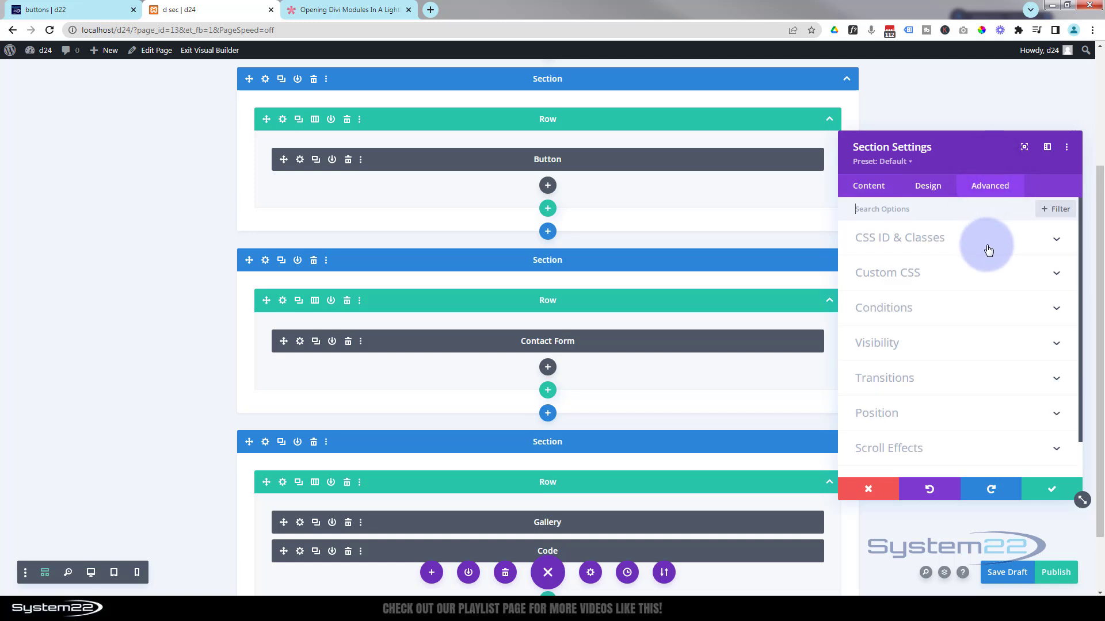
click(972, 280)
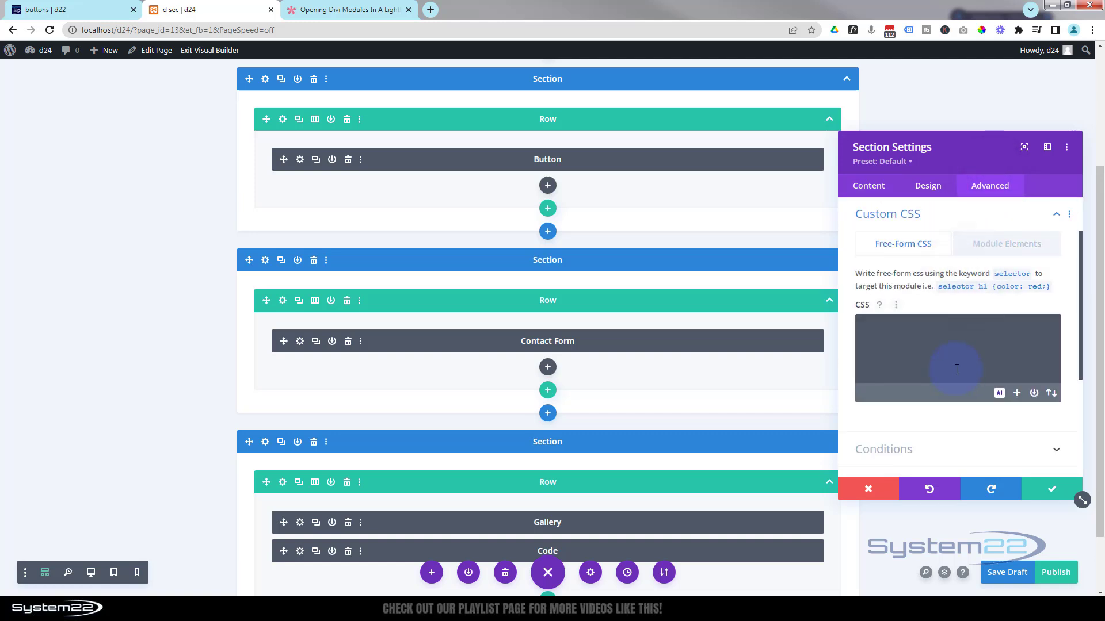
click(994, 248)
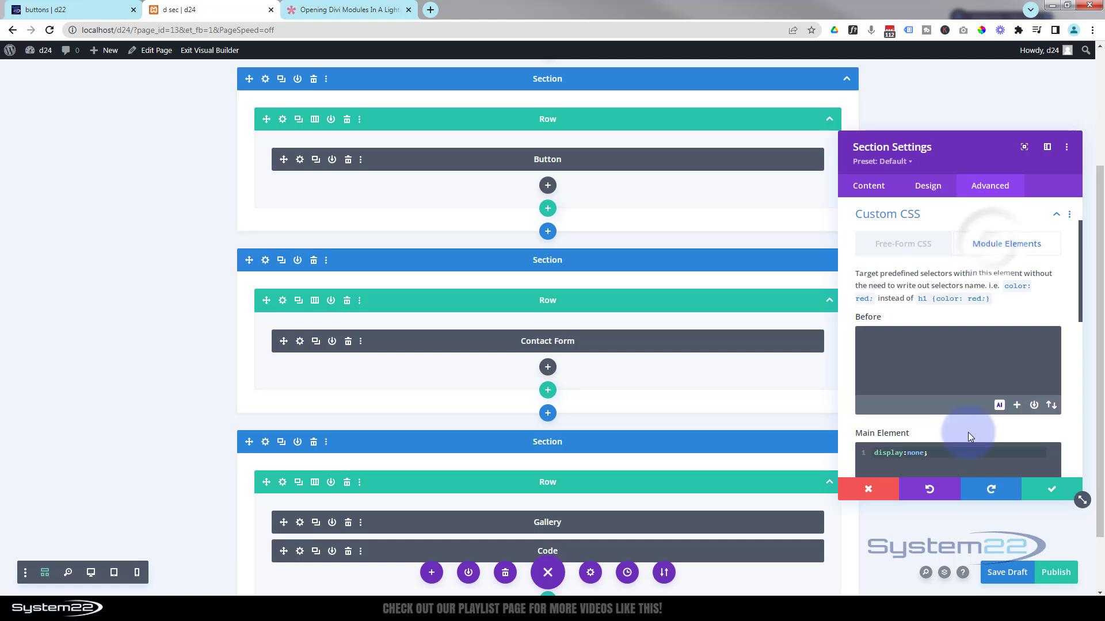
scroll(968, 433, down, 2)
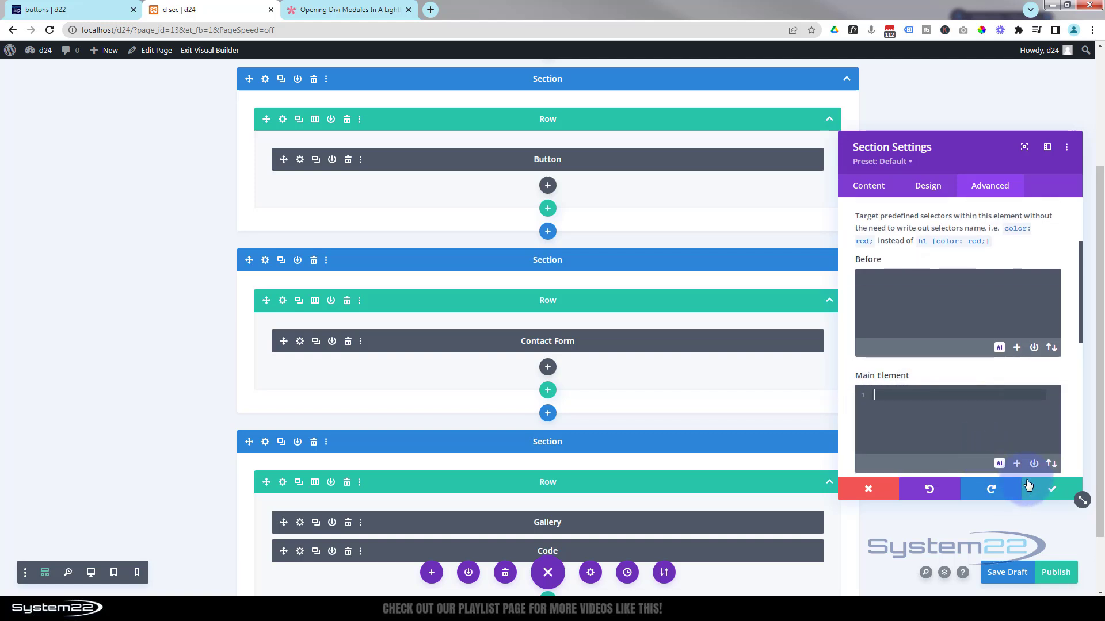
click(1044, 493)
click(91, 572)
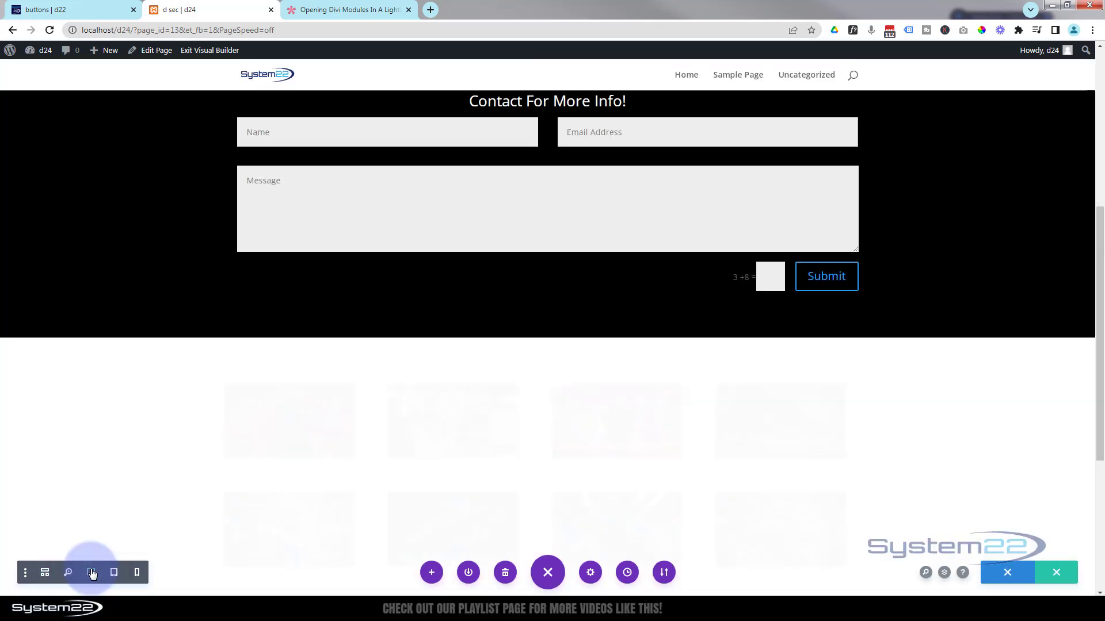
scroll(135, 379, up, 3)
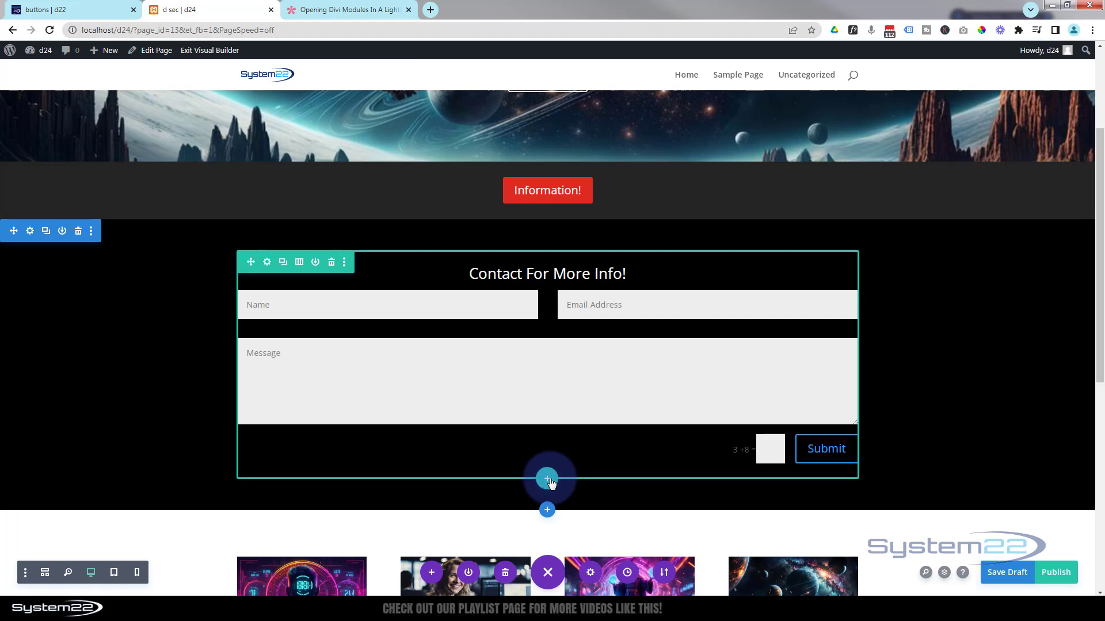
Add a three-column row under the contact form with a blue Call To Action module in column one.
click(548, 480)
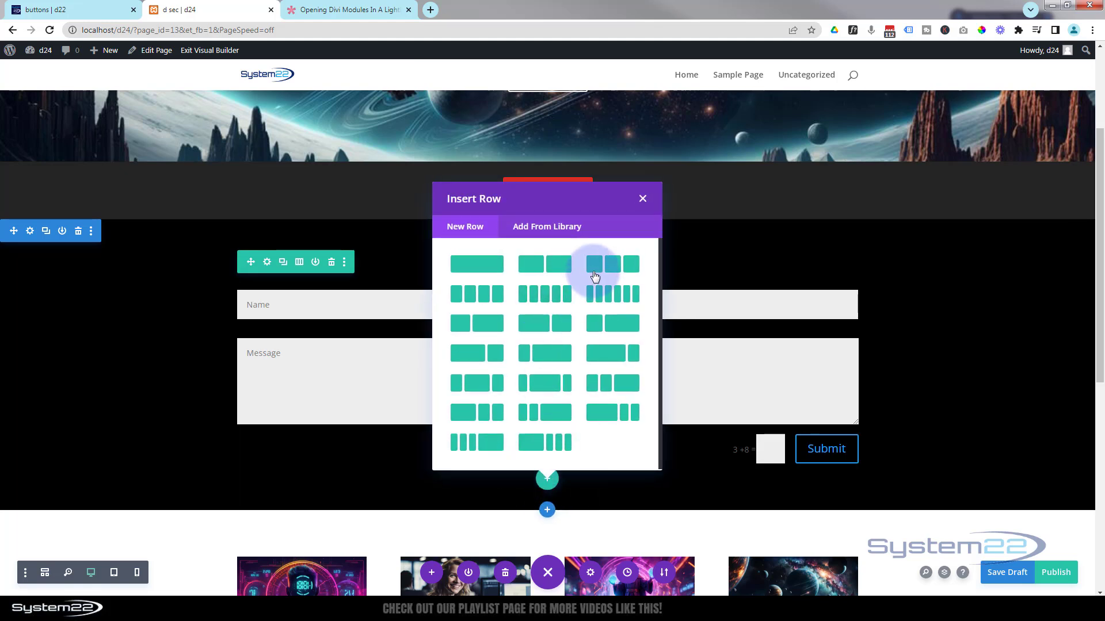
click(601, 263)
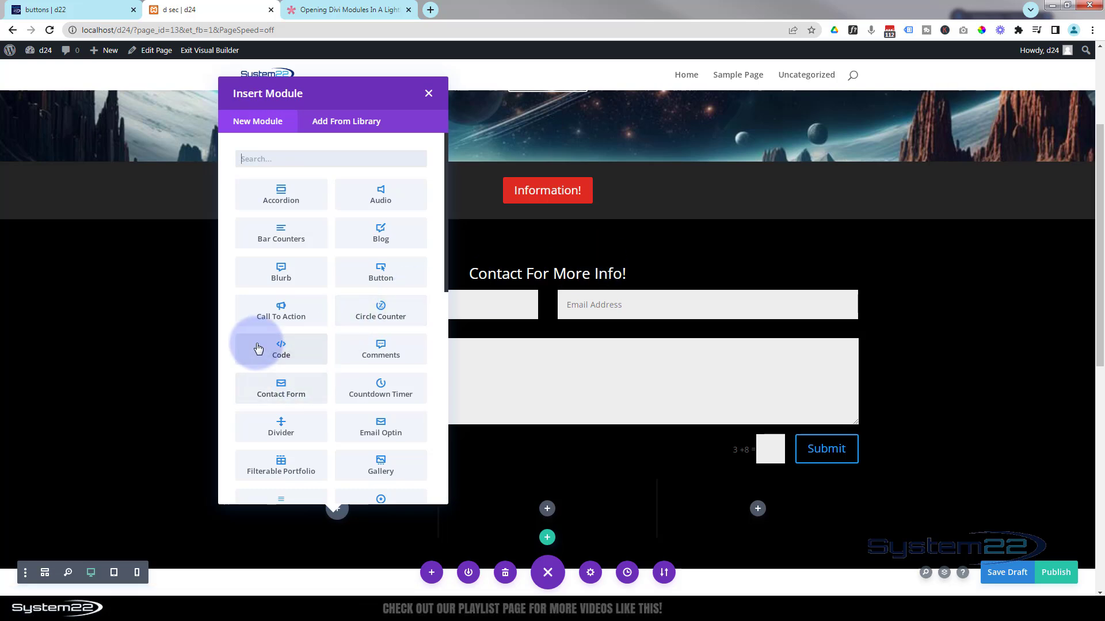
click(273, 318)
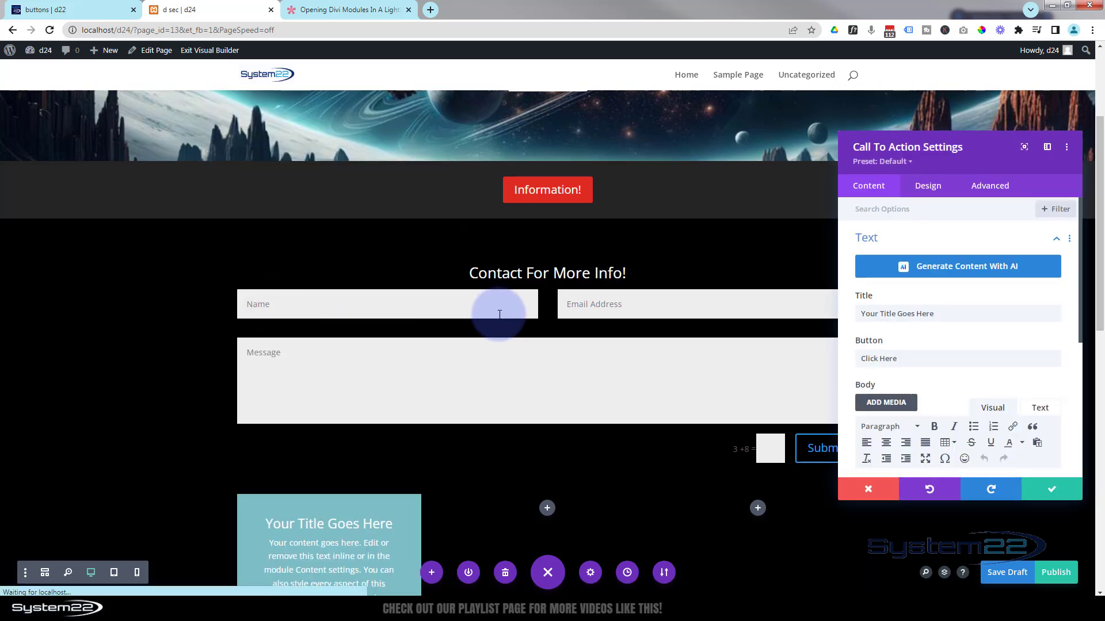
scroll(829, 353, down, 3)
click(924, 233)
scroll(920, 233, down, 5)
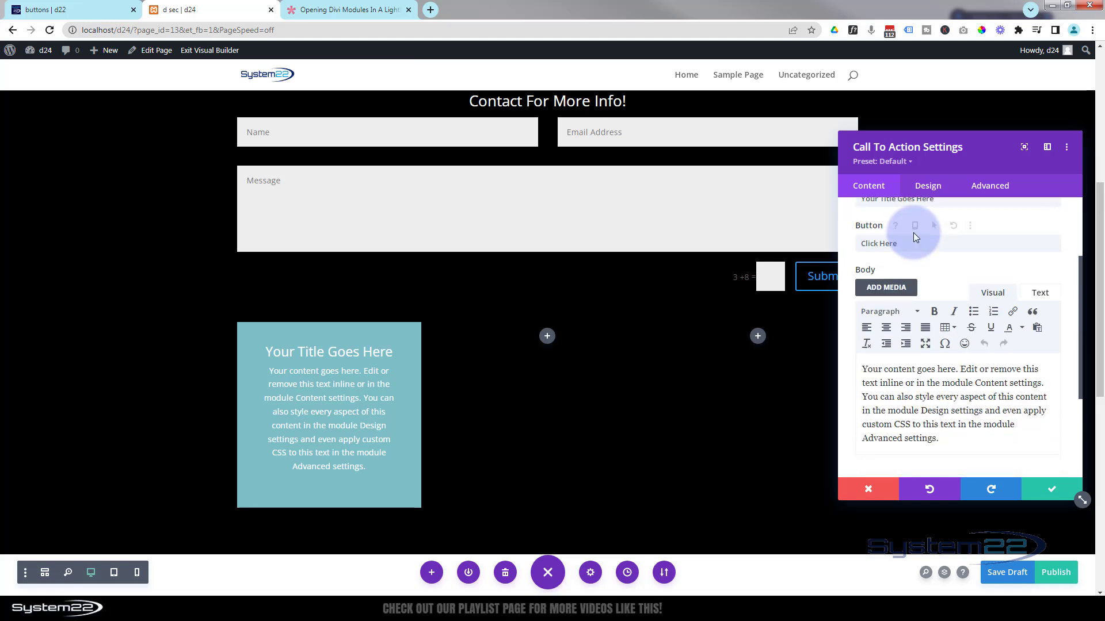
click(922, 374)
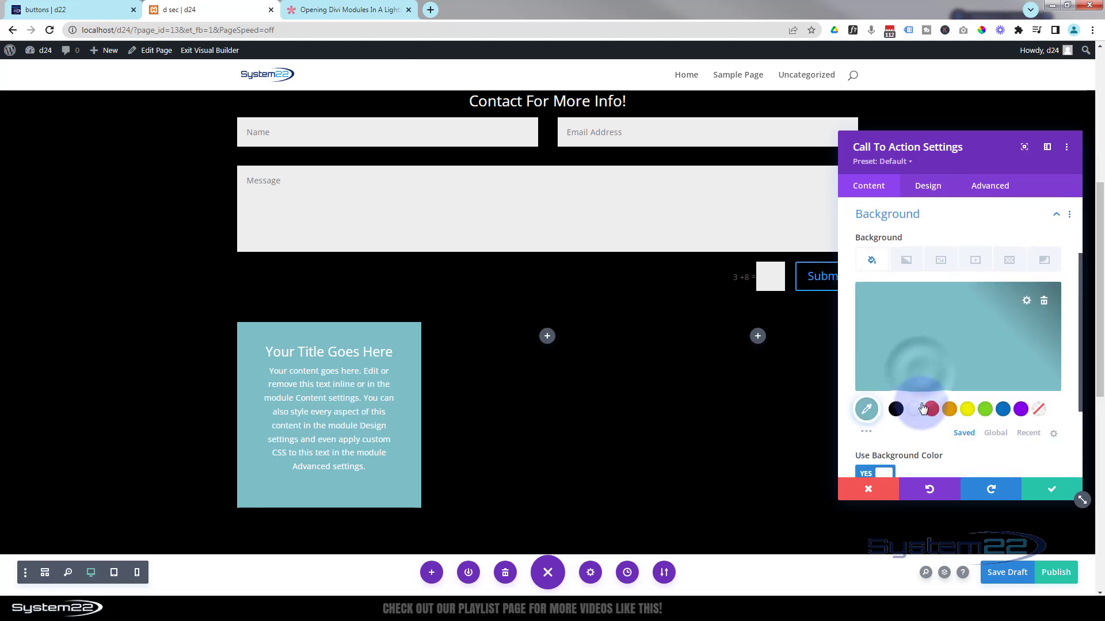
click(1003, 409)
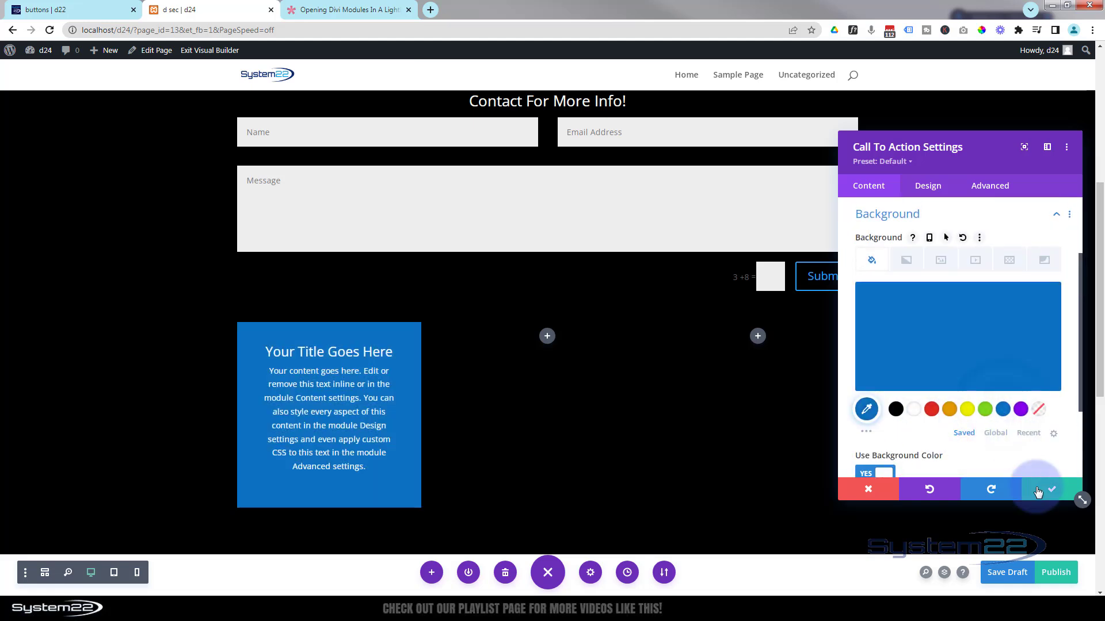
click(1051, 489)
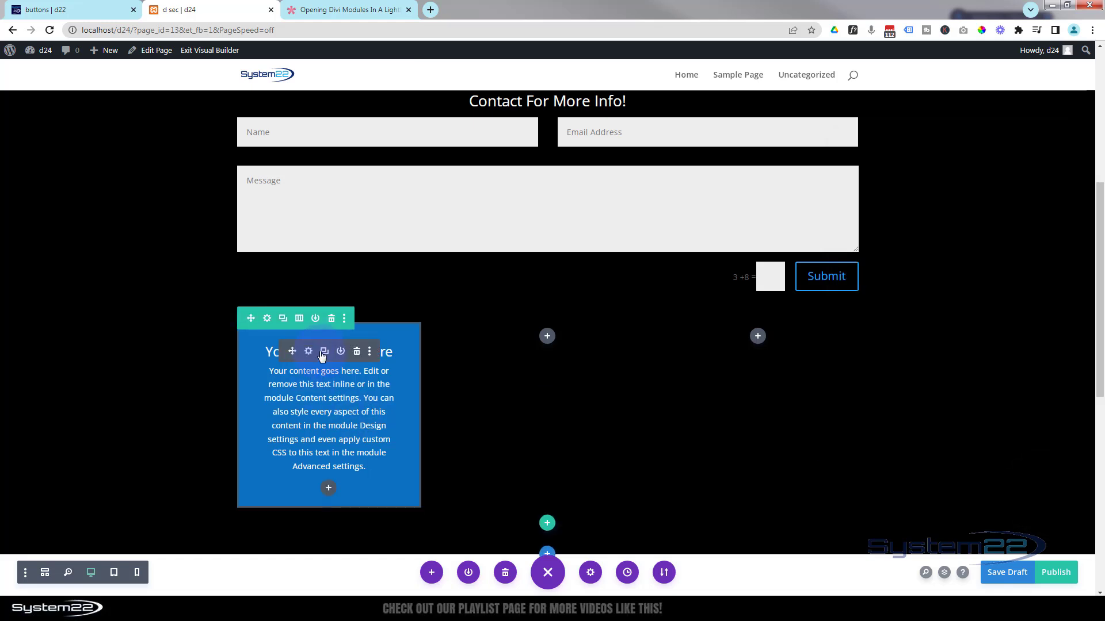
Duplicate the blue module and place copies in the middle and right columns.
click(324, 355)
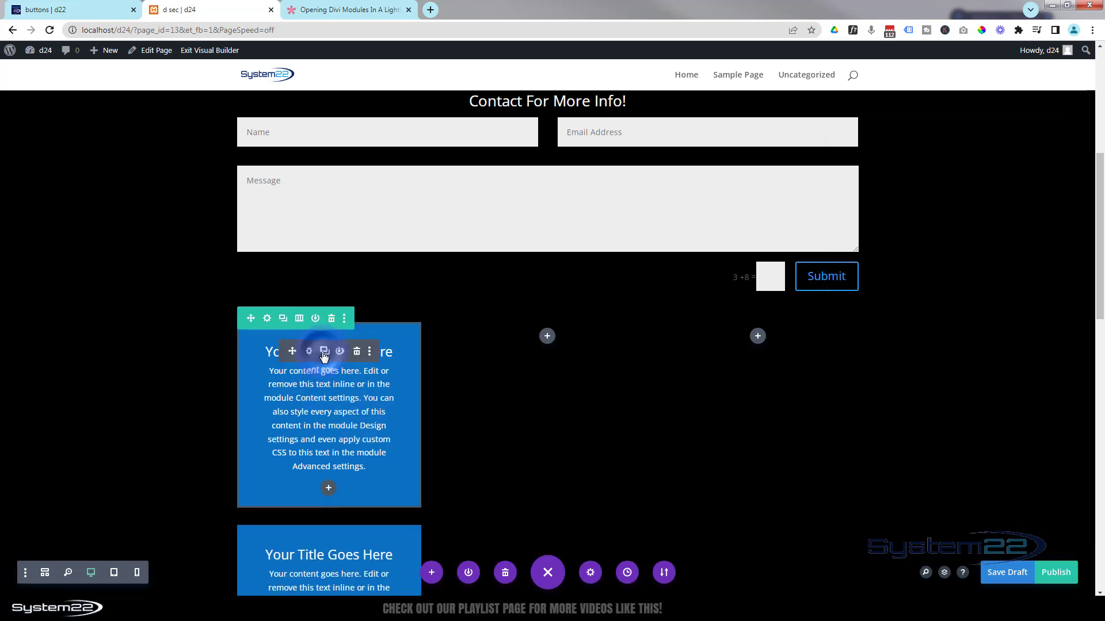
drag(291, 351, 524, 344)
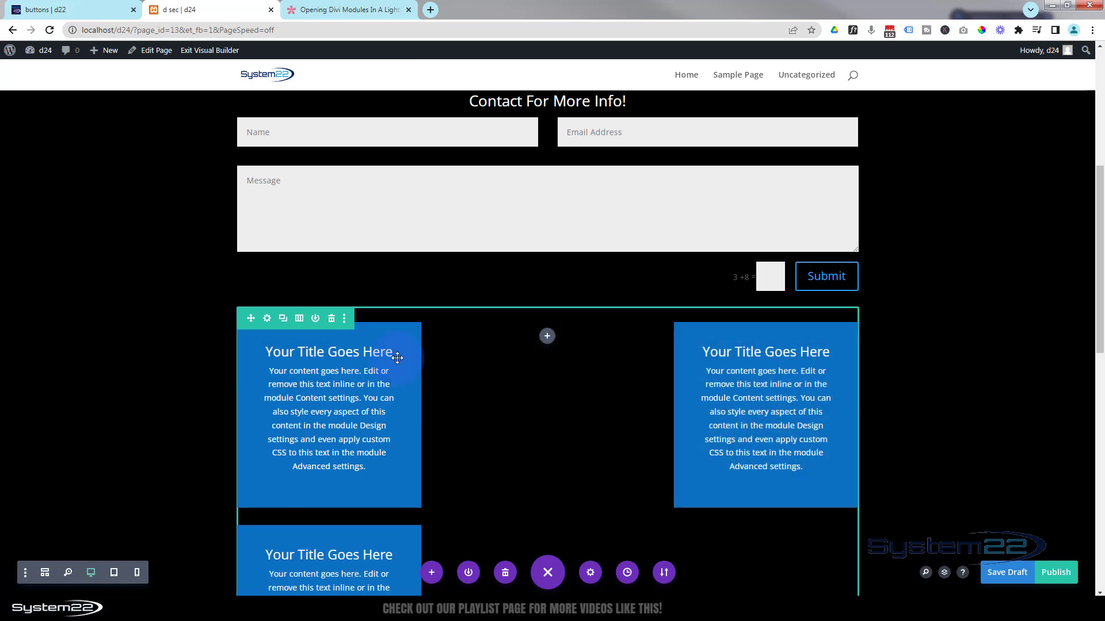
drag(378, 355, 525, 331)
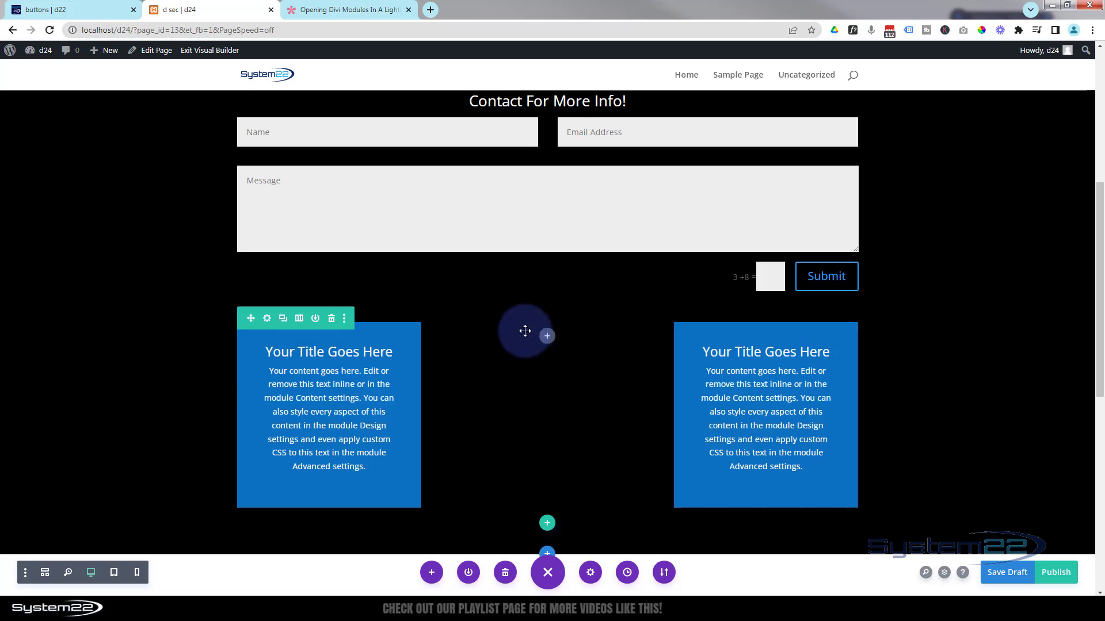
scroll(20, 354, up, 5)
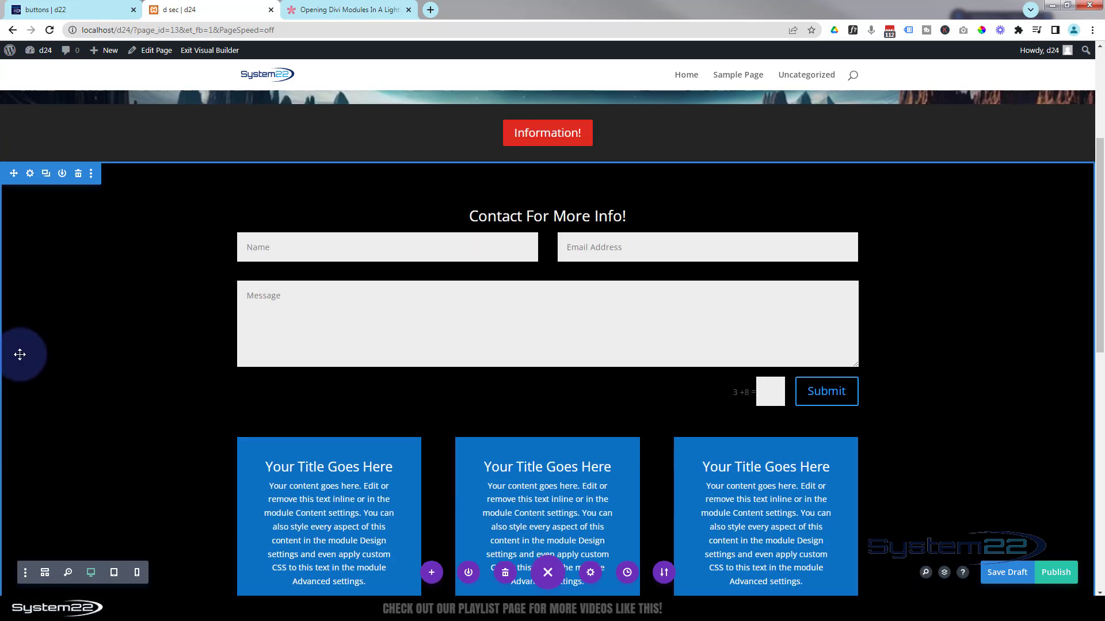
scroll(19, 354, down, 4)
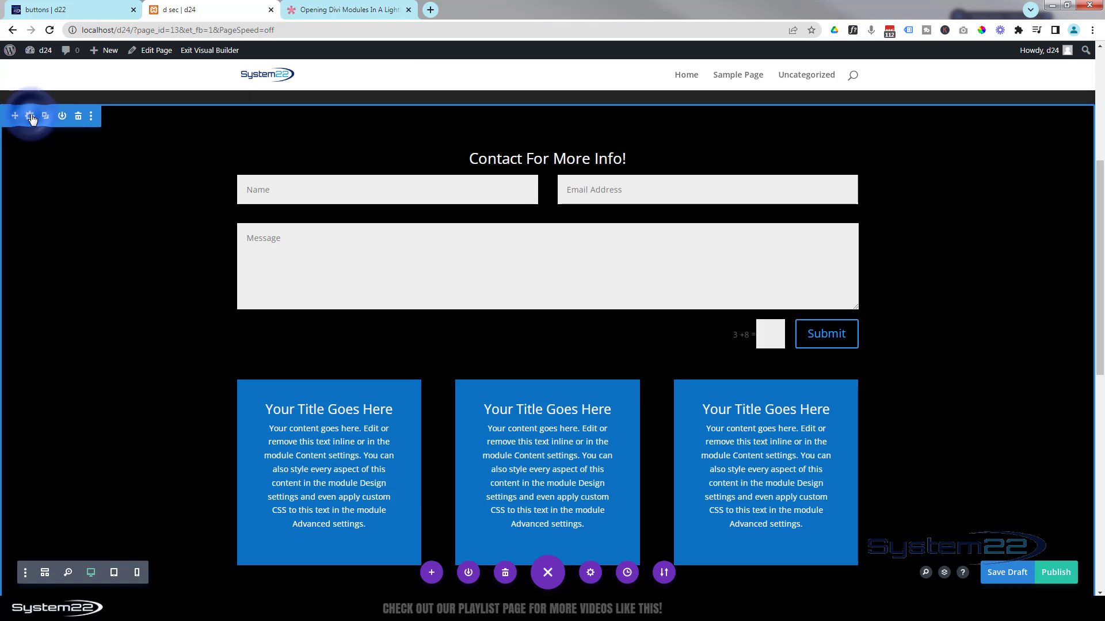
Set the contact-form section's height to 100vh under Design > Sizing.
click(31, 117)
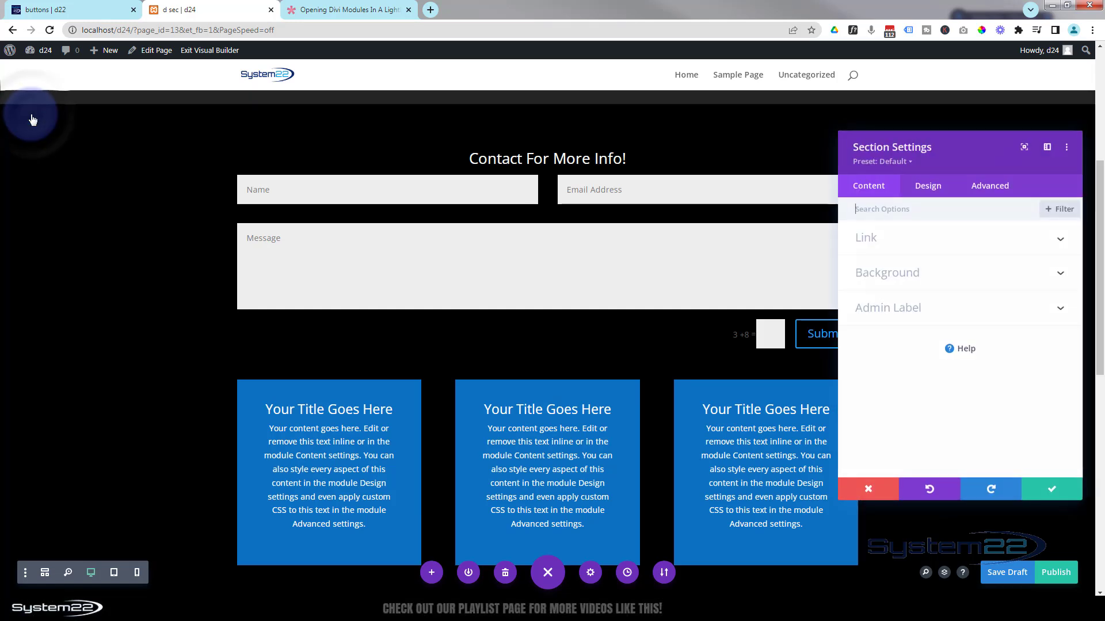
click(931, 186)
click(954, 276)
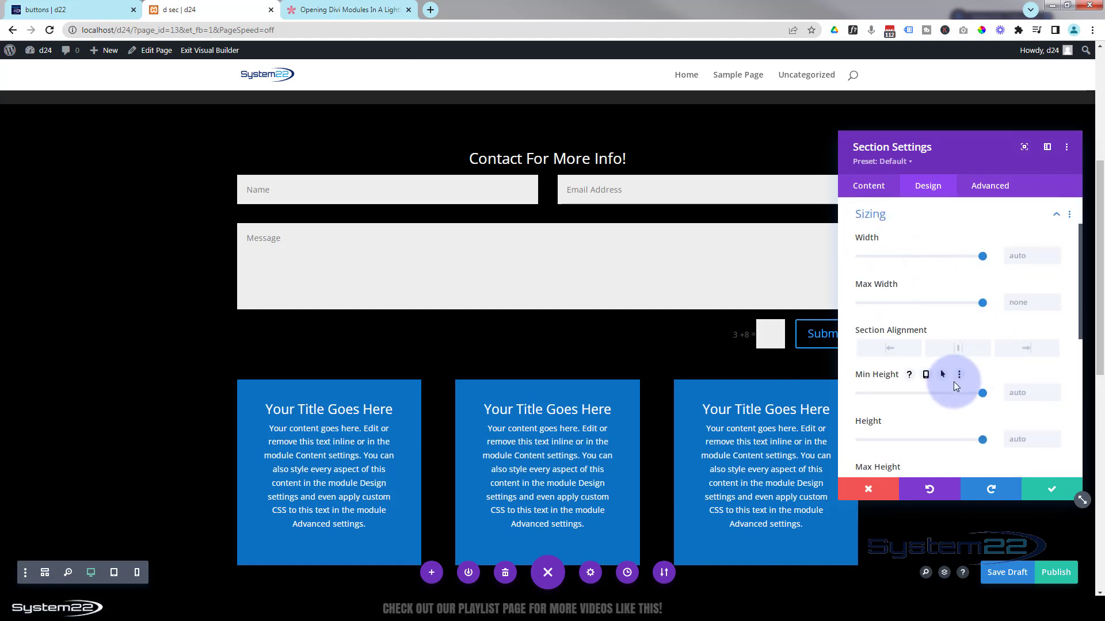
scroll(954, 381, down, 2)
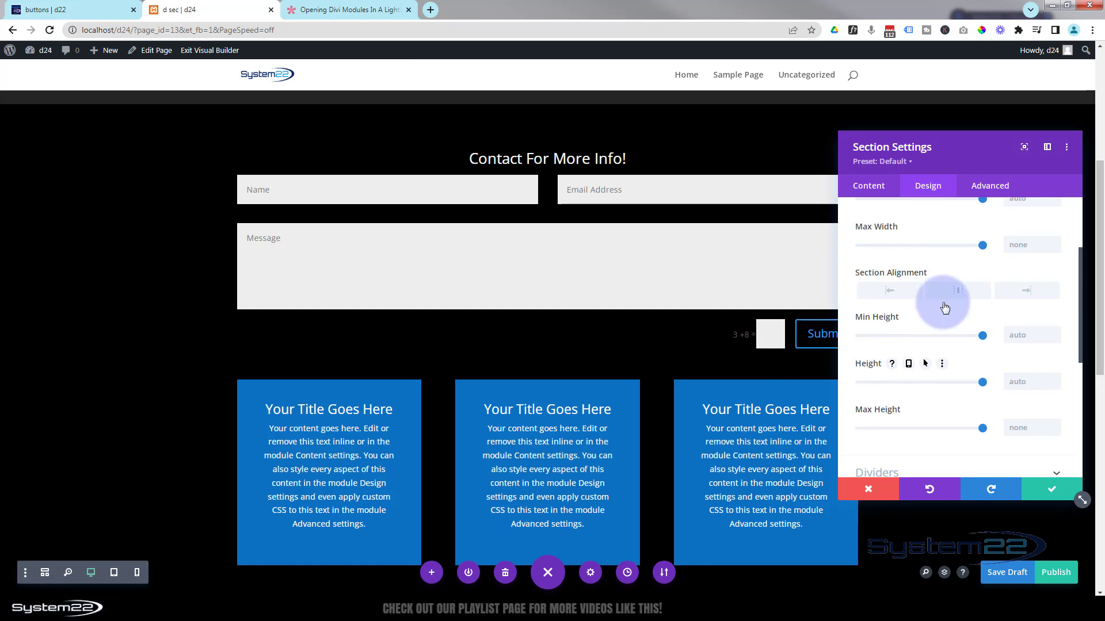
click(1016, 382)
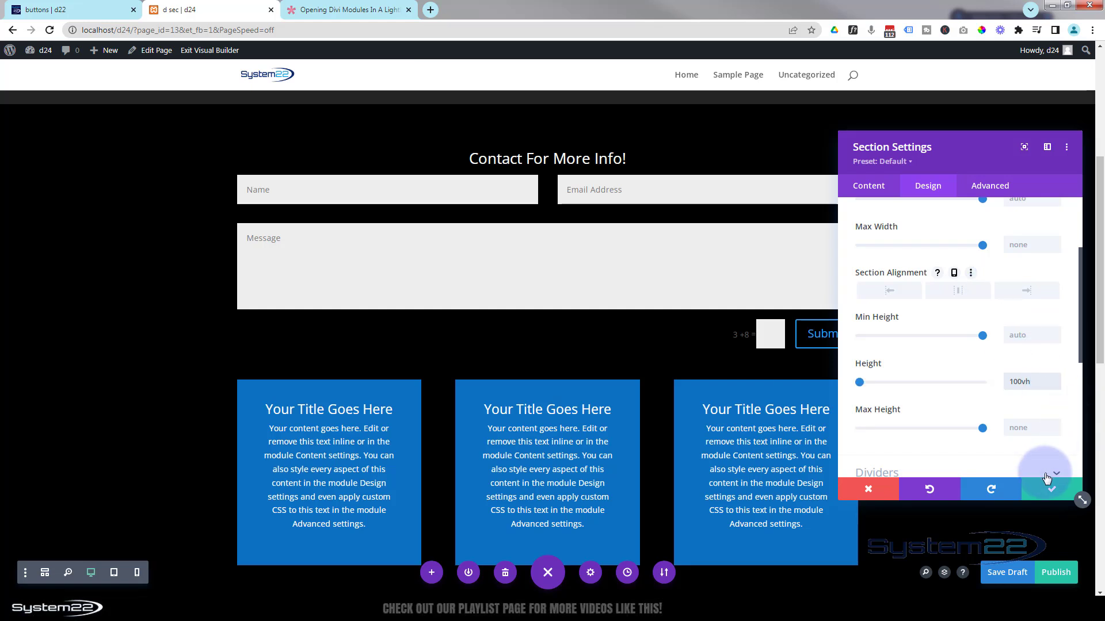
Set the section's vertical overflow to Scroll under Advanced > Visibility and save.
click(985, 186)
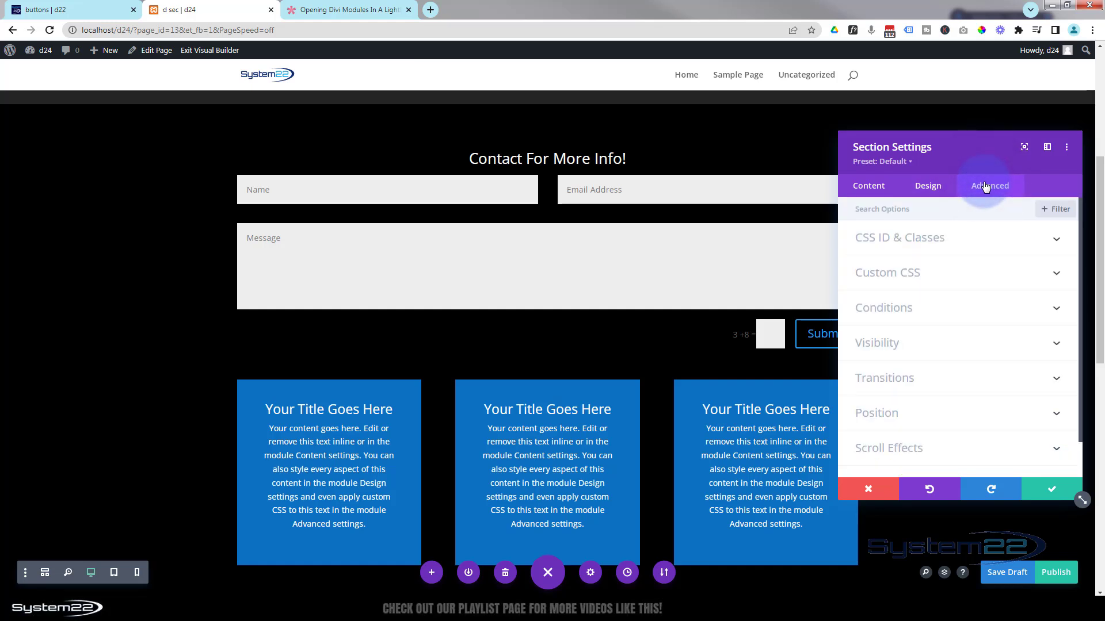
click(923, 343)
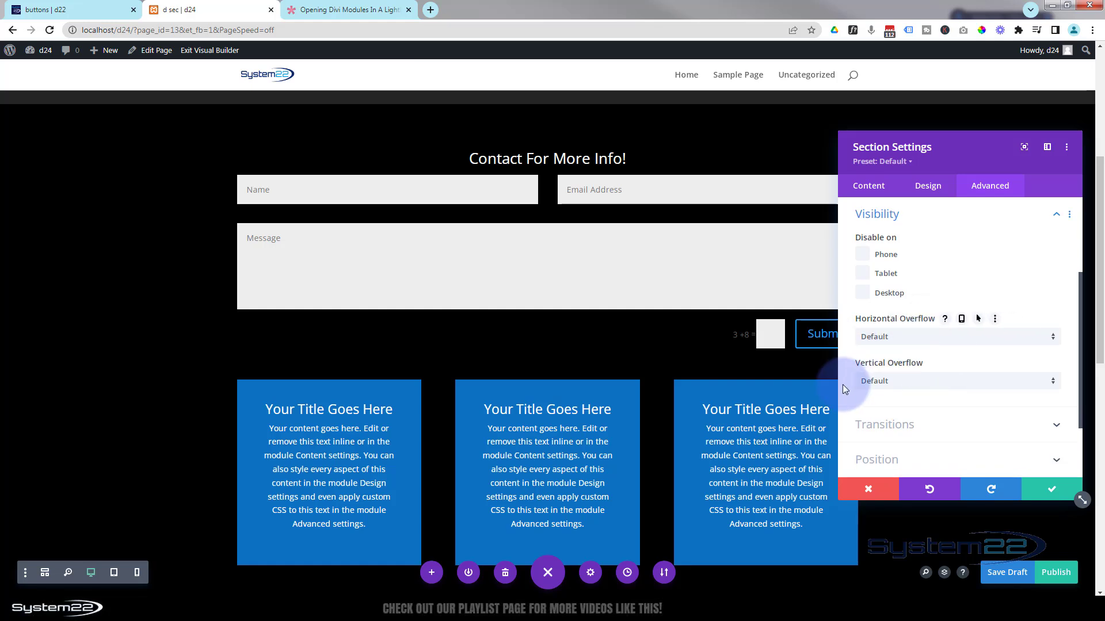
click(900, 381)
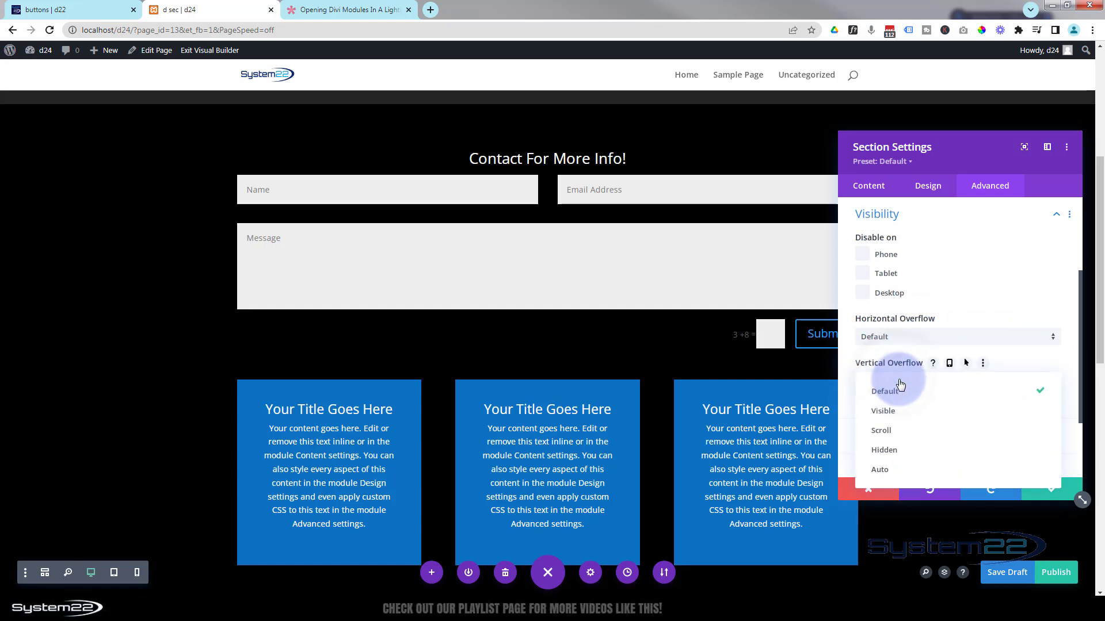
click(893, 433)
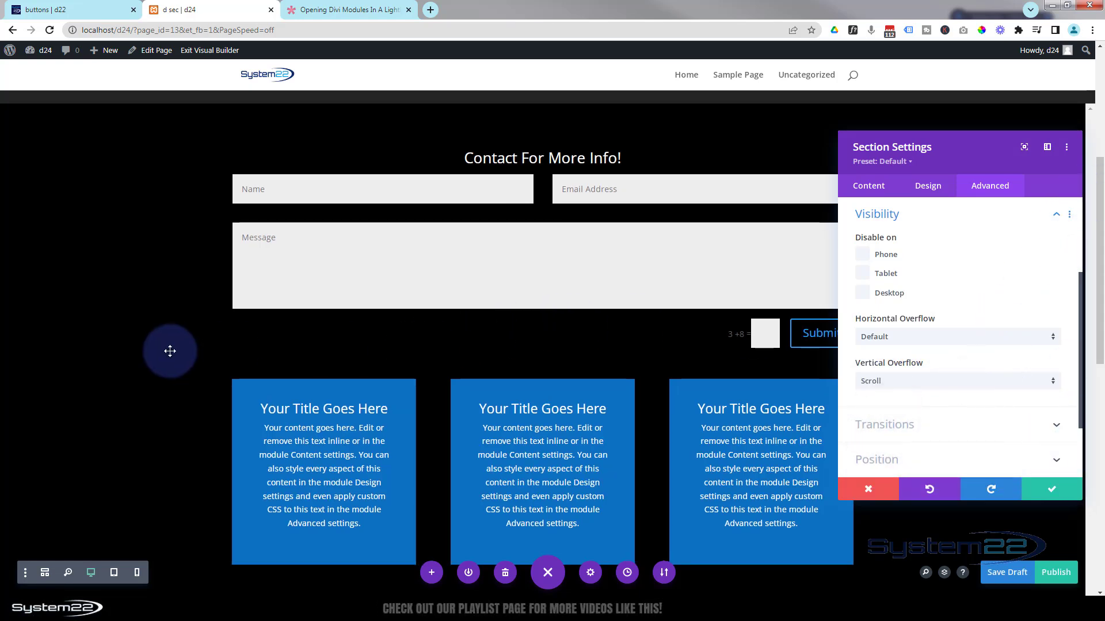
scroll(168, 350, down, 2)
scroll(170, 351, up, 2)
scroll(168, 350, up, 2)
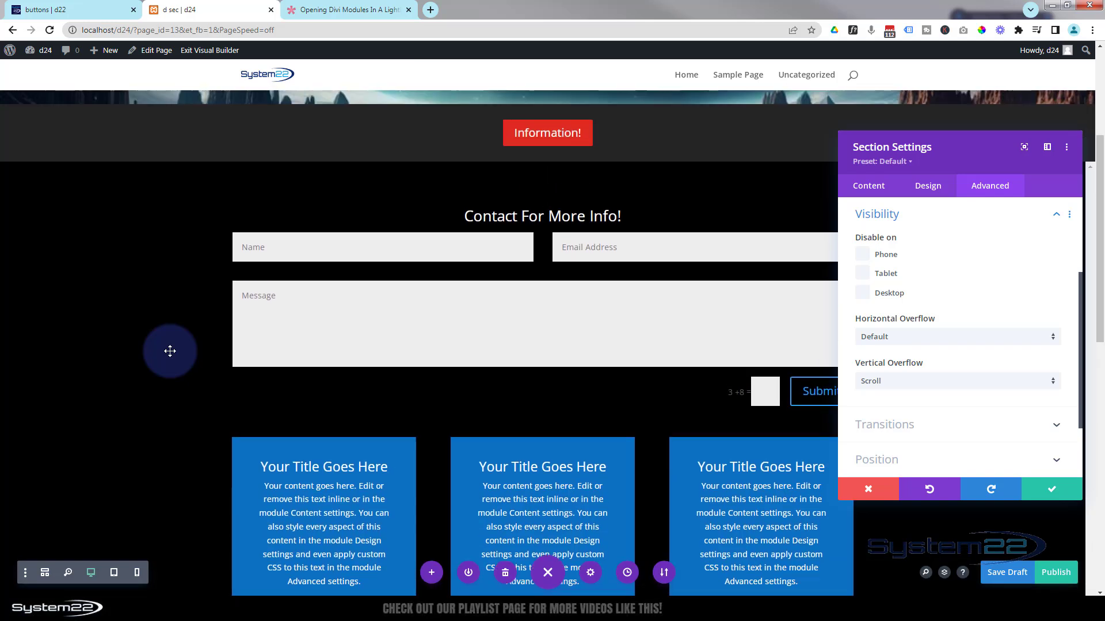
click(1048, 491)
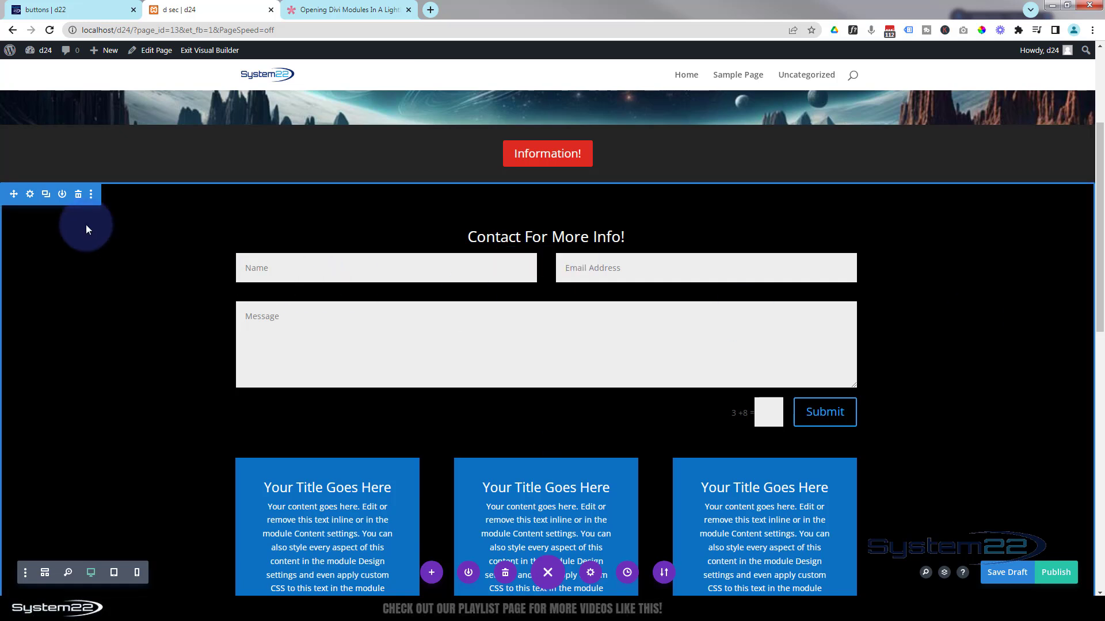
Change the Information! button's row to a two-equal-columns structure.
scroll(106, 264, up, 2)
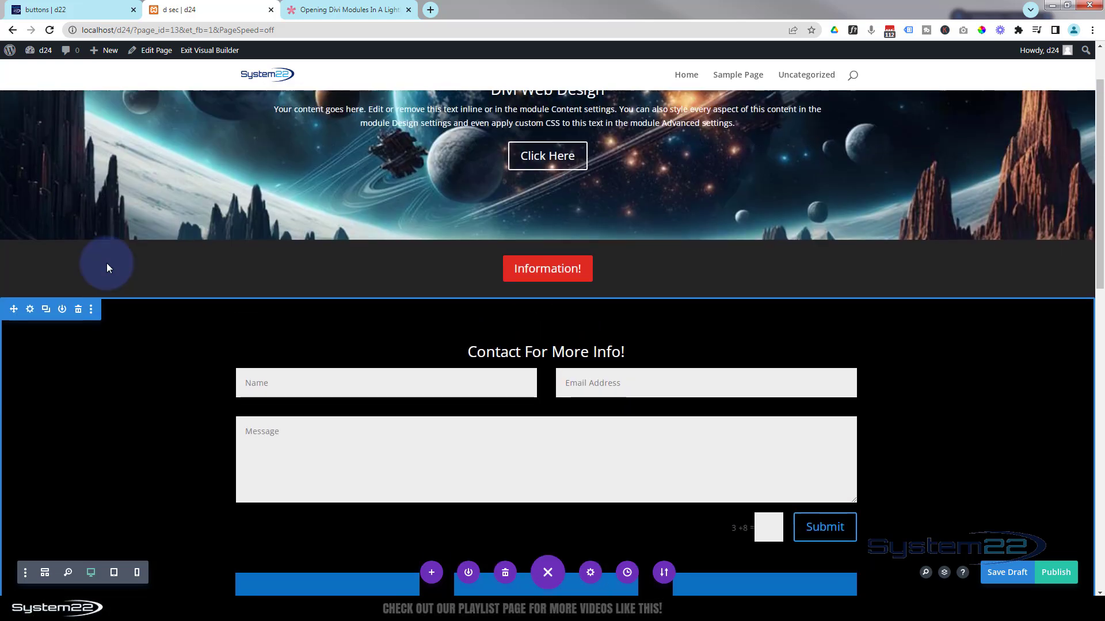
scroll(106, 263, up, 2)
scroll(106, 264, up, 1)
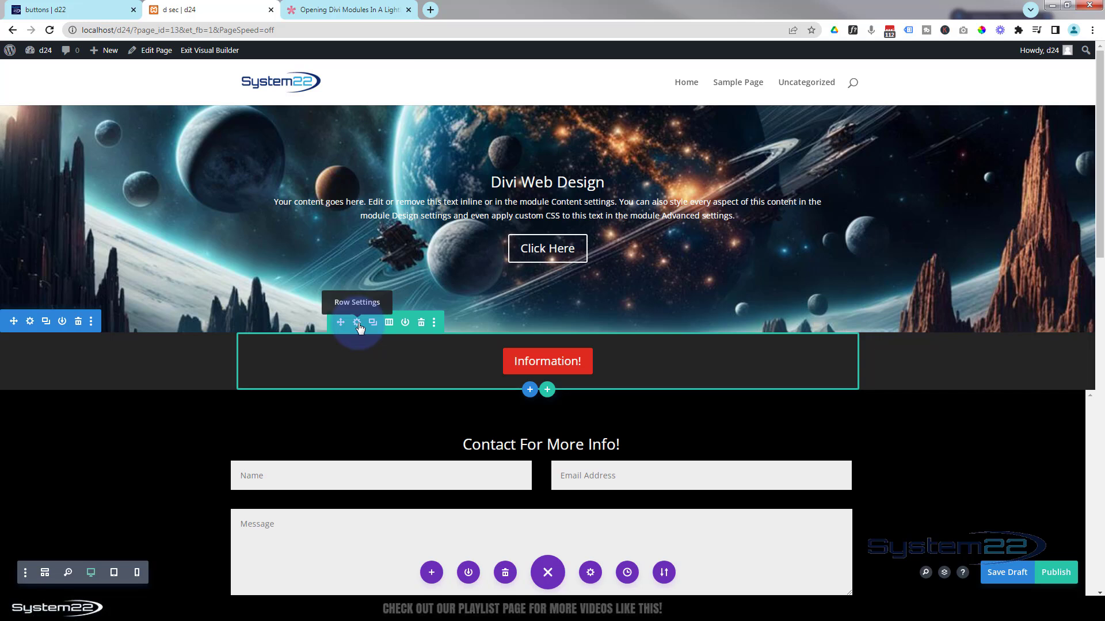
click(389, 324)
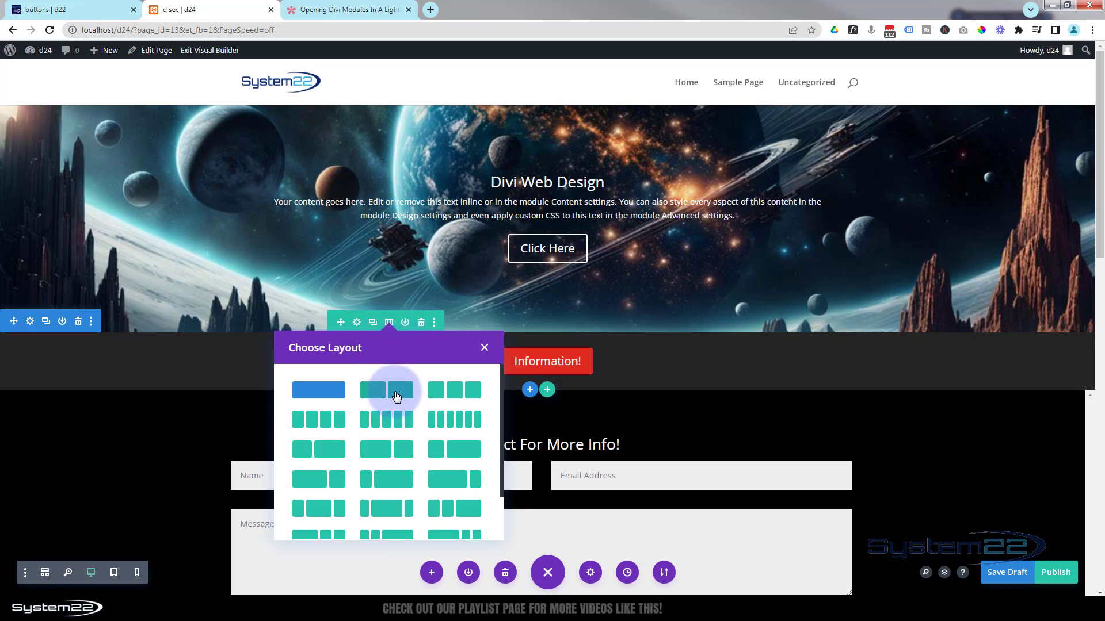
click(396, 391)
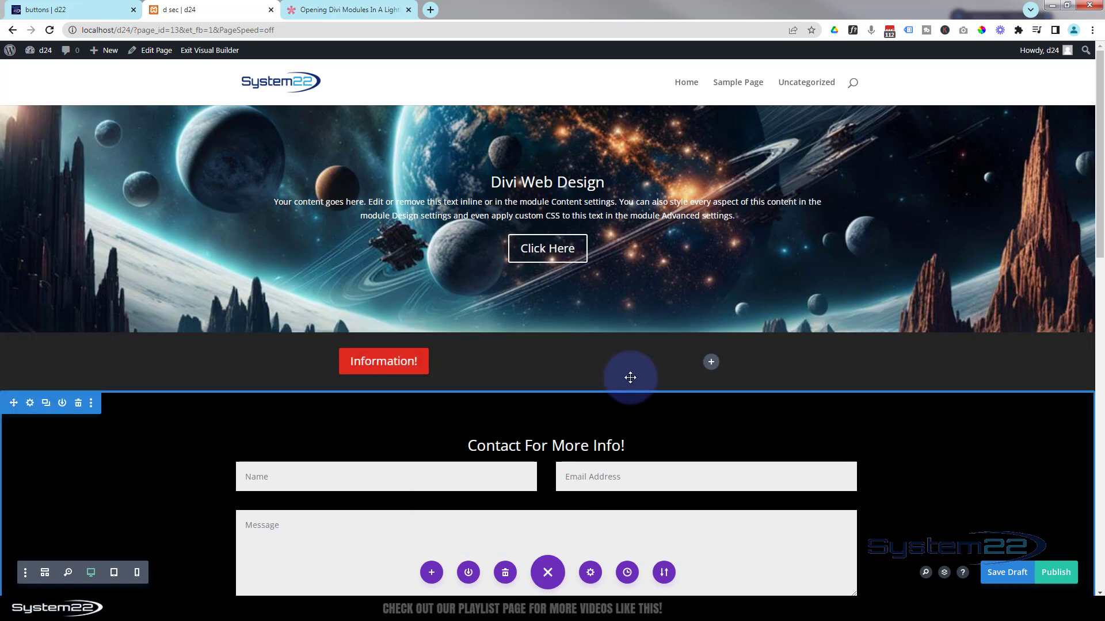
Add a button module labelled 'Contact Us' to the empty right column and save it.
click(711, 364)
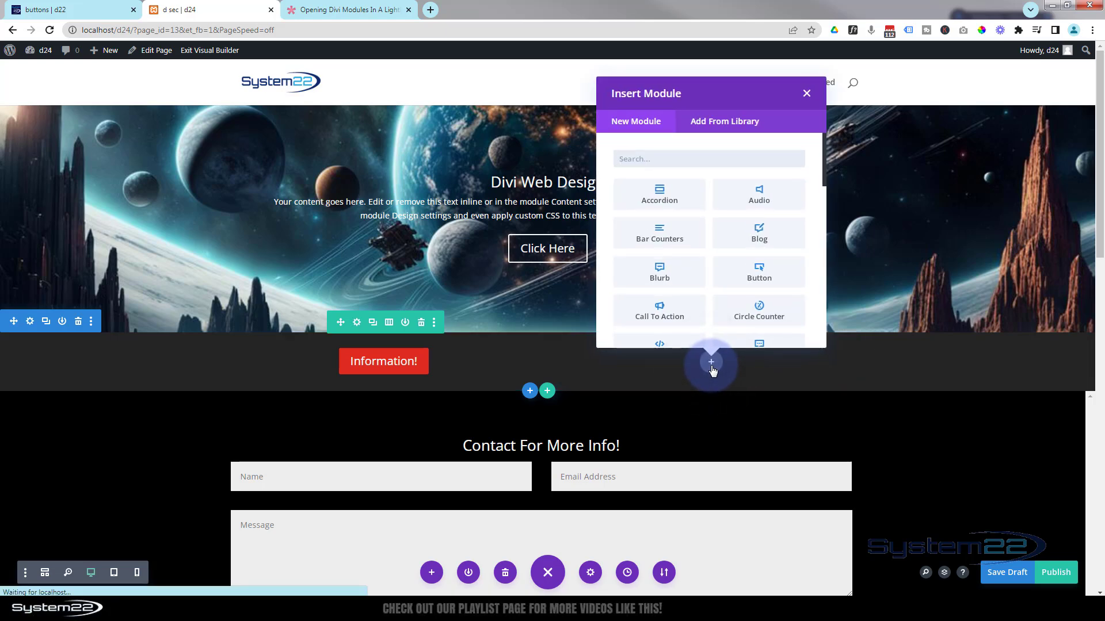
click(745, 269)
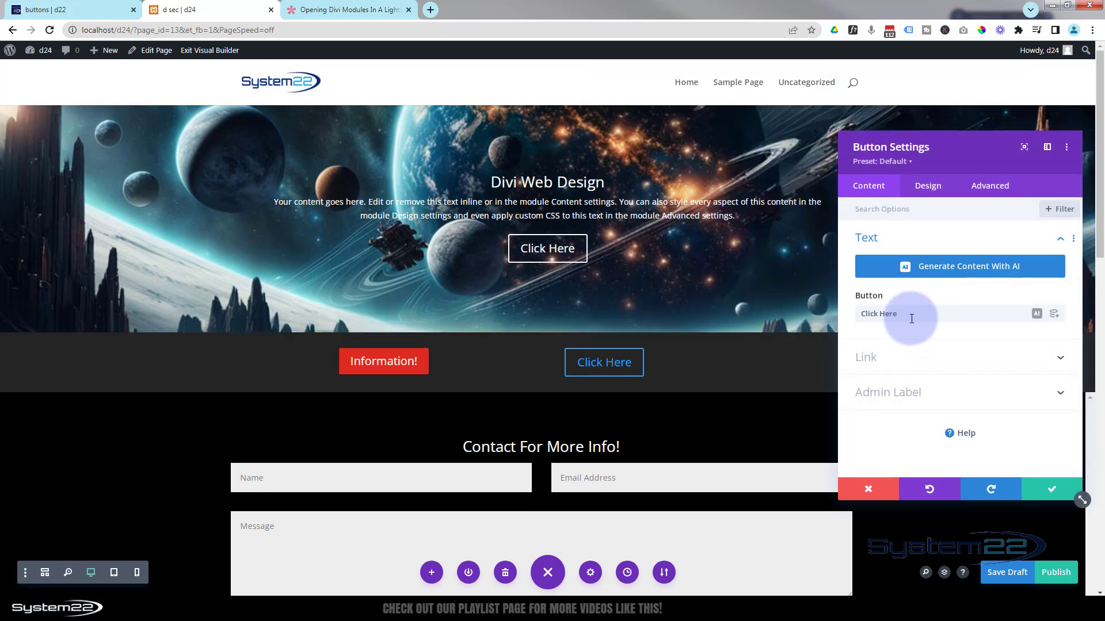
drag(911, 319, 848, 315)
key(BackSpace)
text(Contact)
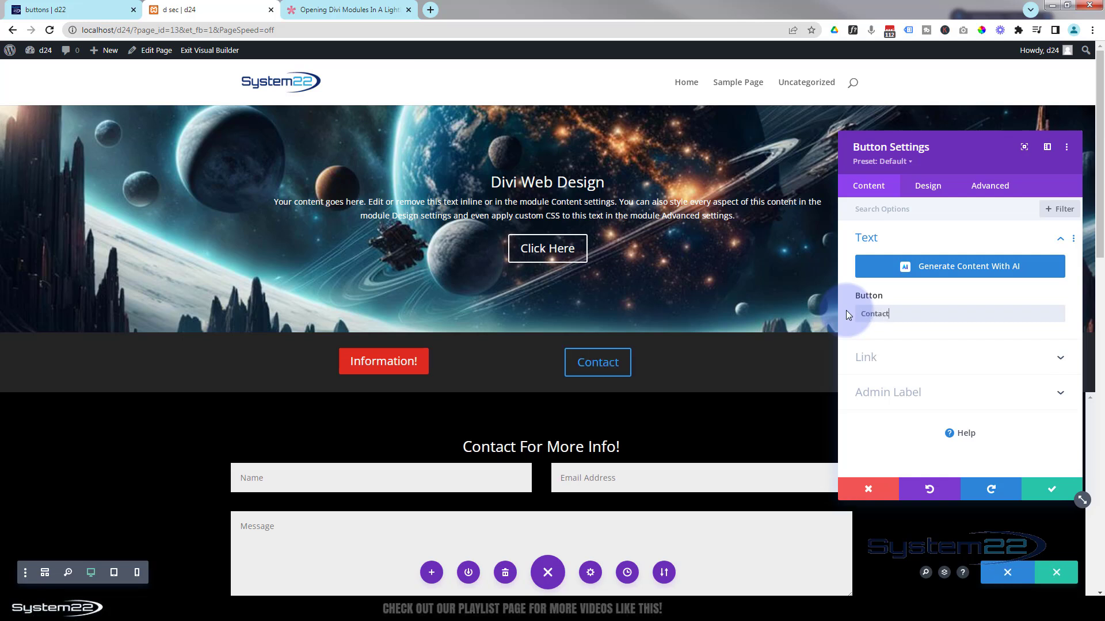
text( Us)
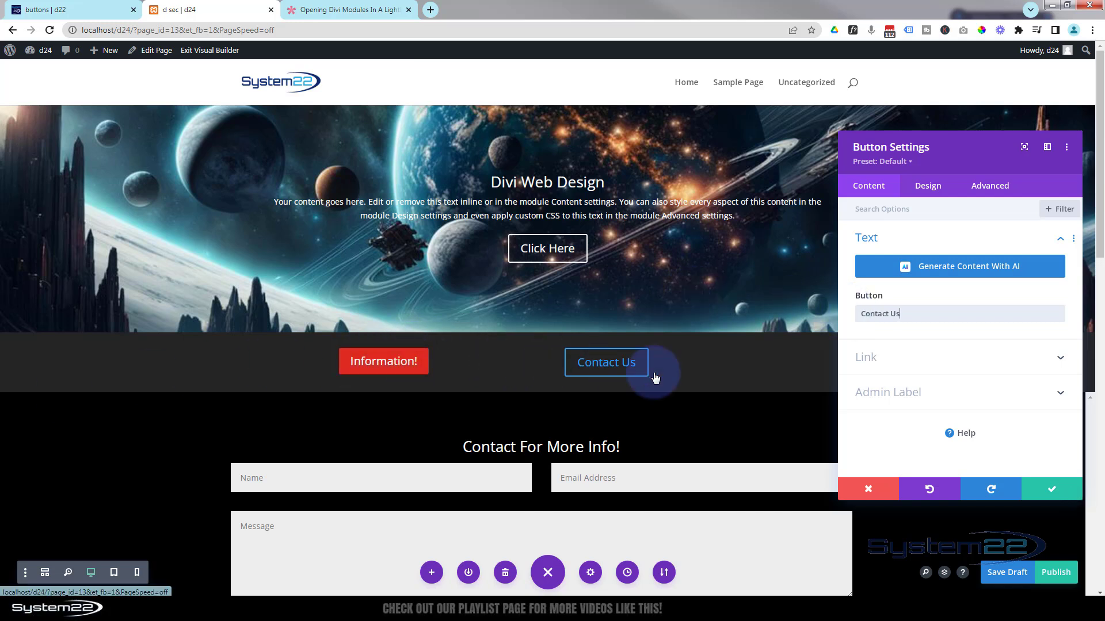
click(1055, 488)
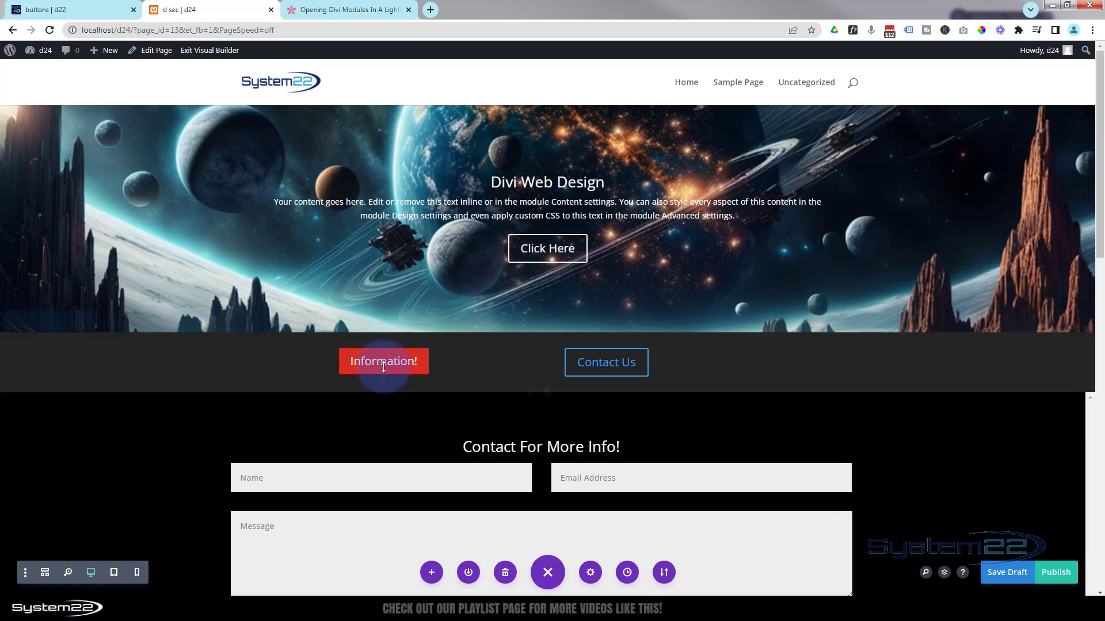
Copy the Information! button's red styles and paste them onto the Contact Us button.
right_click(370, 366)
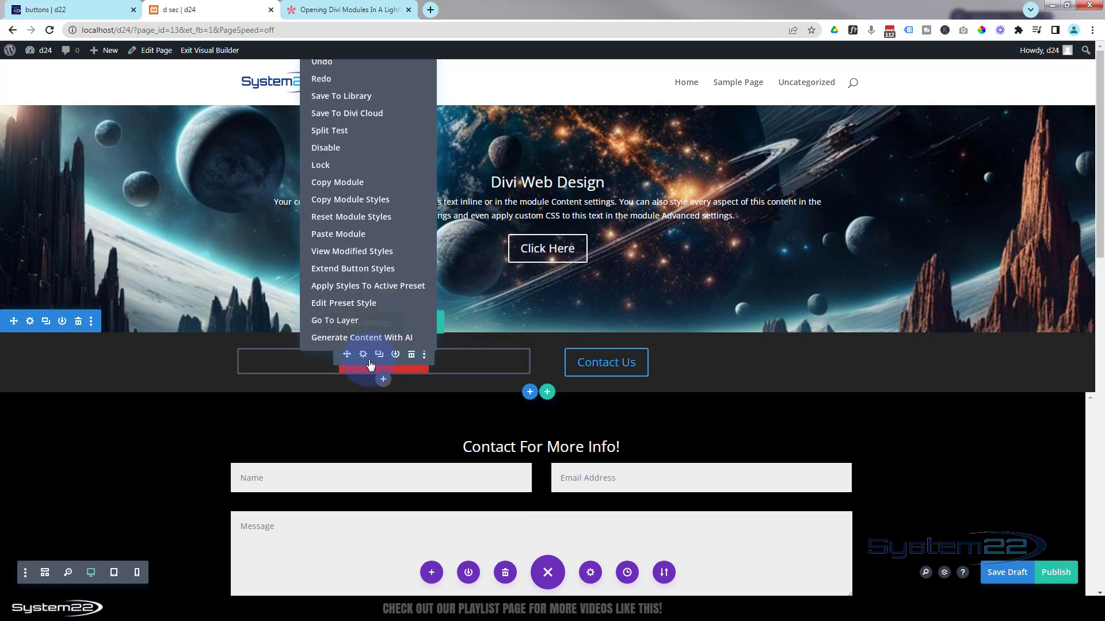
click(353, 200)
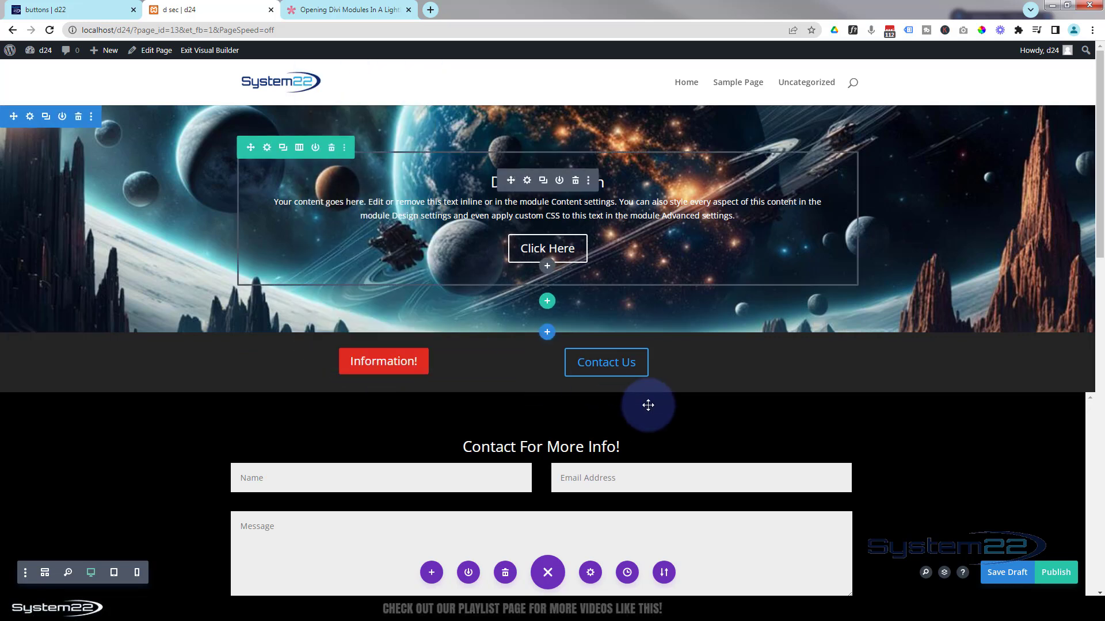
right_click(601, 362)
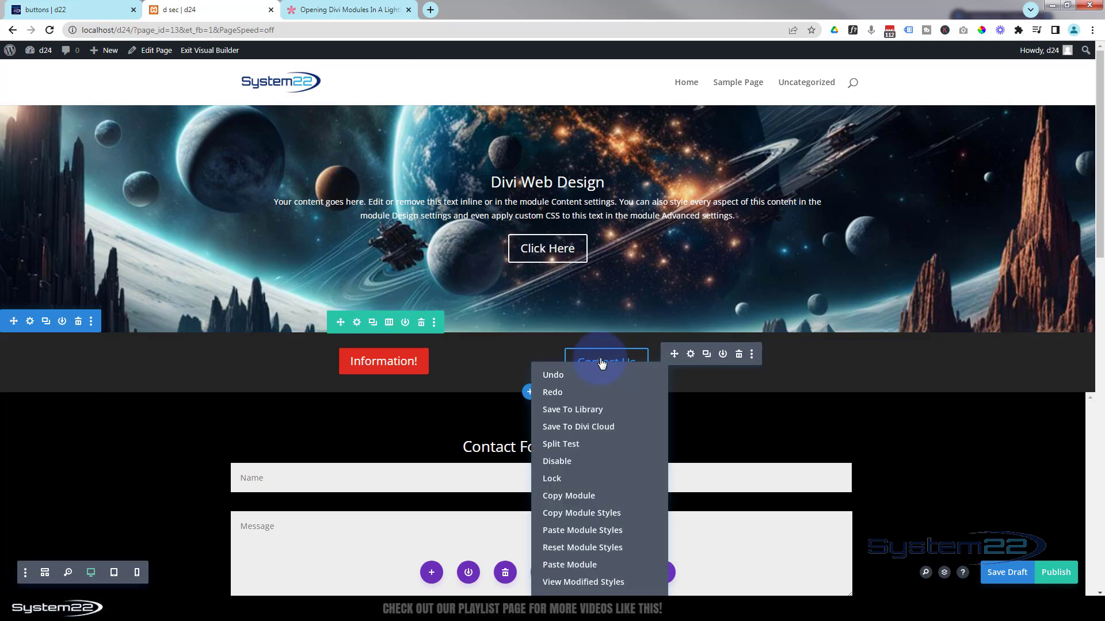
click(595, 530)
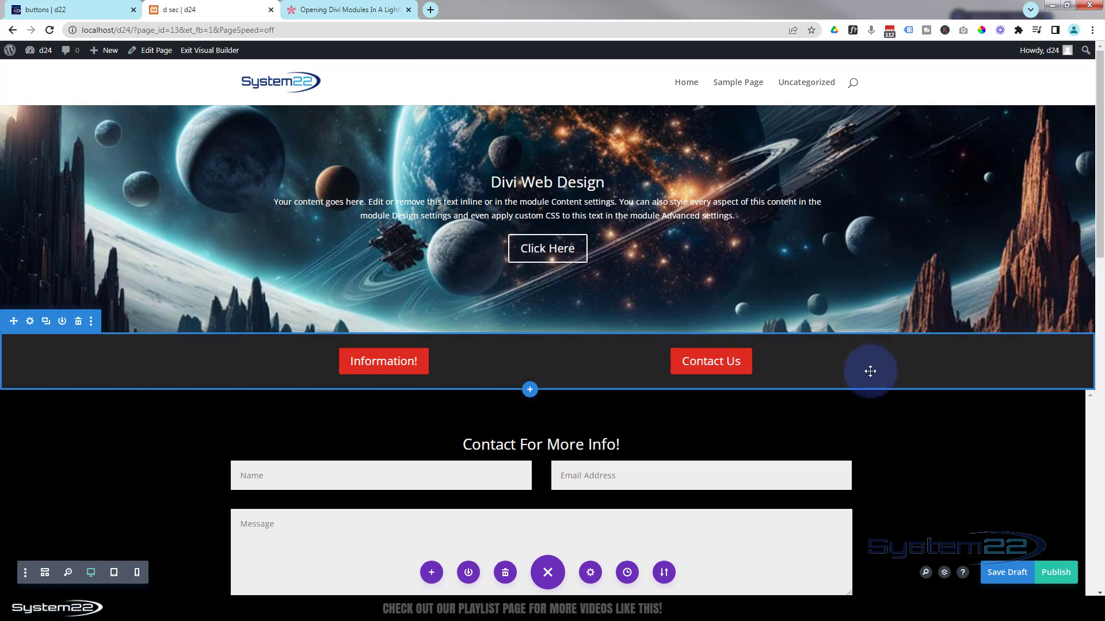
scroll(870, 371, down, 2)
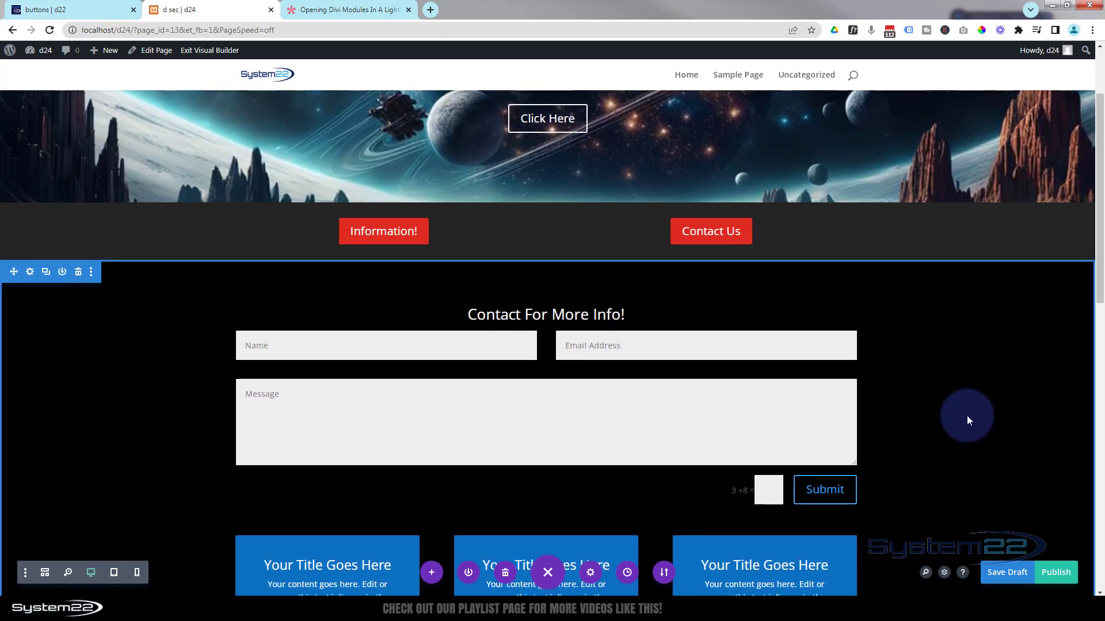
scroll(967, 419, down, 3)
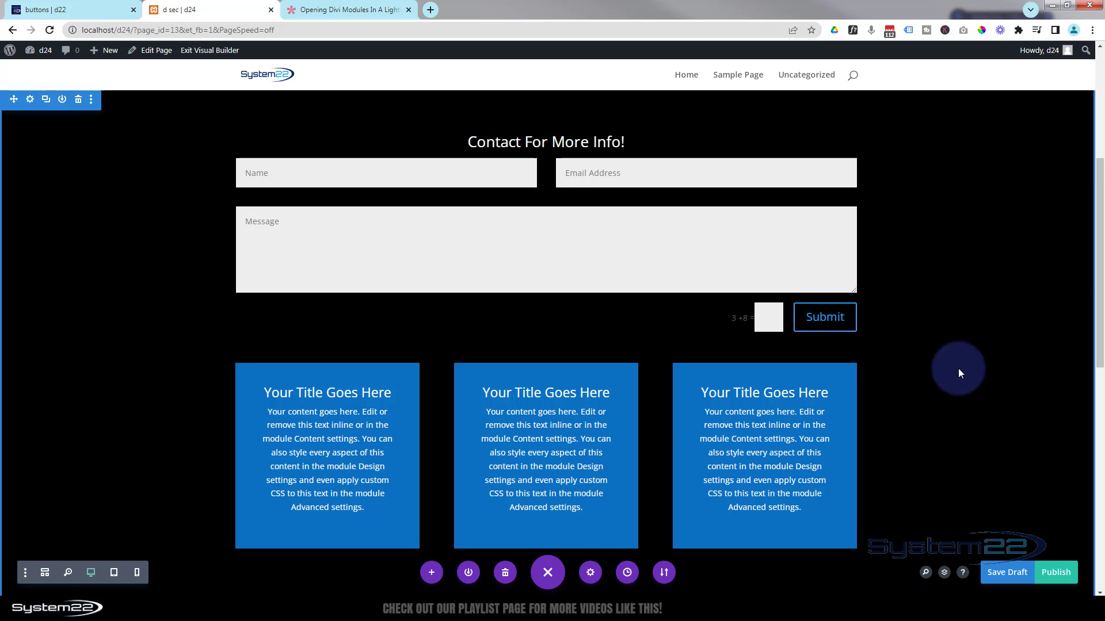
scroll(959, 371, up, 3)
scroll(962, 370, up, 2)
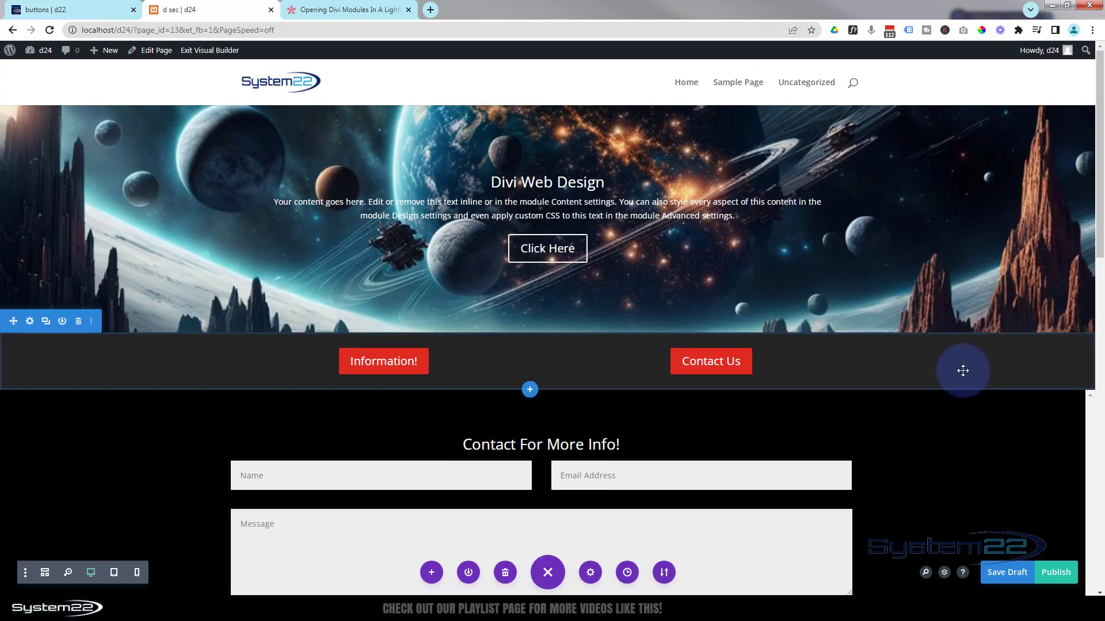
Return to the lightbox help article and select its entire Custom CSS code block.
click(345, 9)
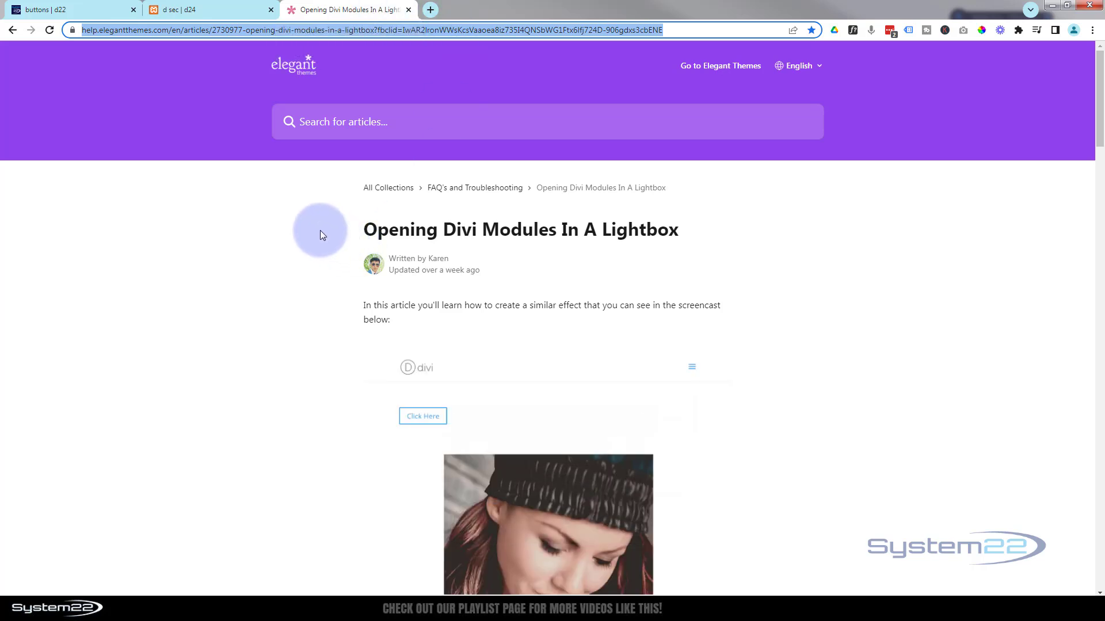
scroll(320, 230, down, 4)
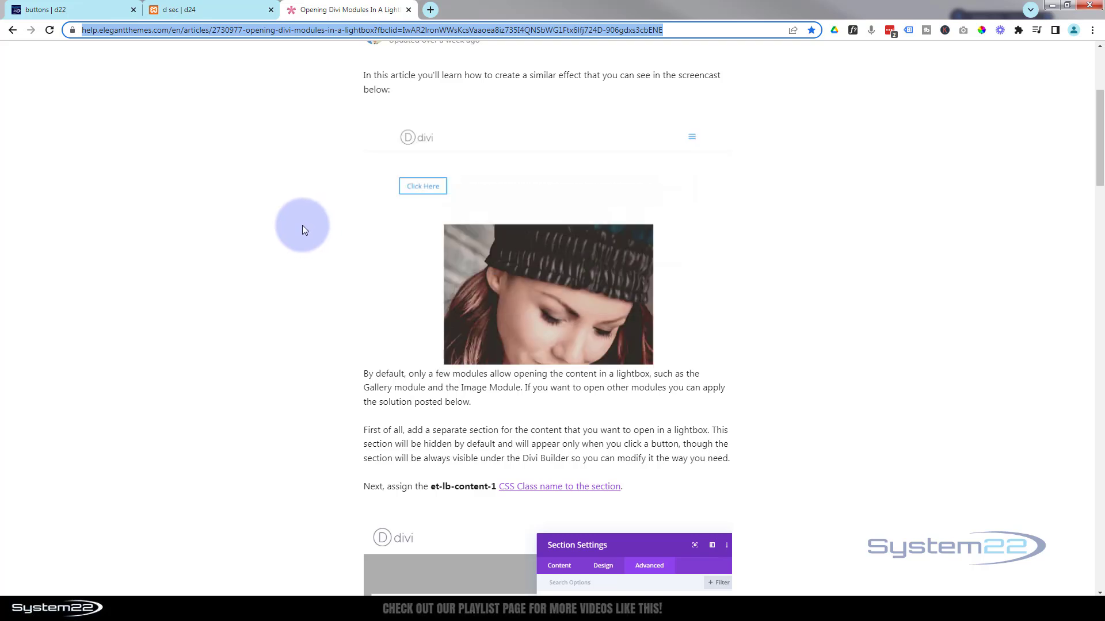
scroll(304, 229, down, 8)
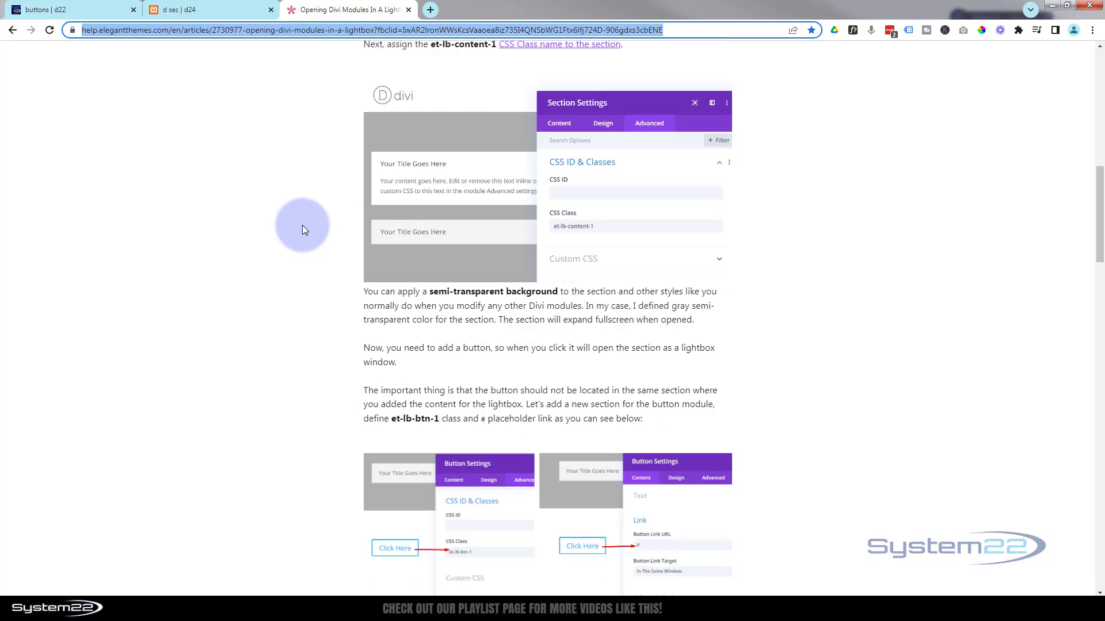
scroll(305, 229, down, 9)
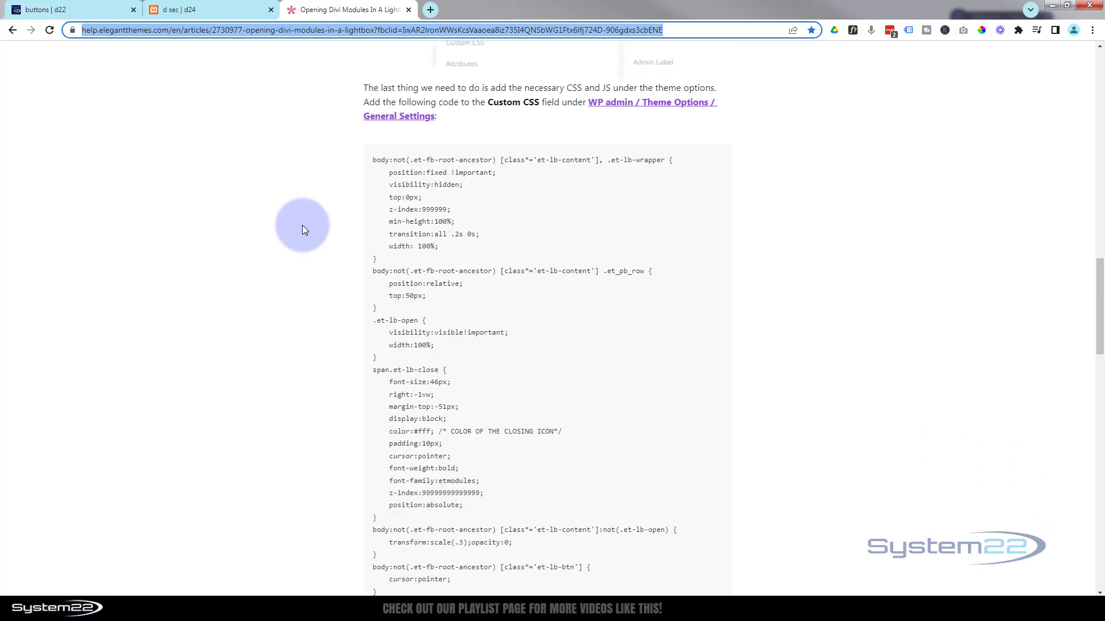
scroll(305, 230, down, 1)
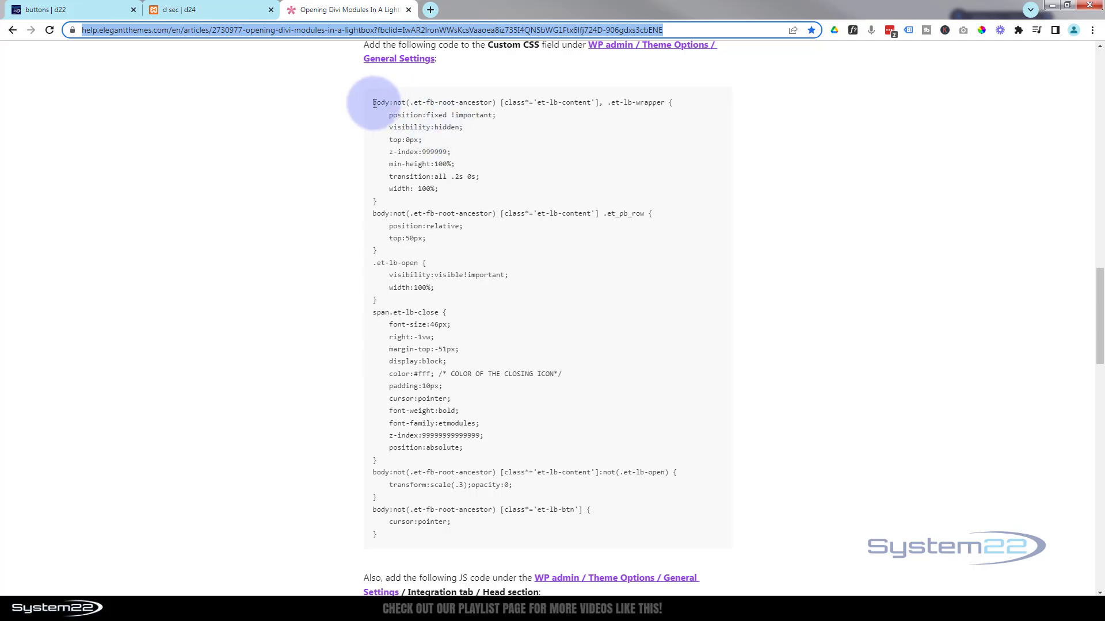
drag(374, 103, 405, 519)
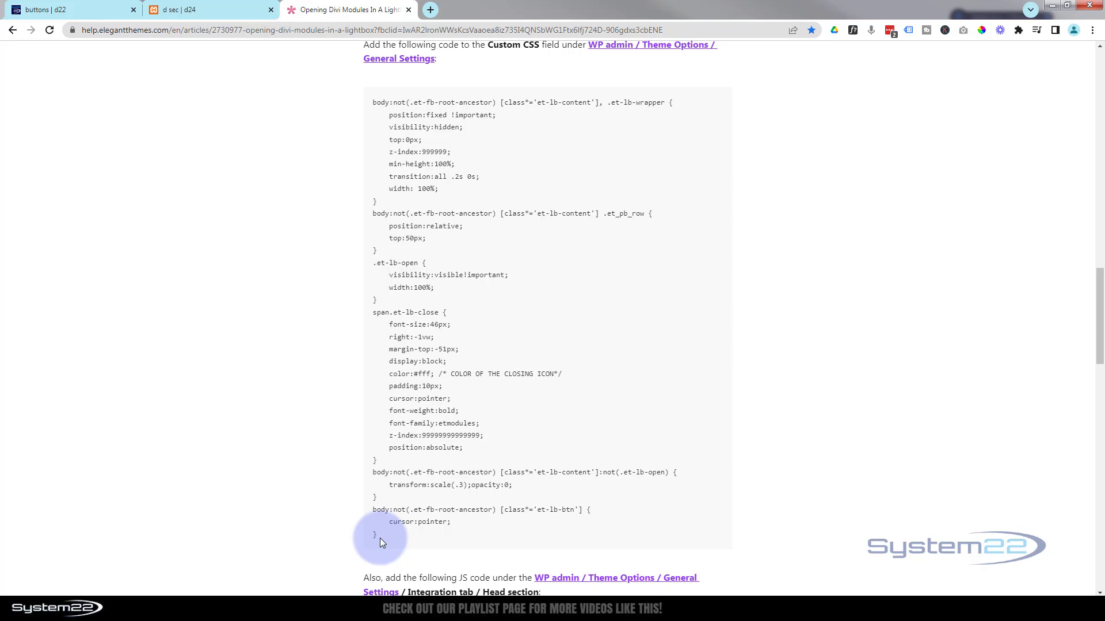
drag(380, 538, 356, 104)
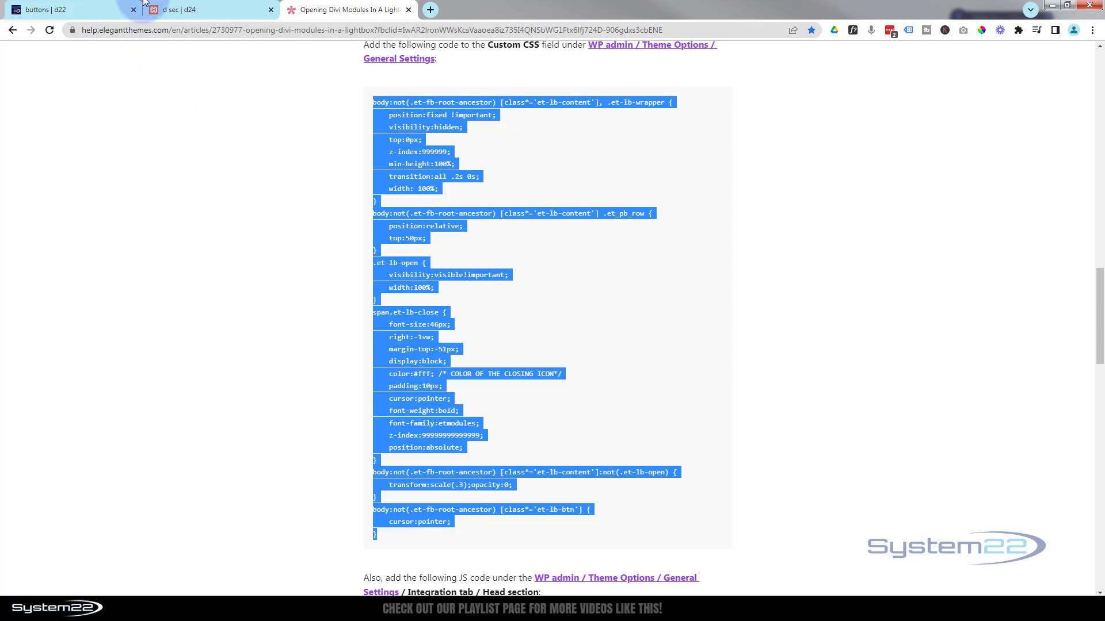
Open the WordPress dashboard in a new tab and go to Divi Theme Options.
click(211, 7)
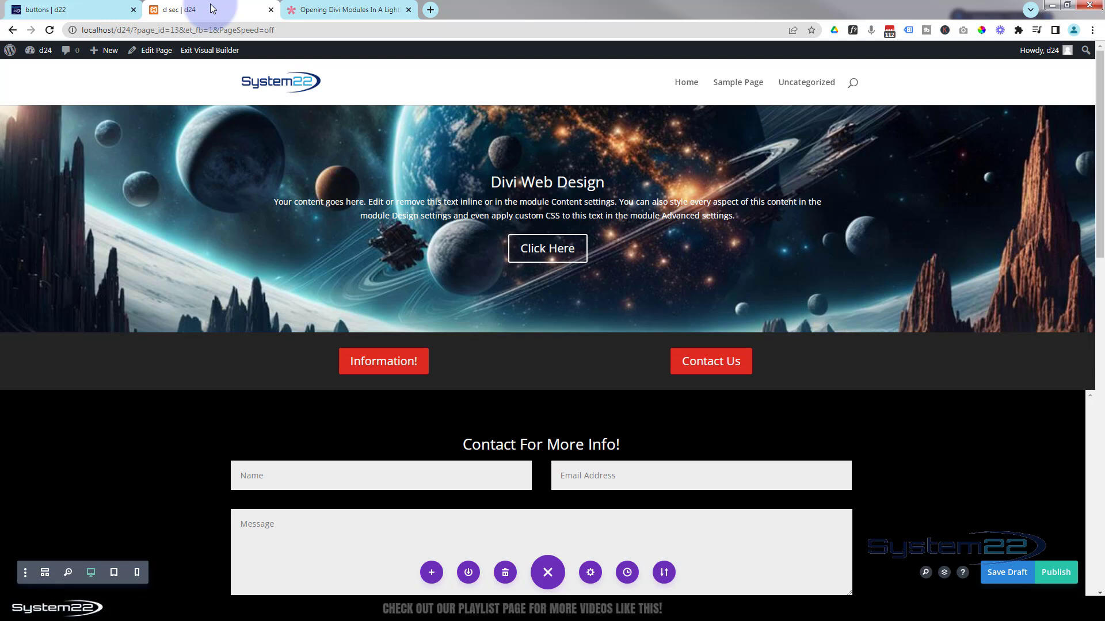
mouse_move(29, 53)
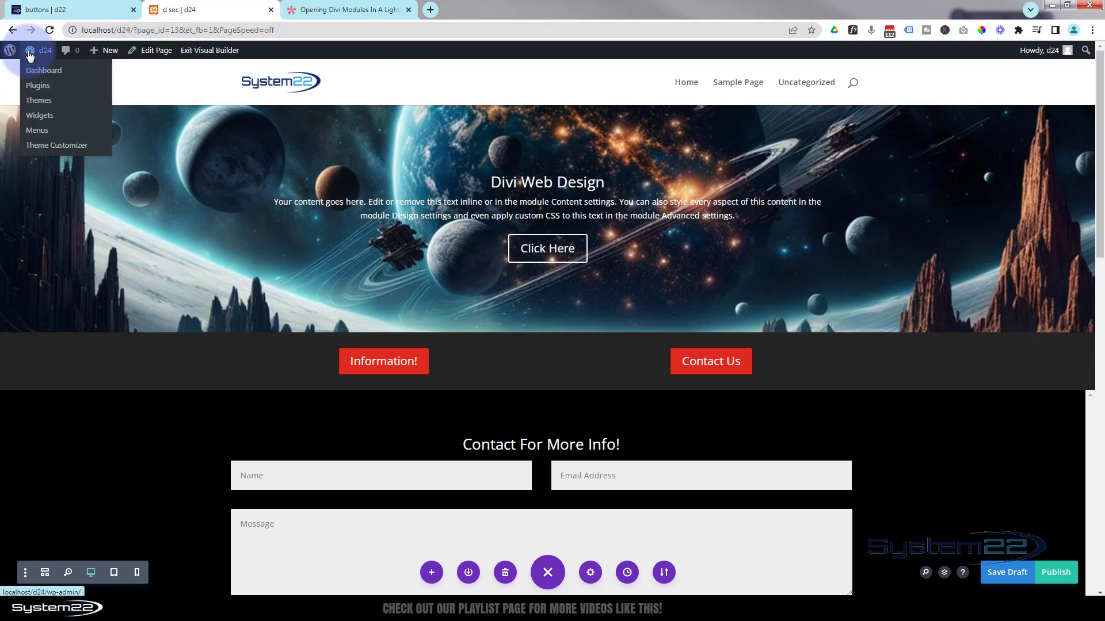
ctrl+click(37, 76)
click(355, 8)
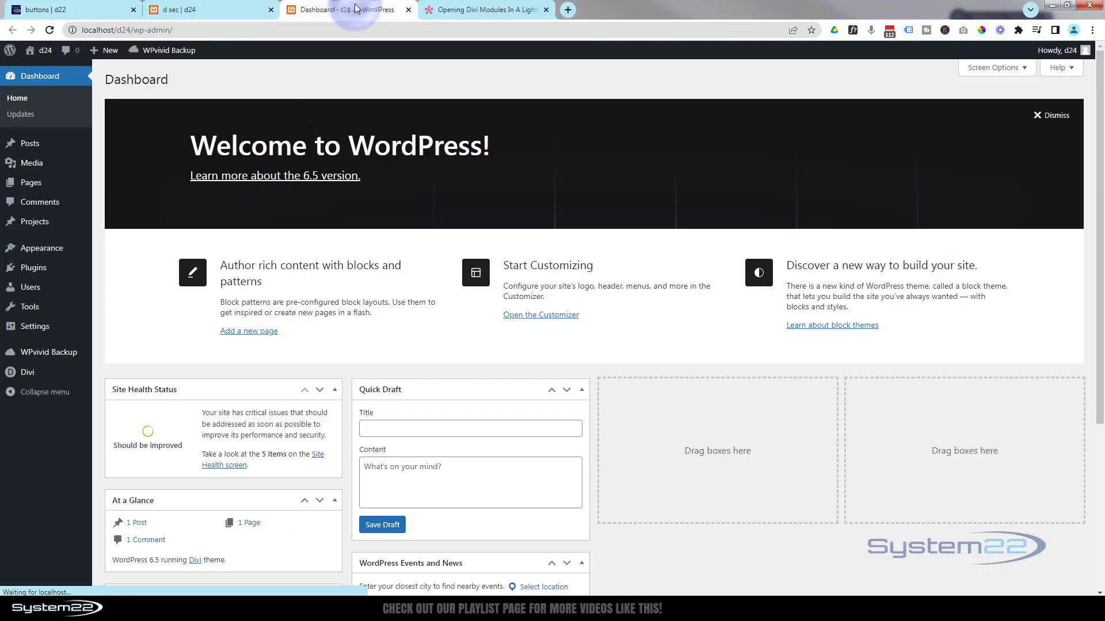
mouse_move(26, 377)
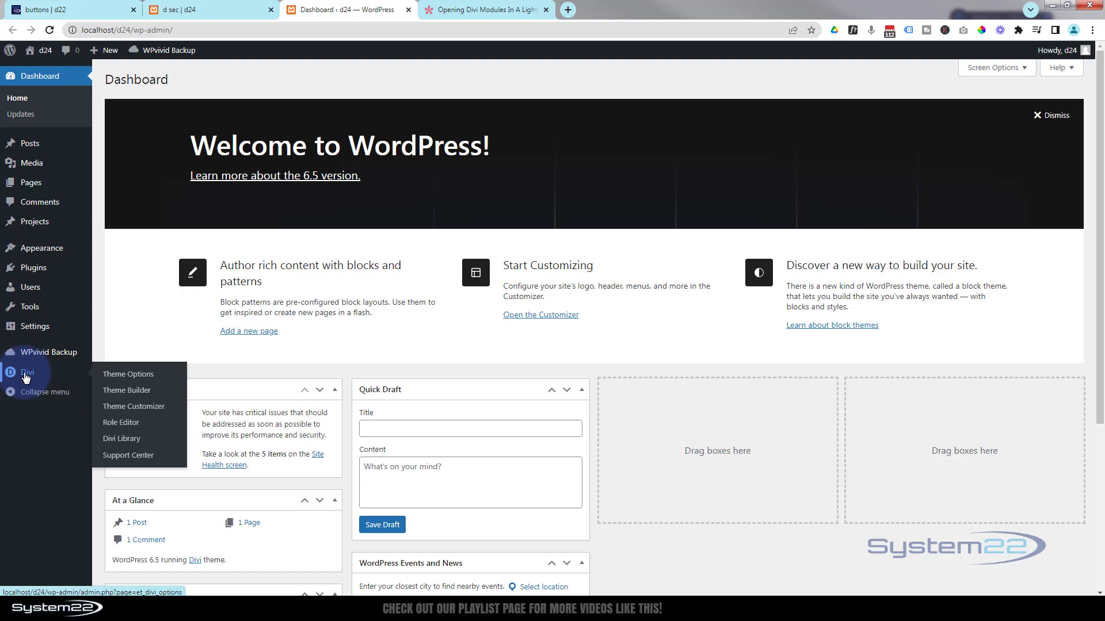
click(122, 375)
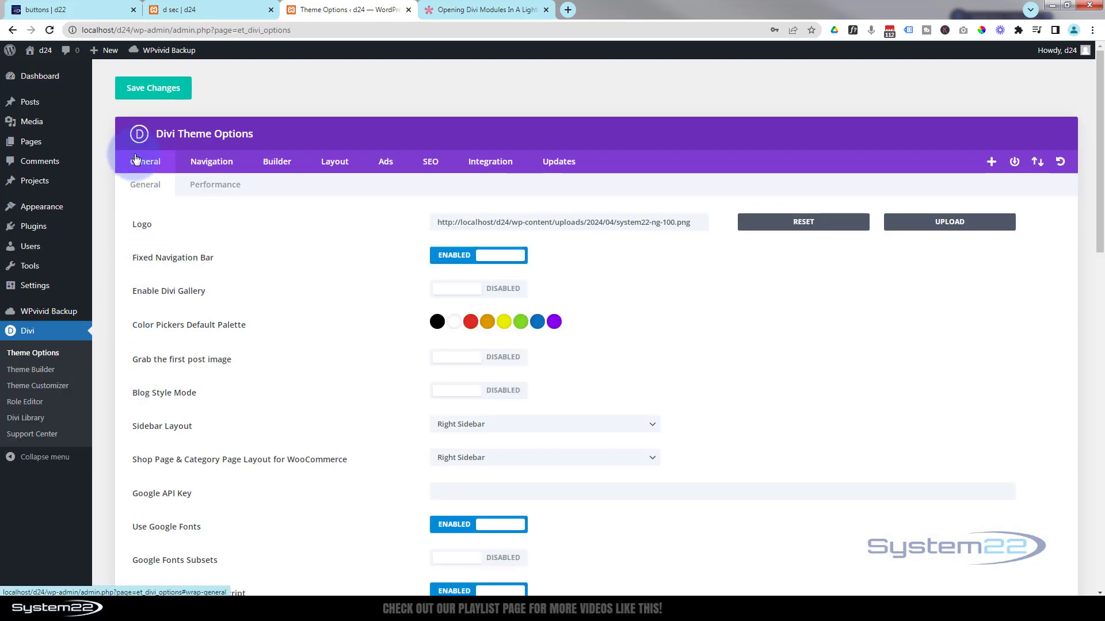
Paste the copied lightbox CSS rules into the Custom CSS box.
scroll(375, 325, down, 3)
scroll(376, 325, down, 12)
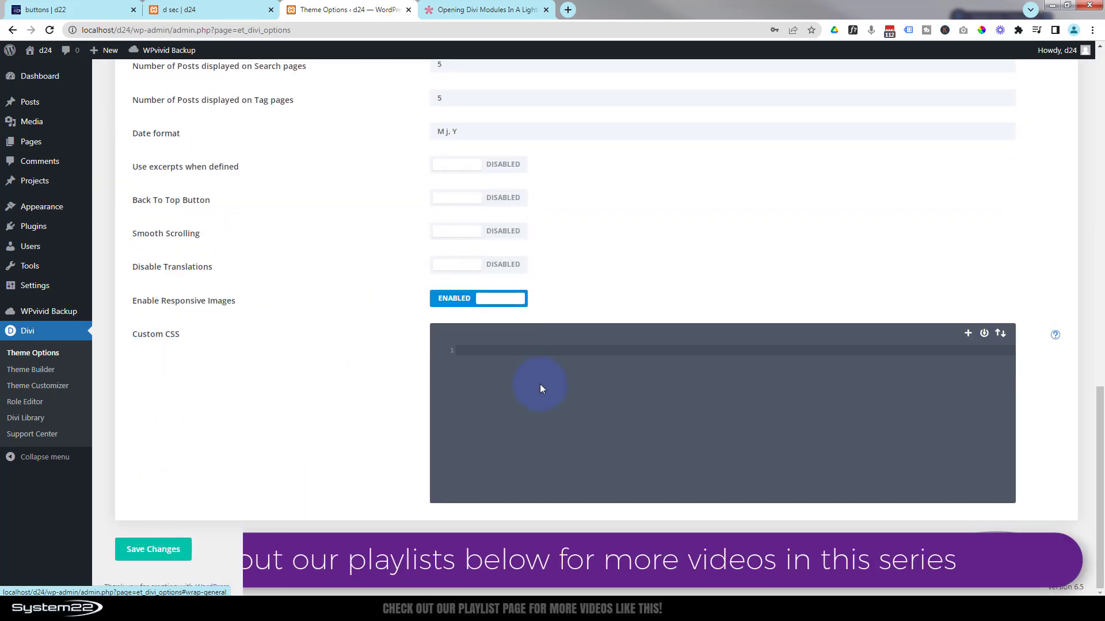
click(472, 349)
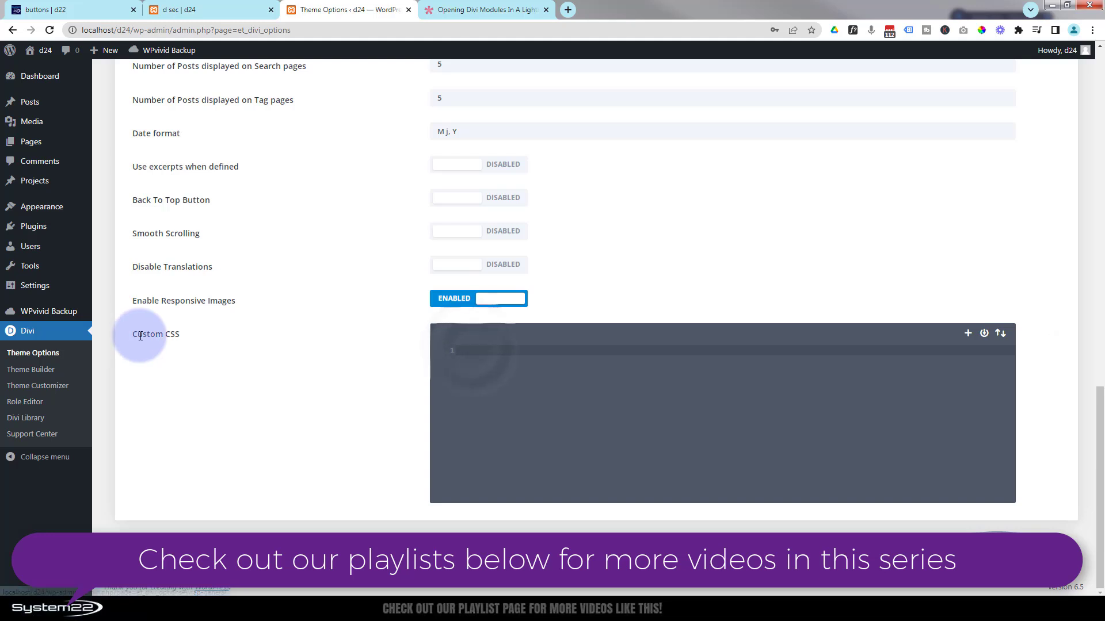
click(475, 356)
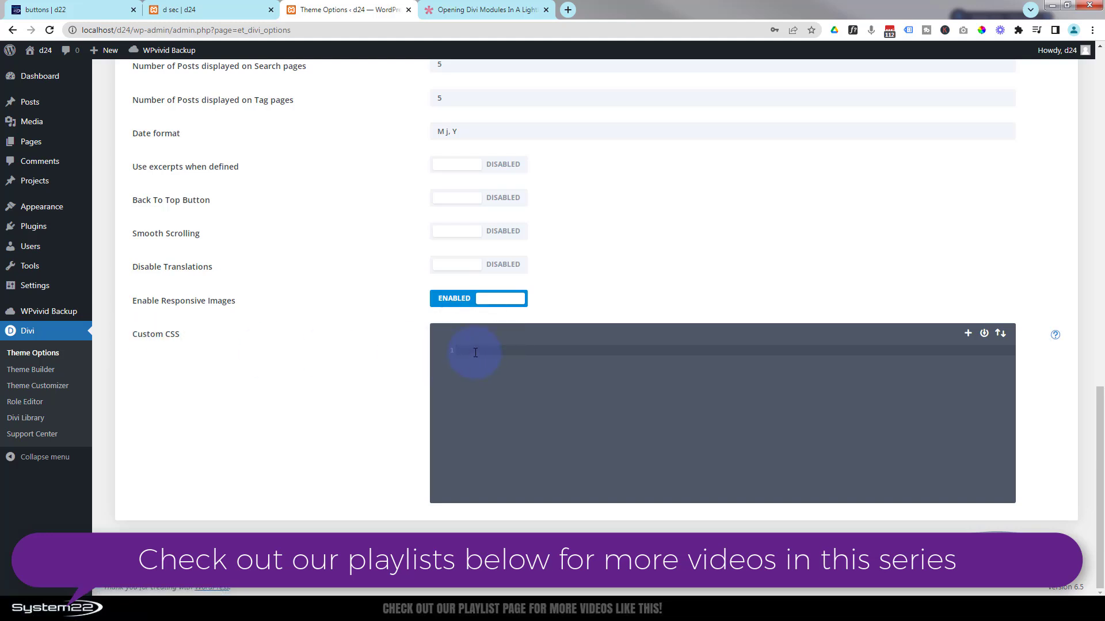
key(ctrl+v)
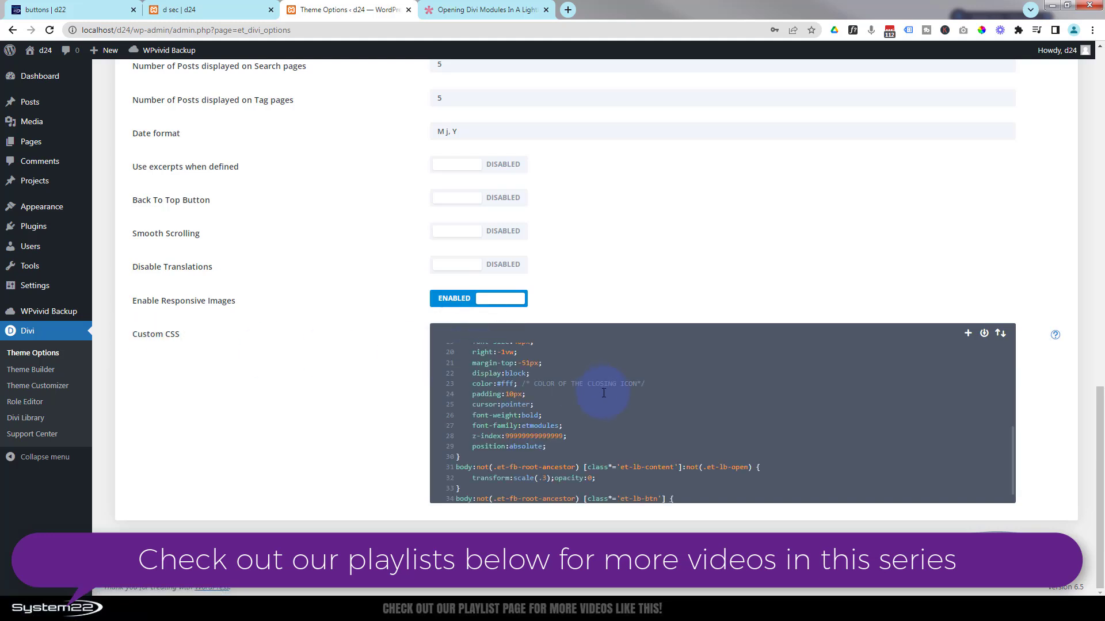
scroll(606, 394, up, 3)
scroll(606, 394, up, 3)
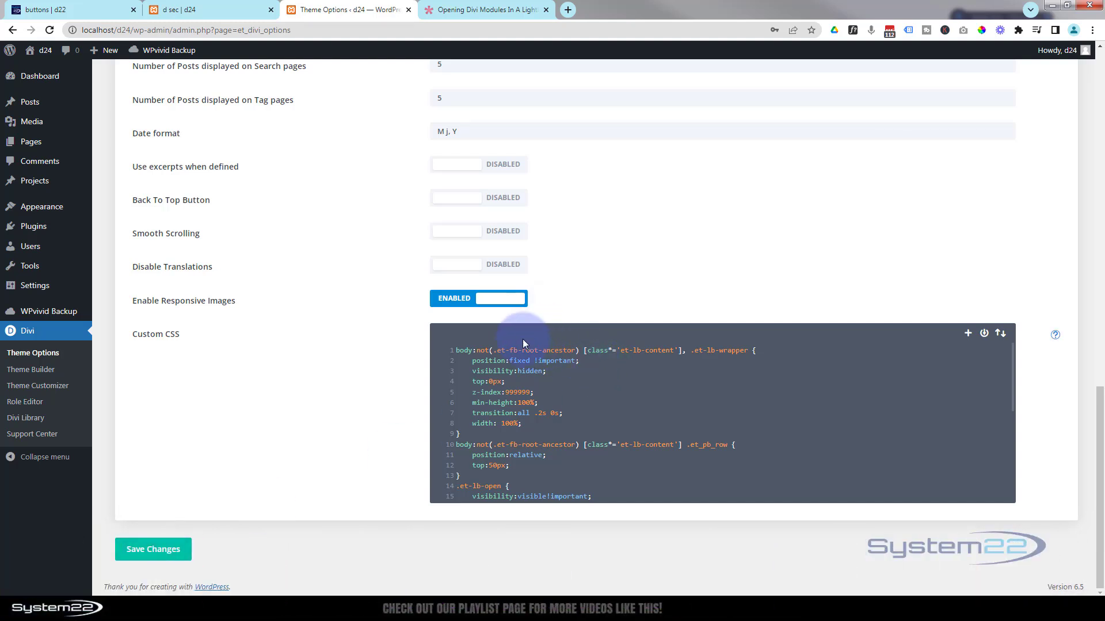
Select the help article's whole jQuery lightbox script, from <script> to </script>.
click(480, 7)
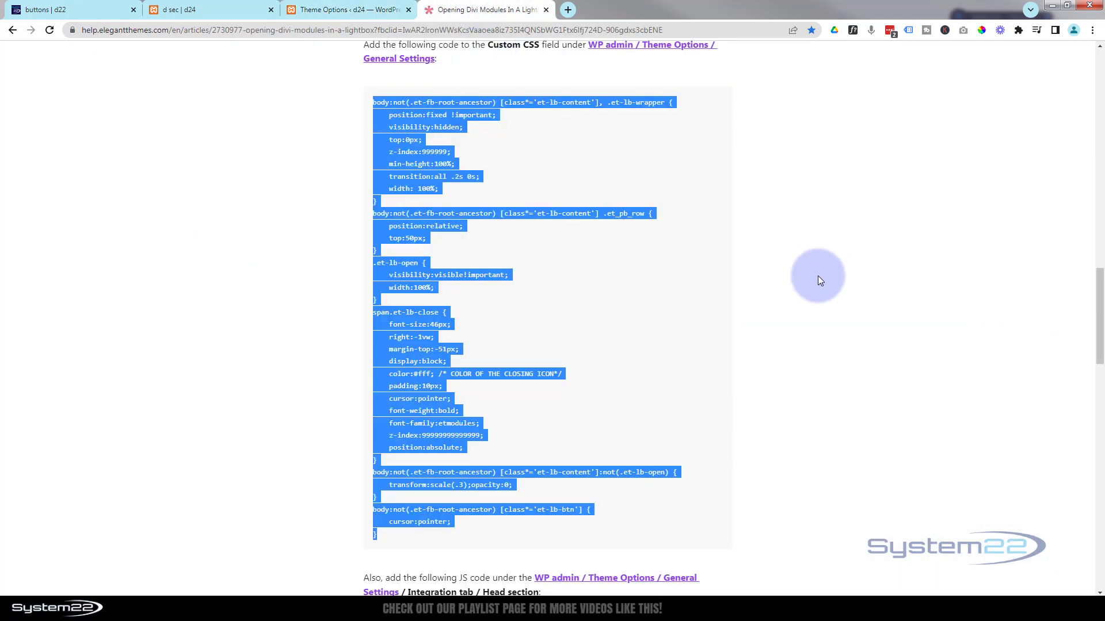
scroll(820, 257, down, 3)
scroll(821, 258, down, 5)
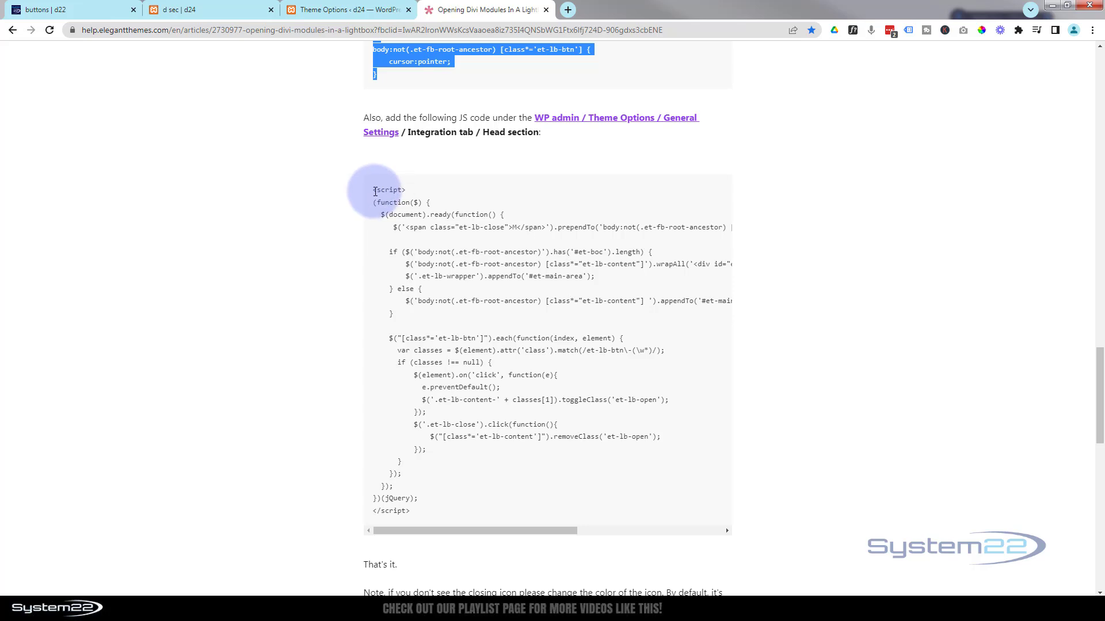
drag(374, 191, 464, 514)
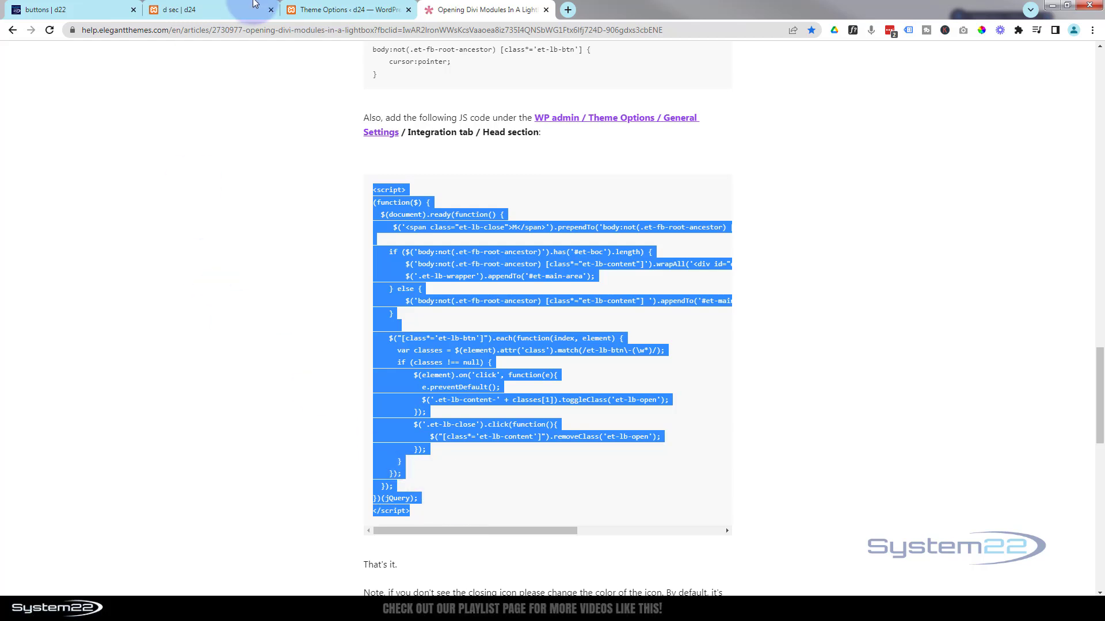
click(333, 11)
Paste the lightbox script into Integration's 'Add code to the head' field.
click(334, 11)
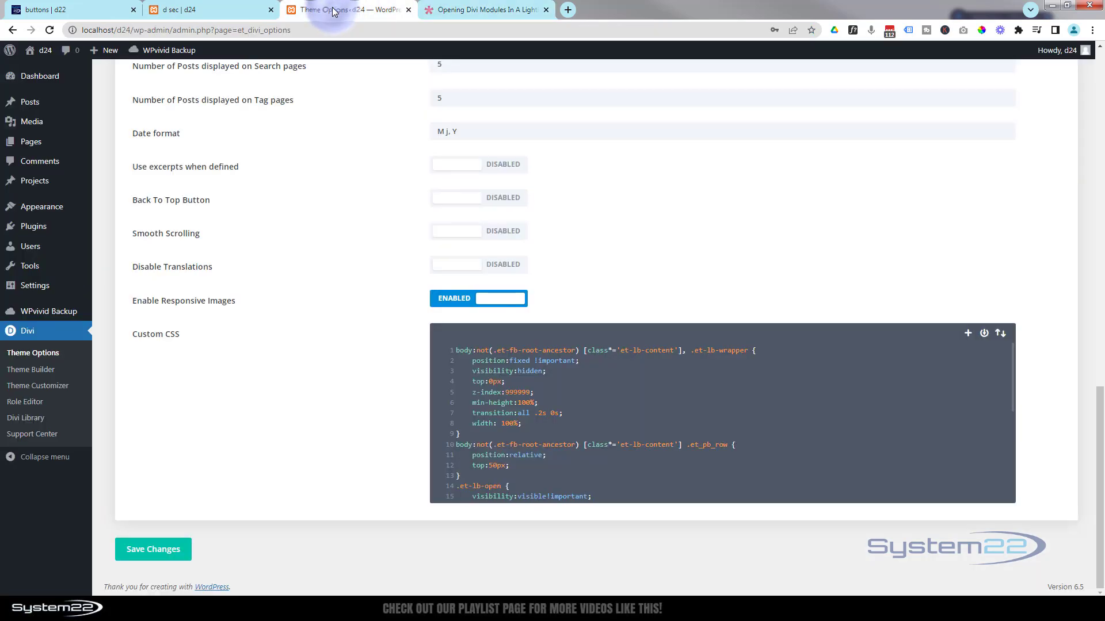
scroll(315, 351, up, 15)
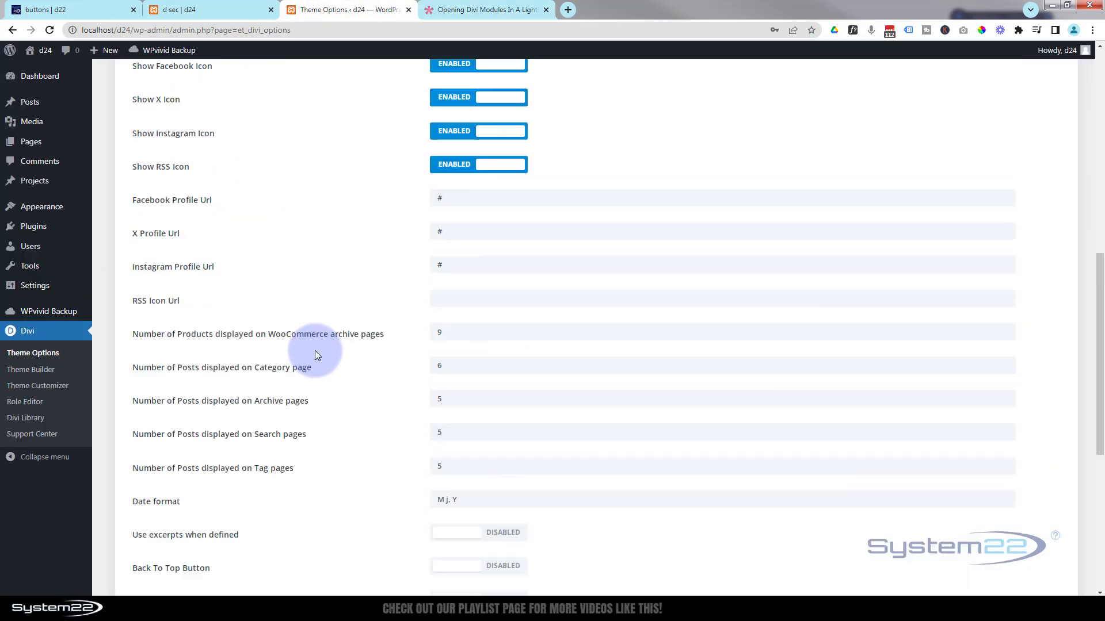
scroll(315, 355, up, 2)
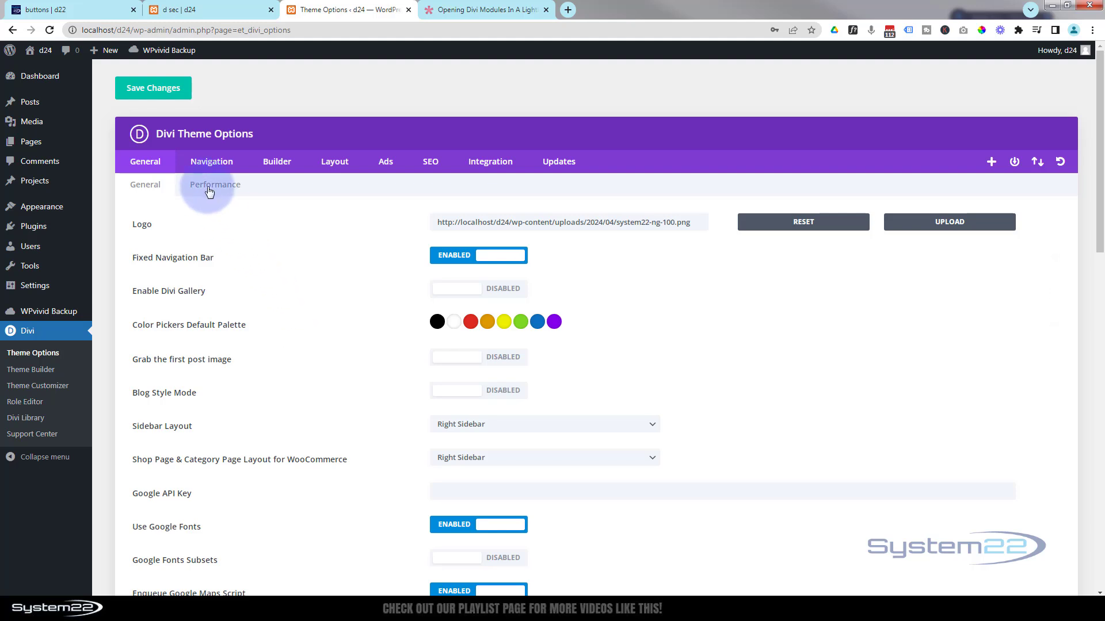
click(488, 164)
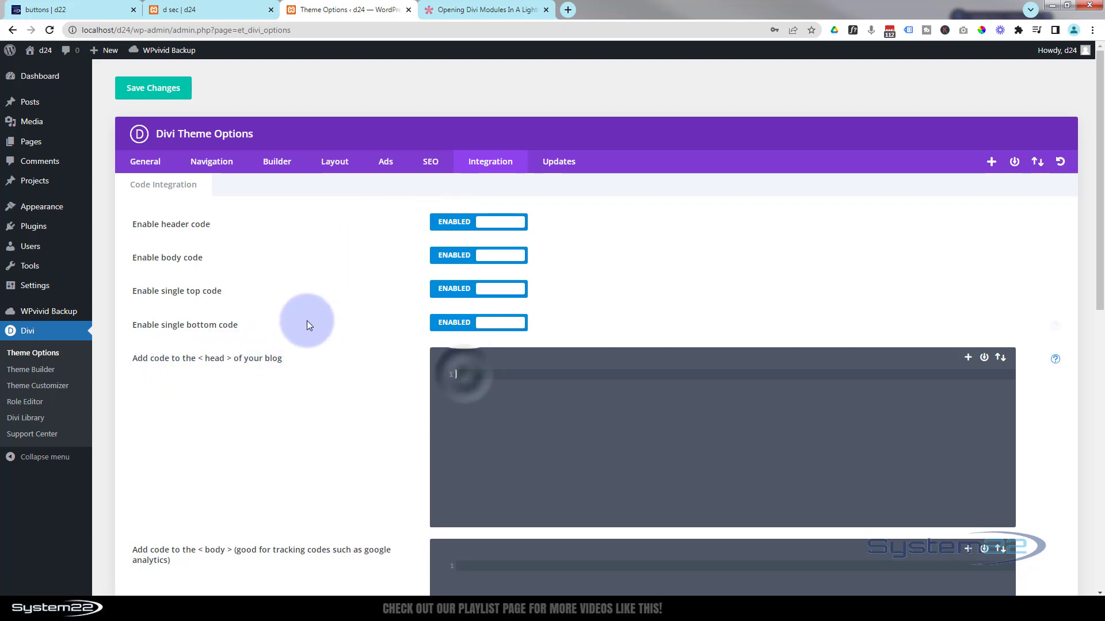
key(ctrl+v)
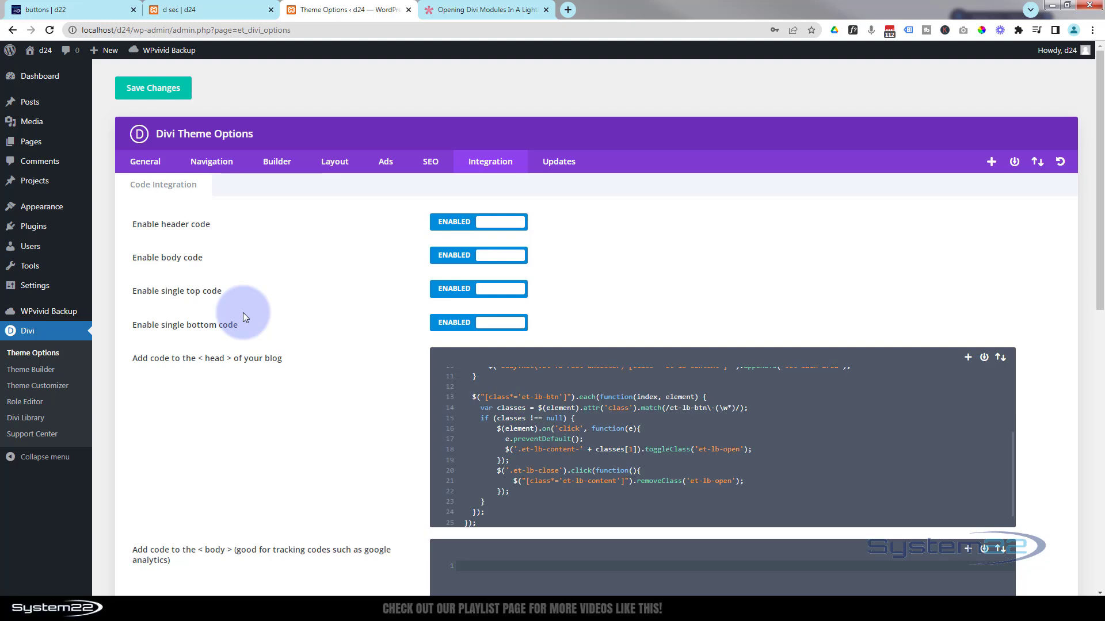
Tidy the blank lines above the script and save the theme options.
scroll(613, 427, up, 5)
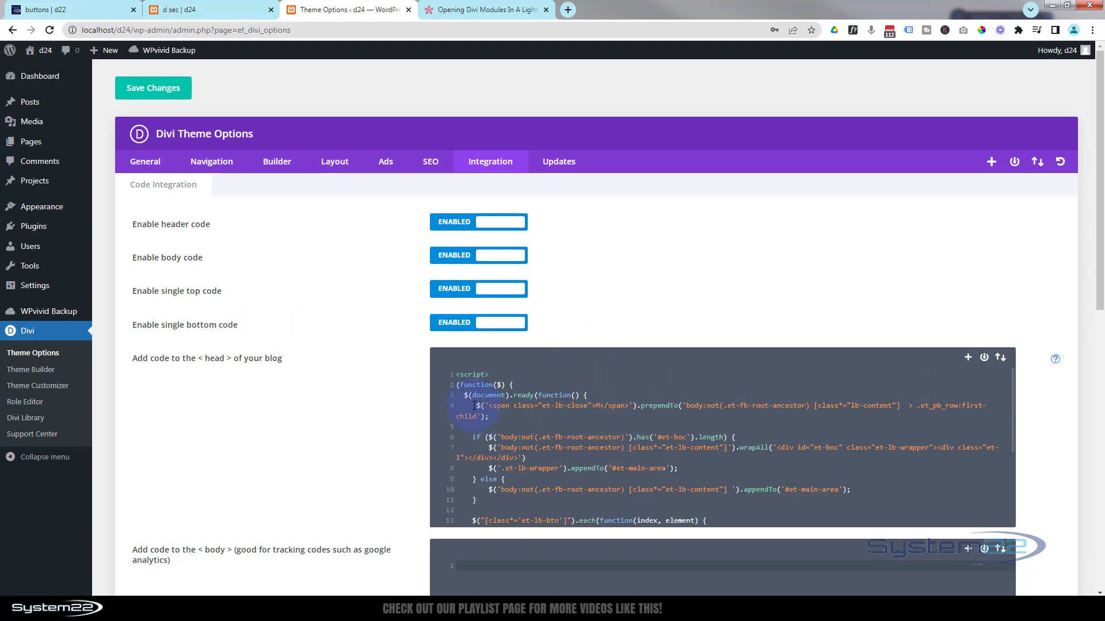
click(457, 374)
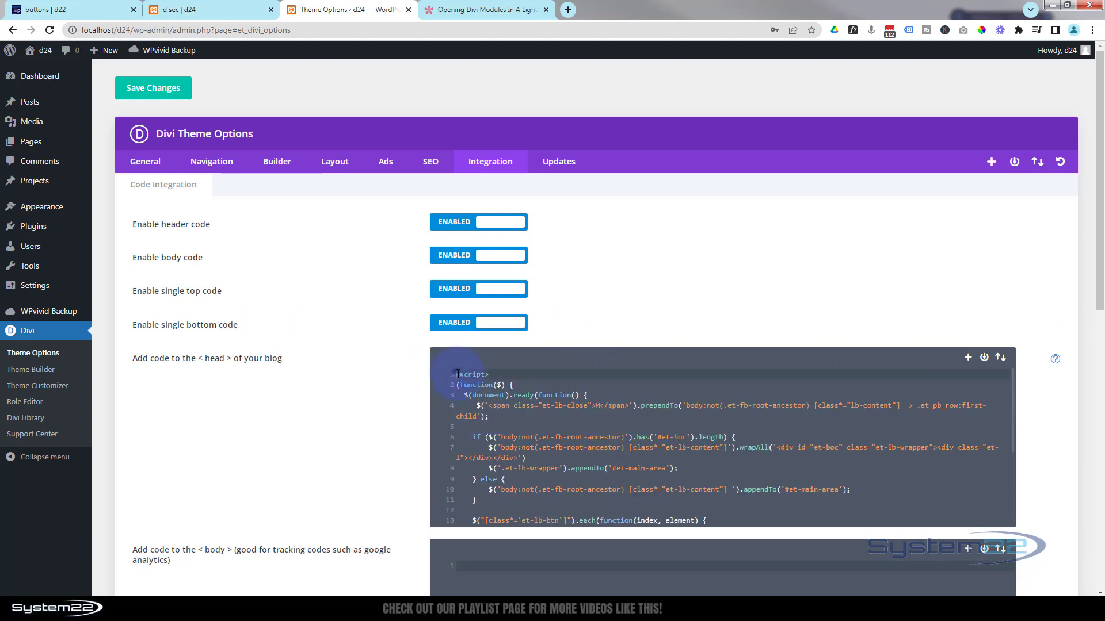
key(Return)
key(Return)
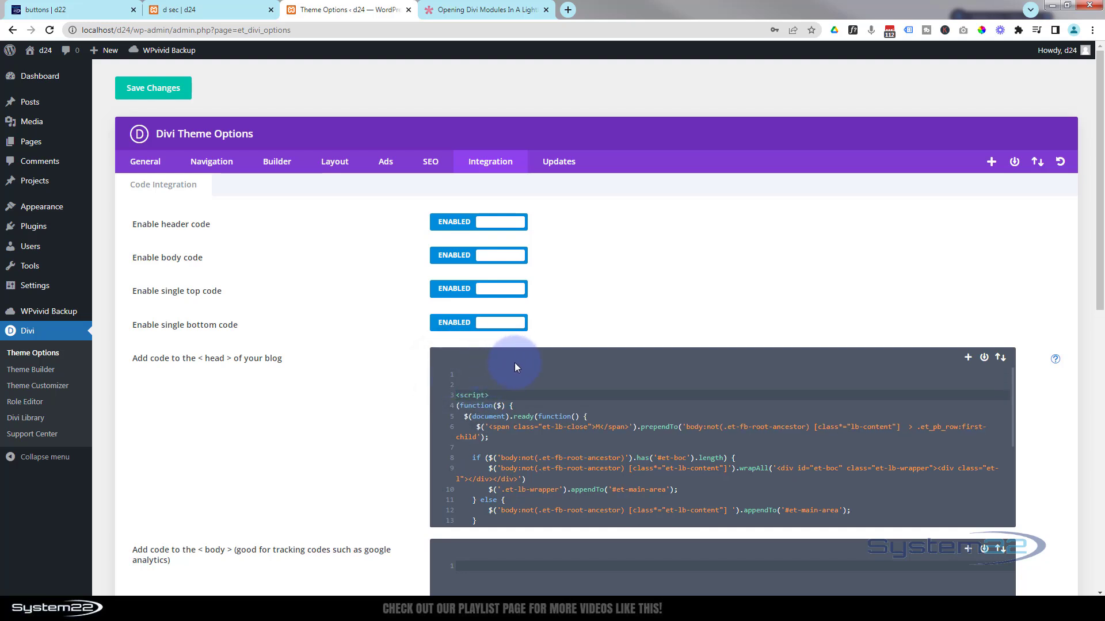
key(BackSpace)
key(BackSpace)
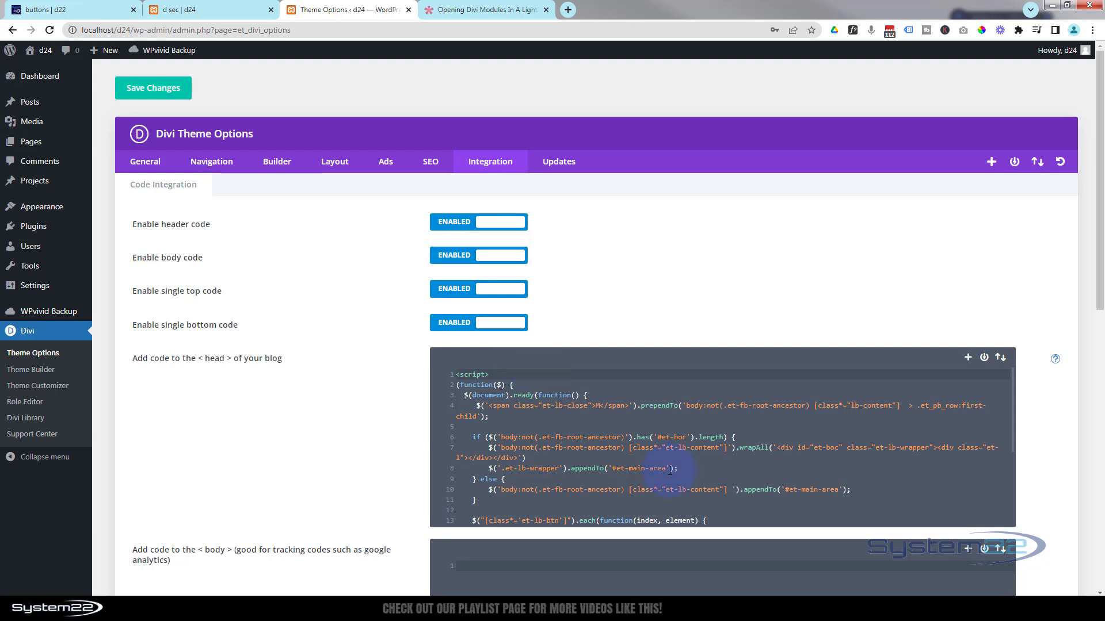
scroll(653, 457, down, 1)
scroll(653, 457, down, 2)
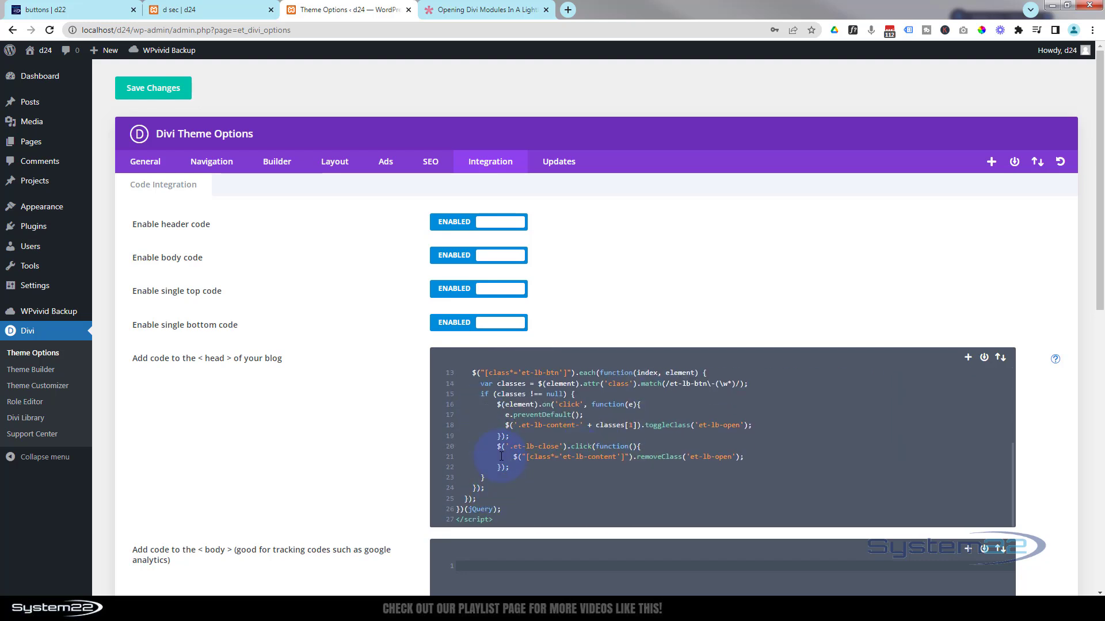
scroll(506, 461, up, 3)
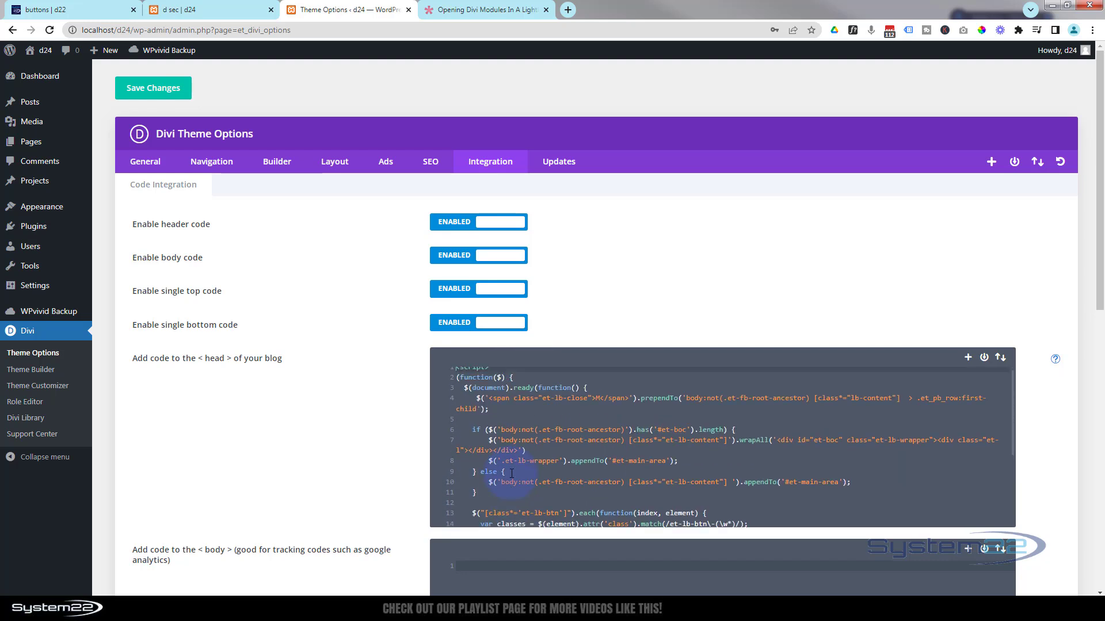
click(153, 94)
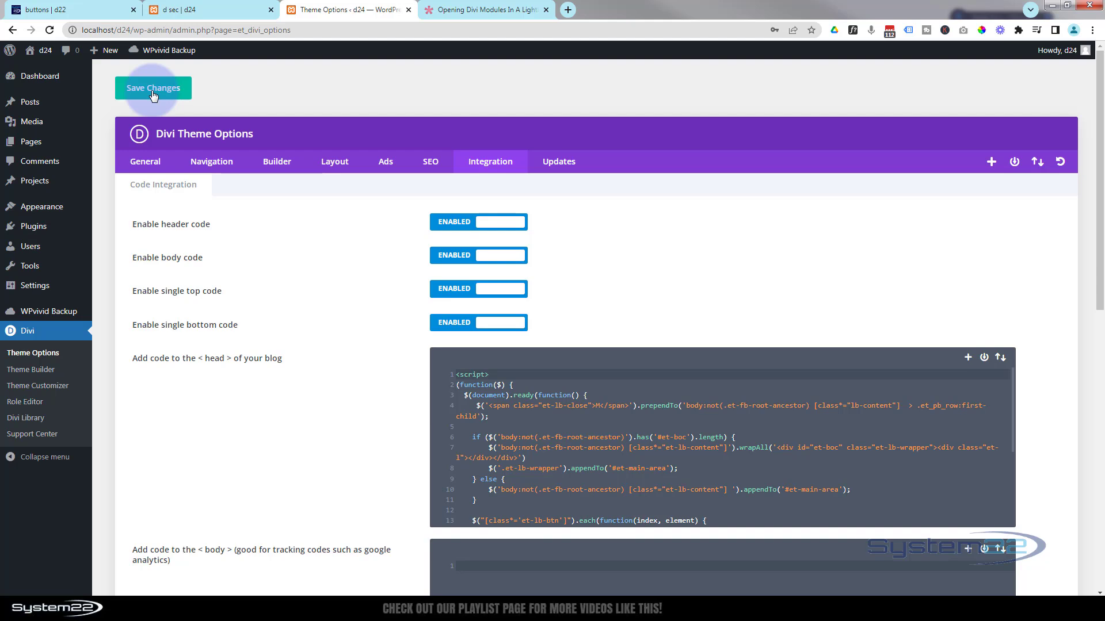
click(210, 12)
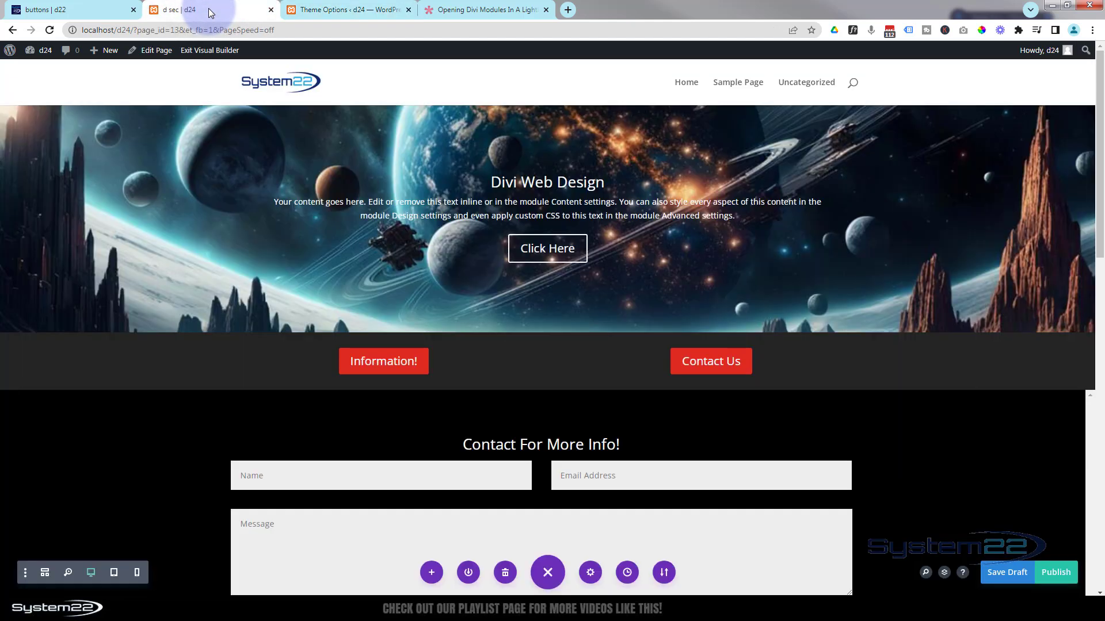
Find and select the button class name et-lb-btn-1 in the lightbox article.
click(471, 10)
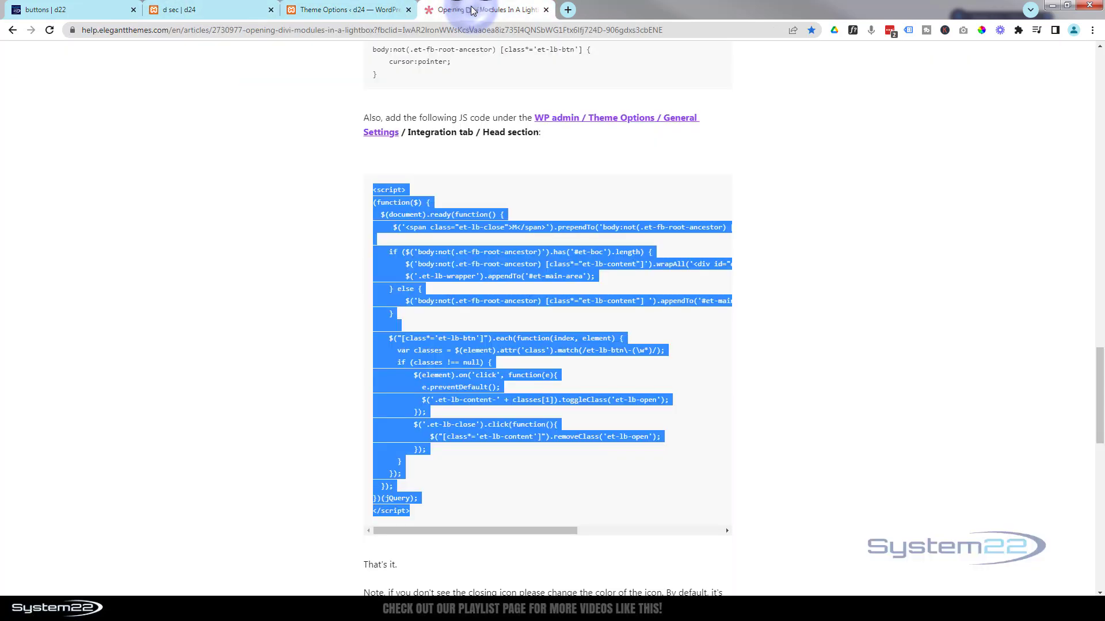
scroll(728, 402, down, 4)
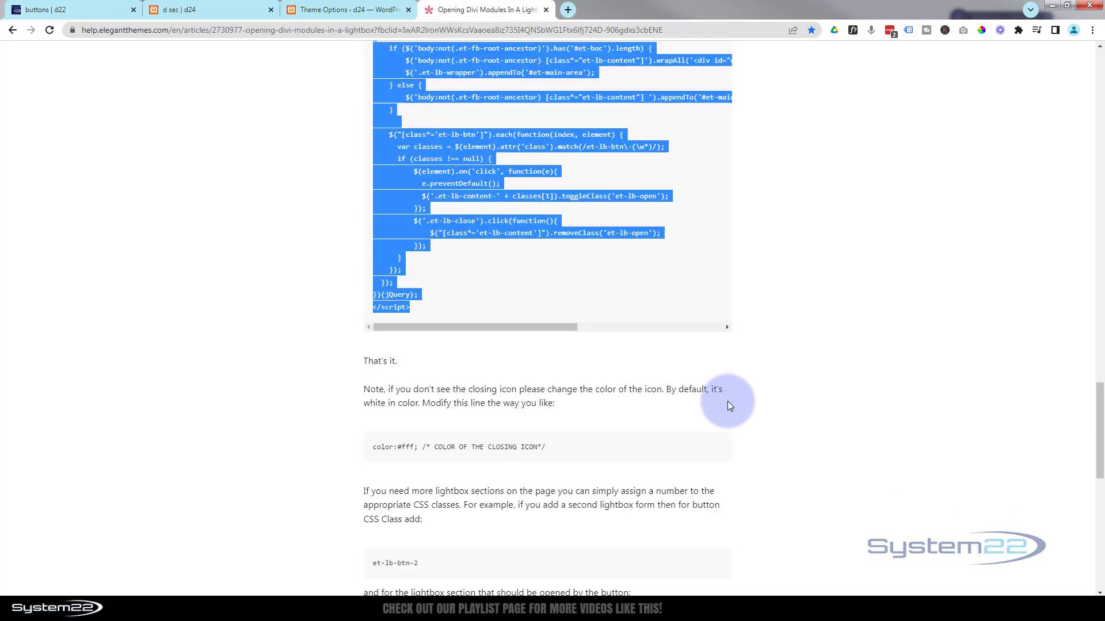
scroll(728, 405, down, 2)
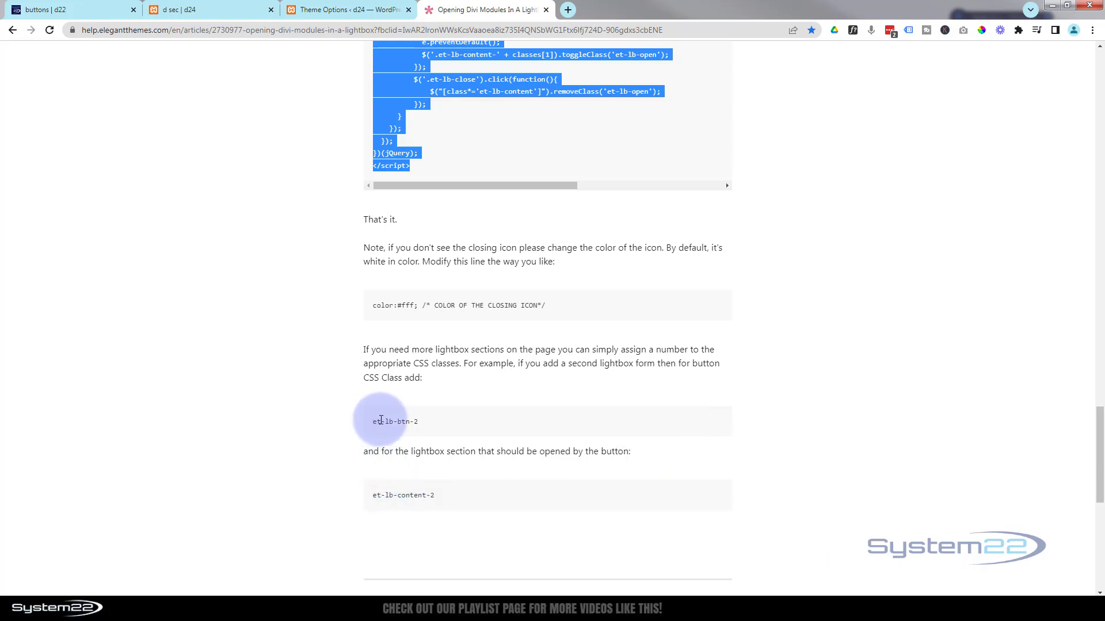
scroll(497, 420, up, 3)
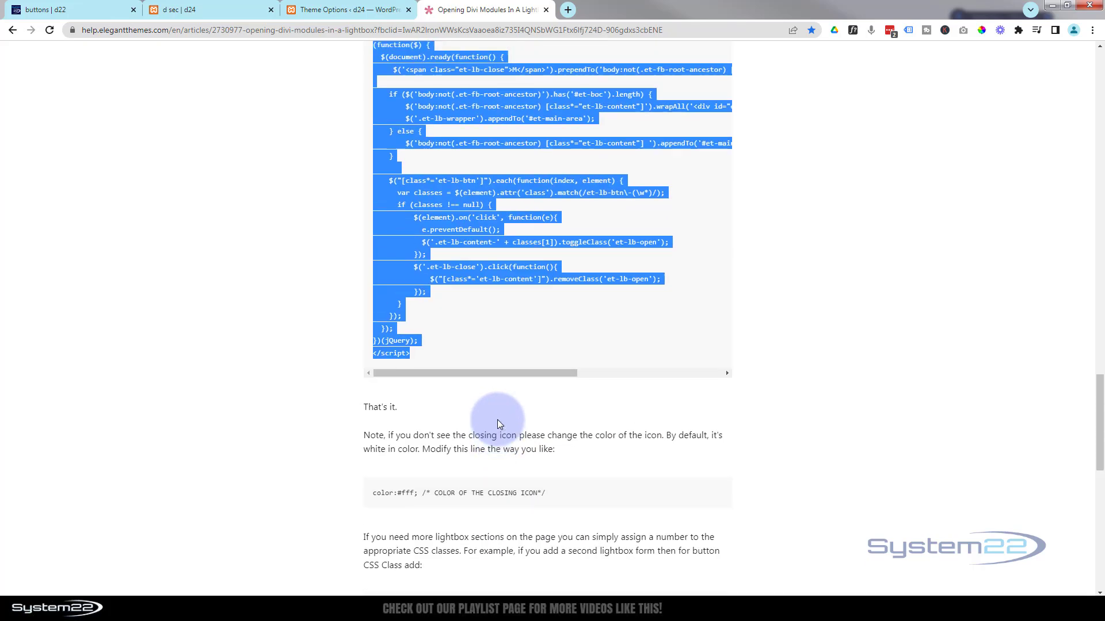
scroll(497, 420, up, 10)
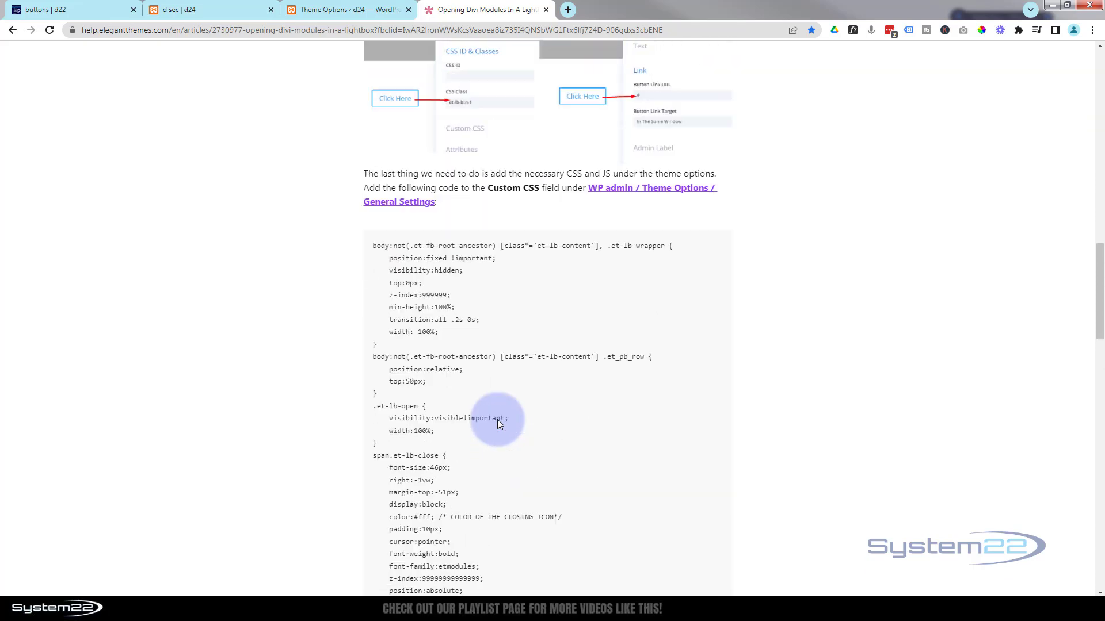
scroll(497, 420, up, 5)
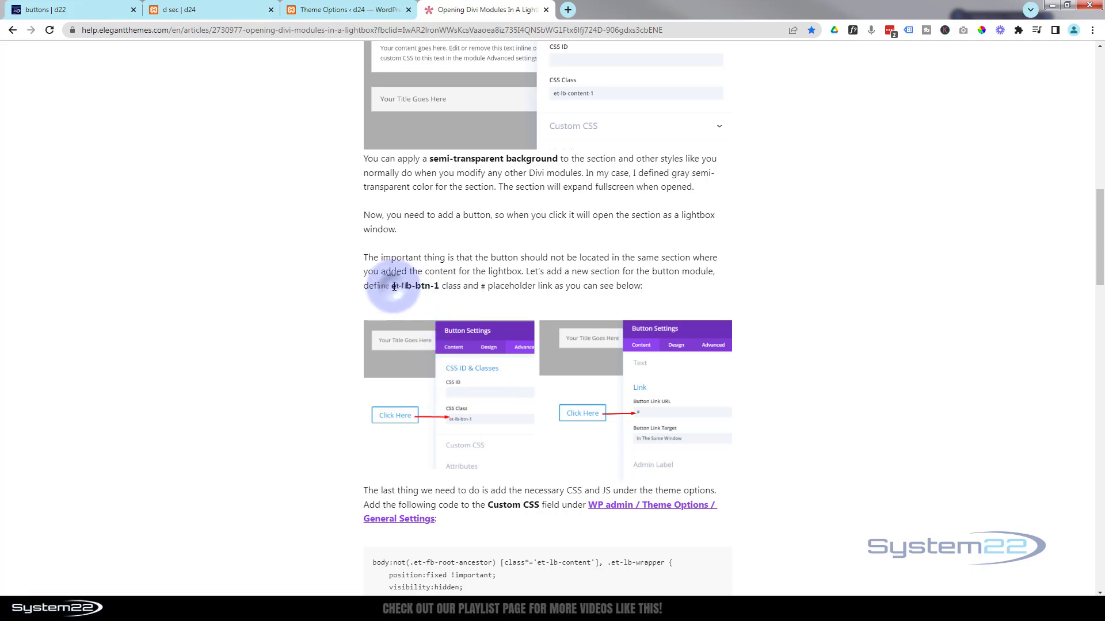
drag(392, 287, 439, 286)
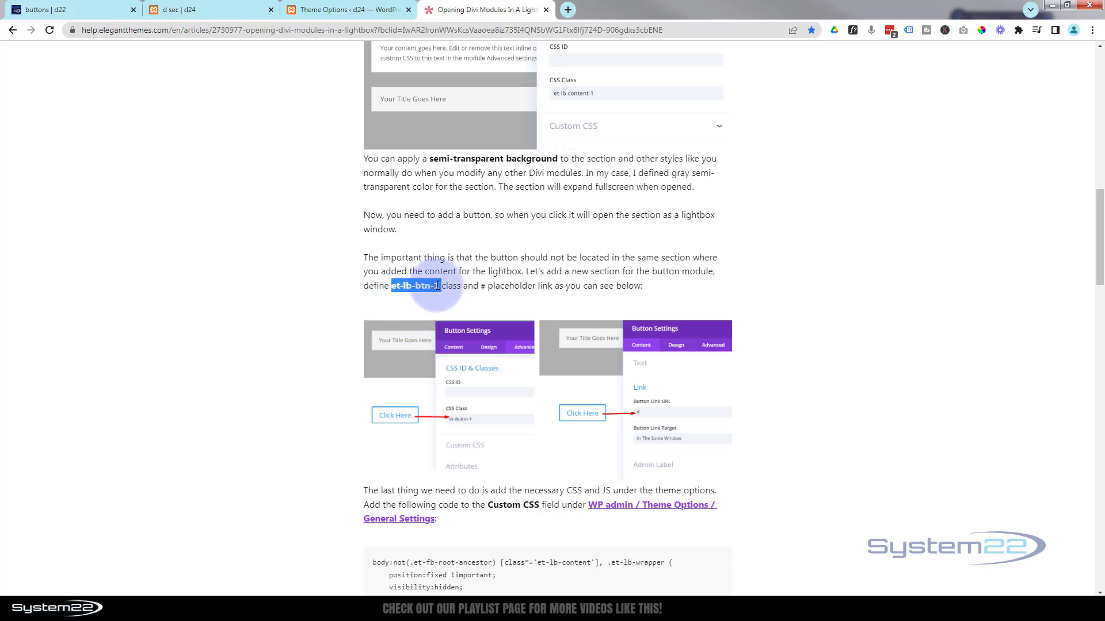
scroll(353, 201, up, 5)
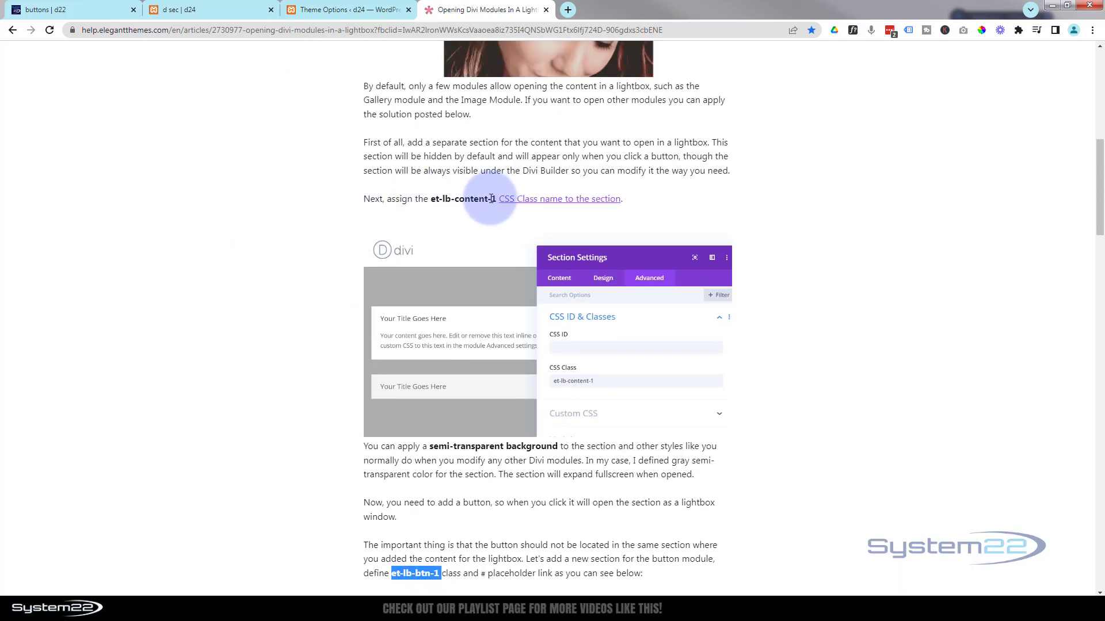
scroll(444, 314, down, 5)
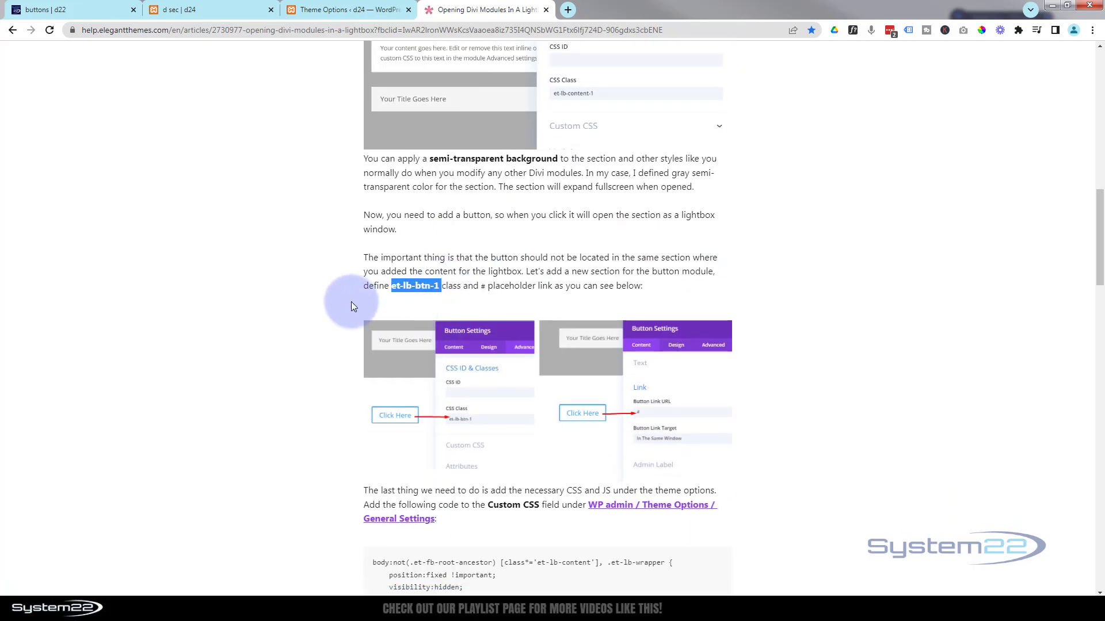
scroll(351, 301, down, 6)
scroll(353, 313, up, 8)
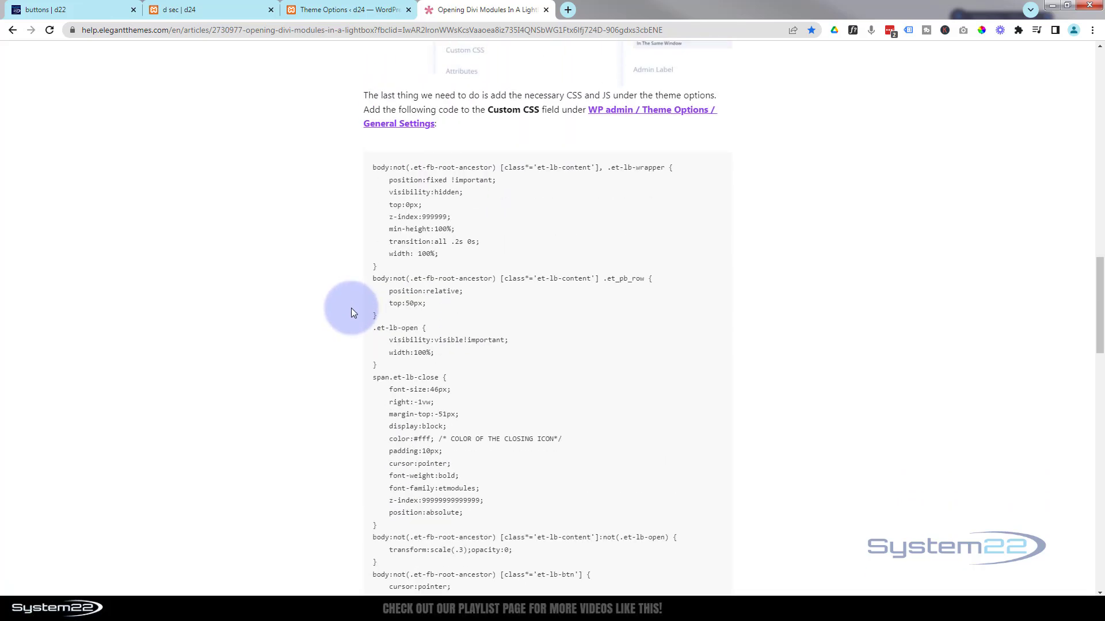
scroll(353, 313, up, 1)
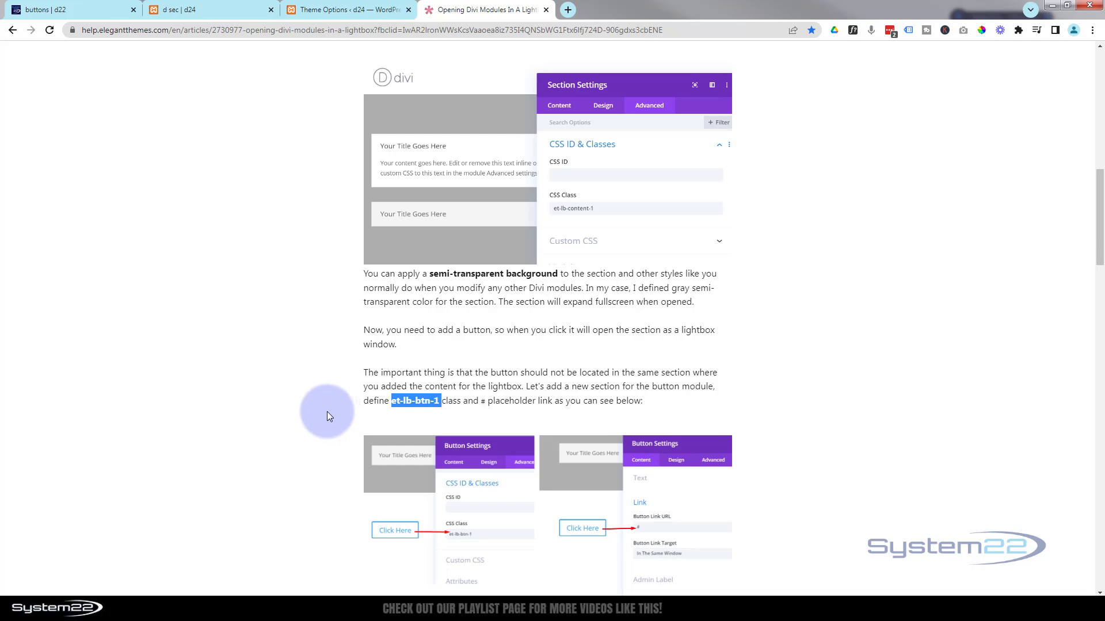
Remove the old 'secbtn' CSS ID from the Contact Us button's Advanced settings.
click(202, 11)
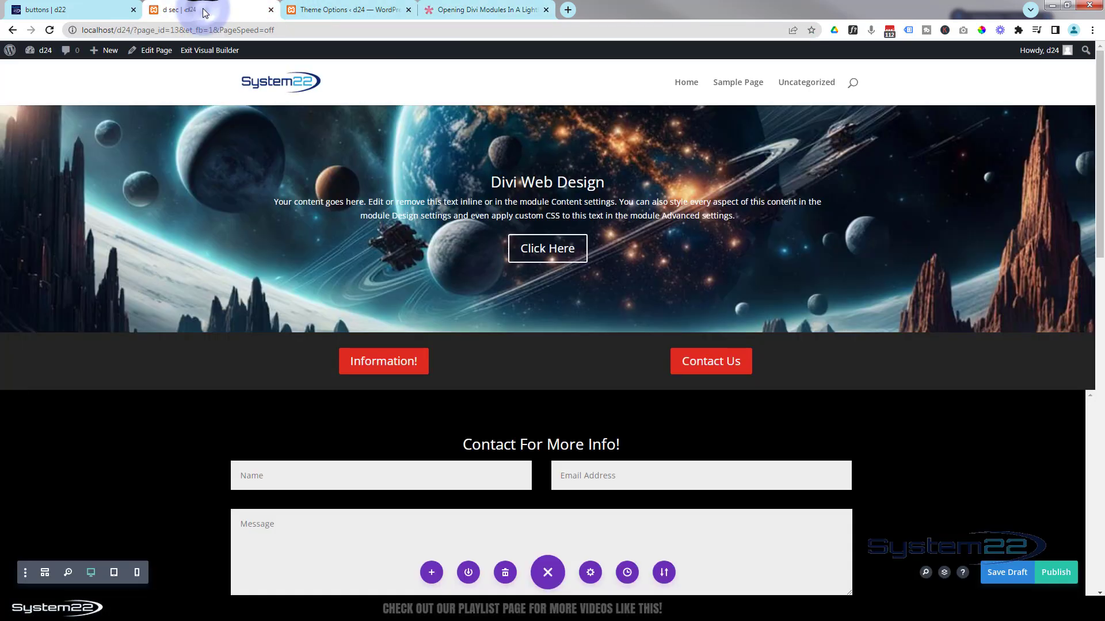
mouse_move(708, 377)
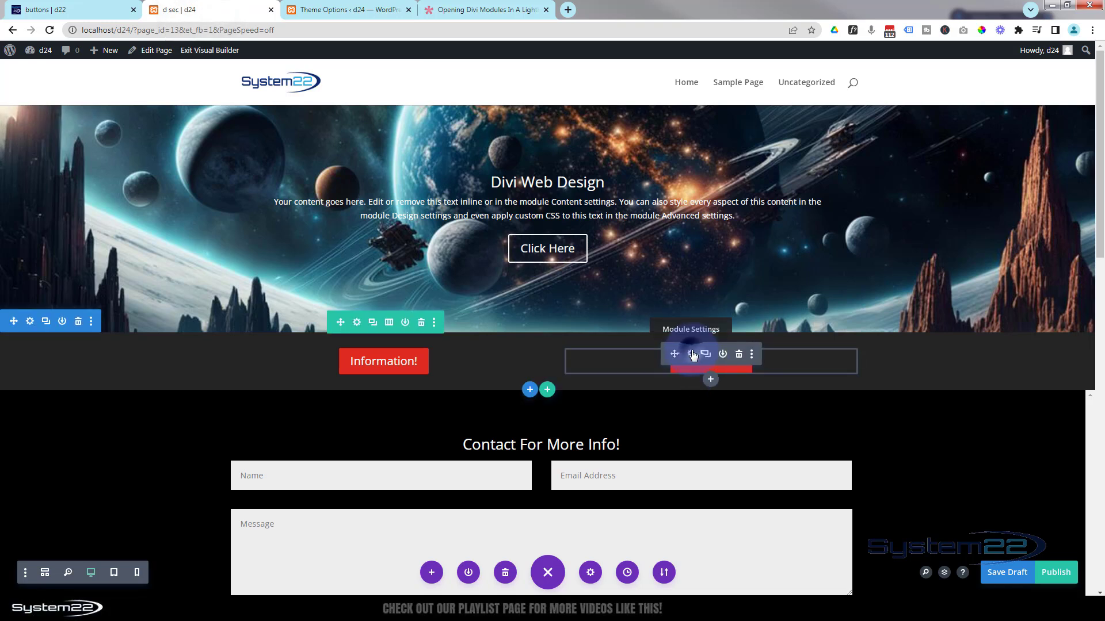
click(693, 356)
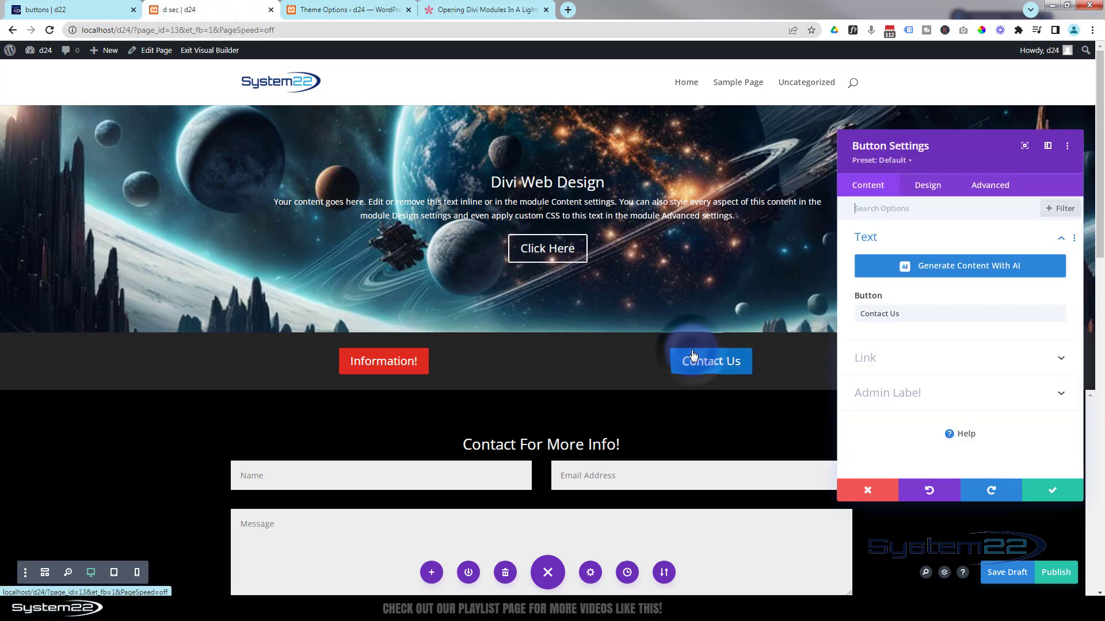
click(989, 186)
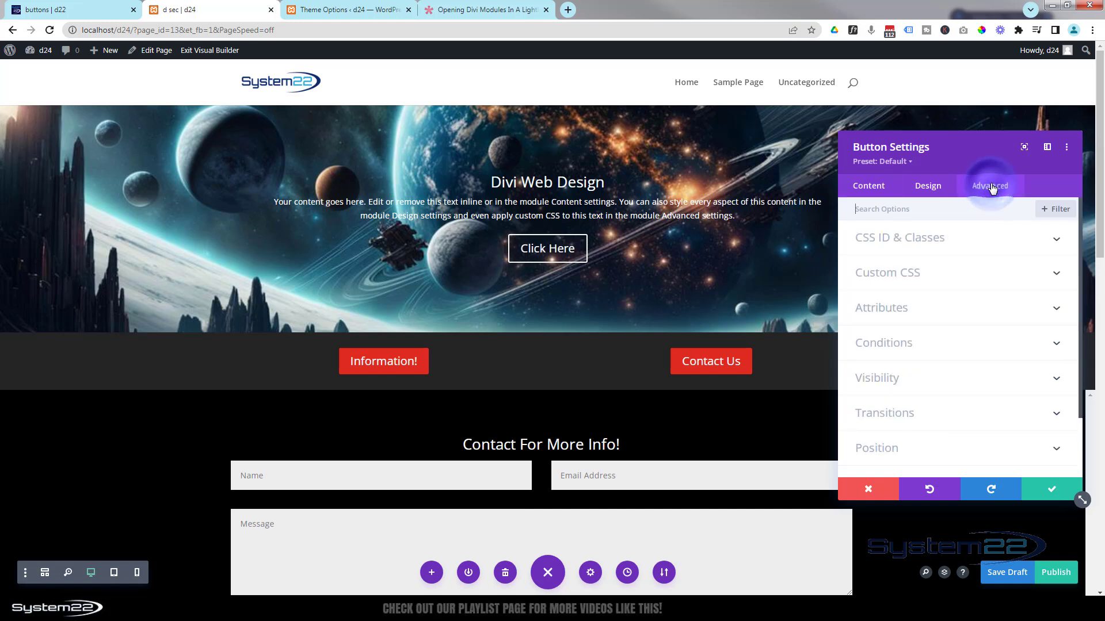
click(965, 241)
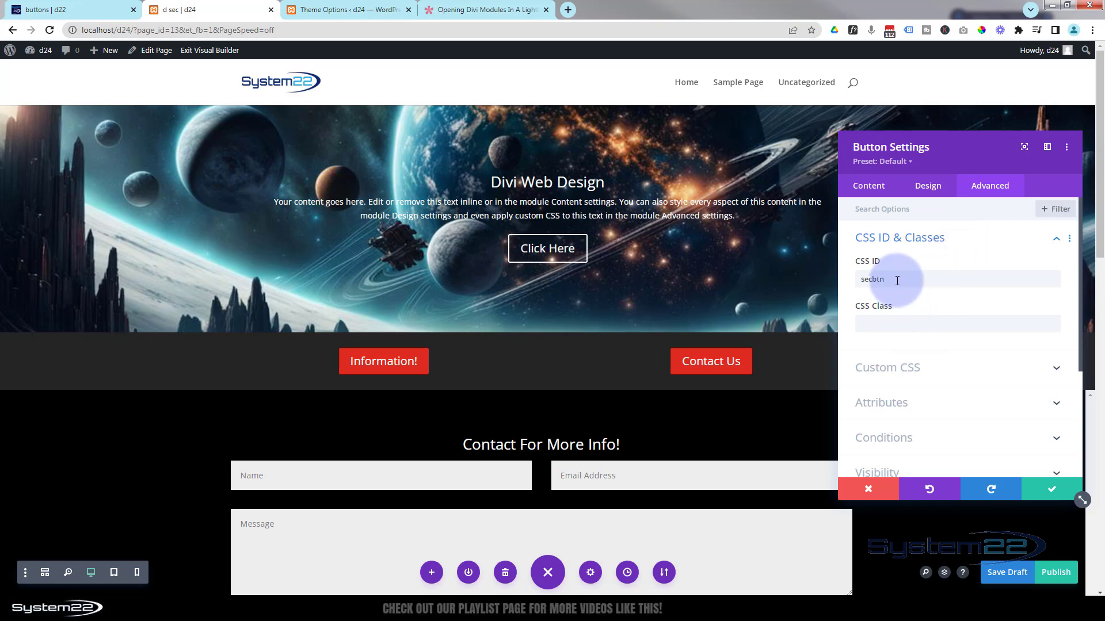
drag(897, 280, 843, 282)
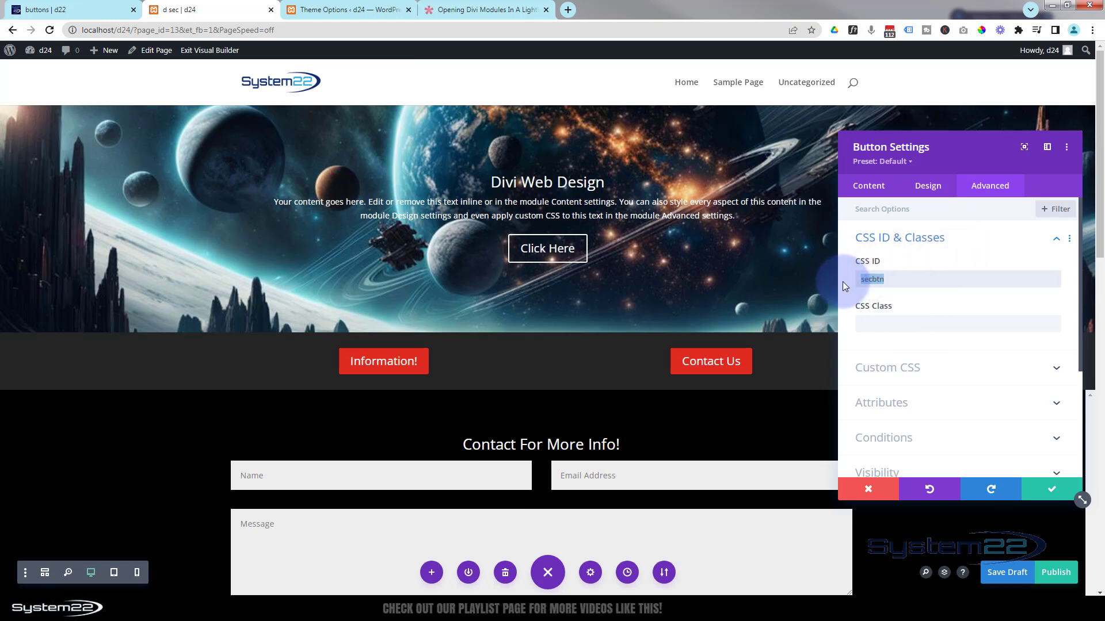
key(ctrl+x)
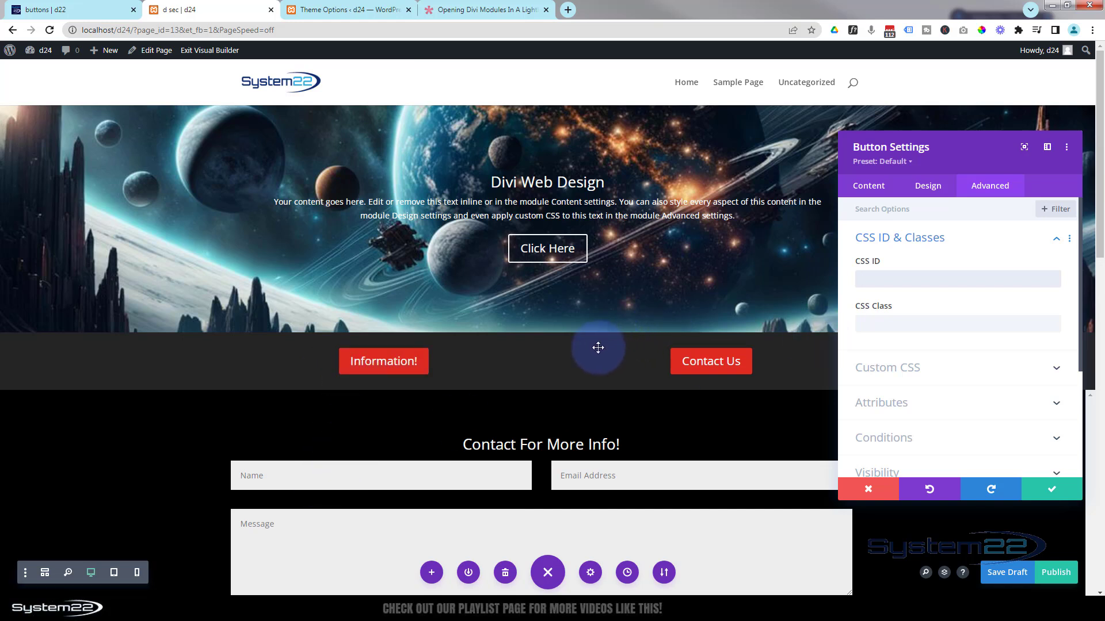
Paste et-lb-btn-1 as the button's CSS Class and save the settings.
click(879, 325)
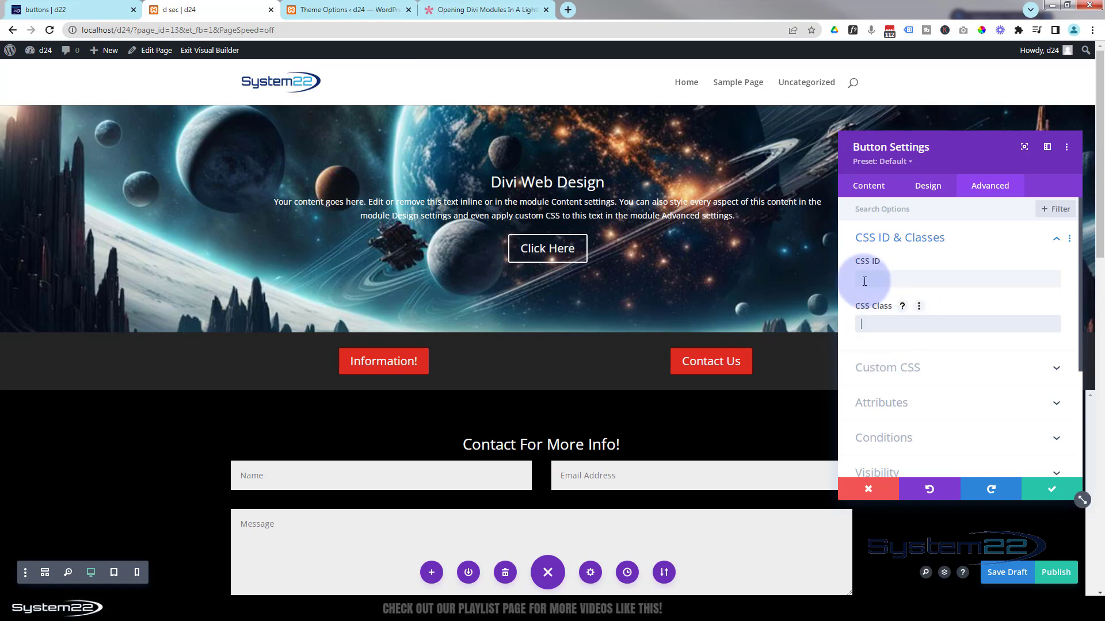
click(868, 324)
key(ctrl+v)
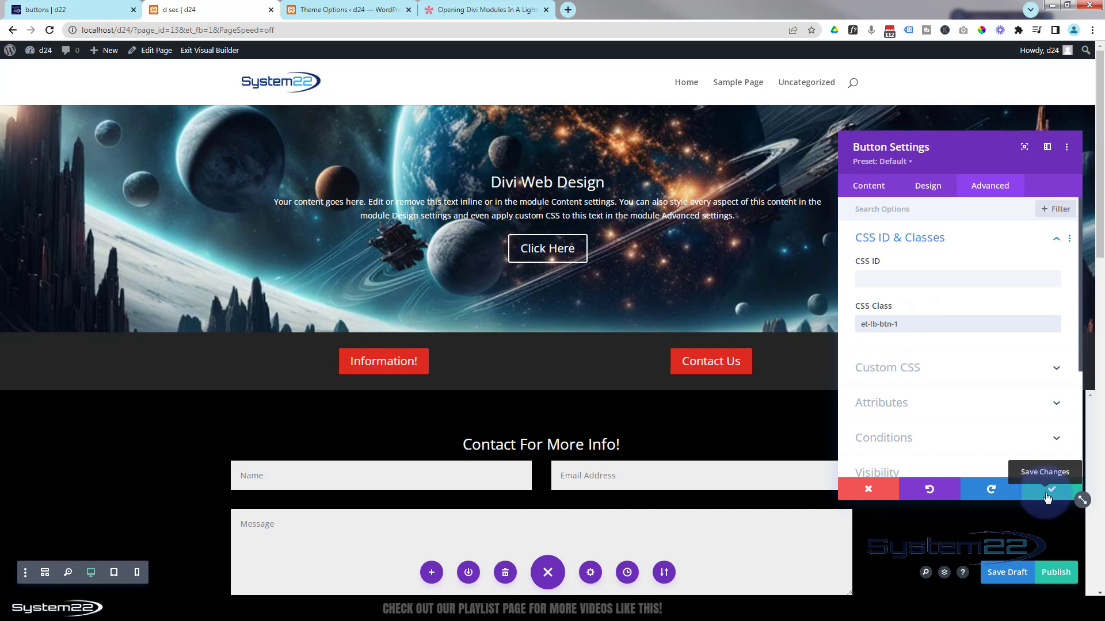
click(1047, 498)
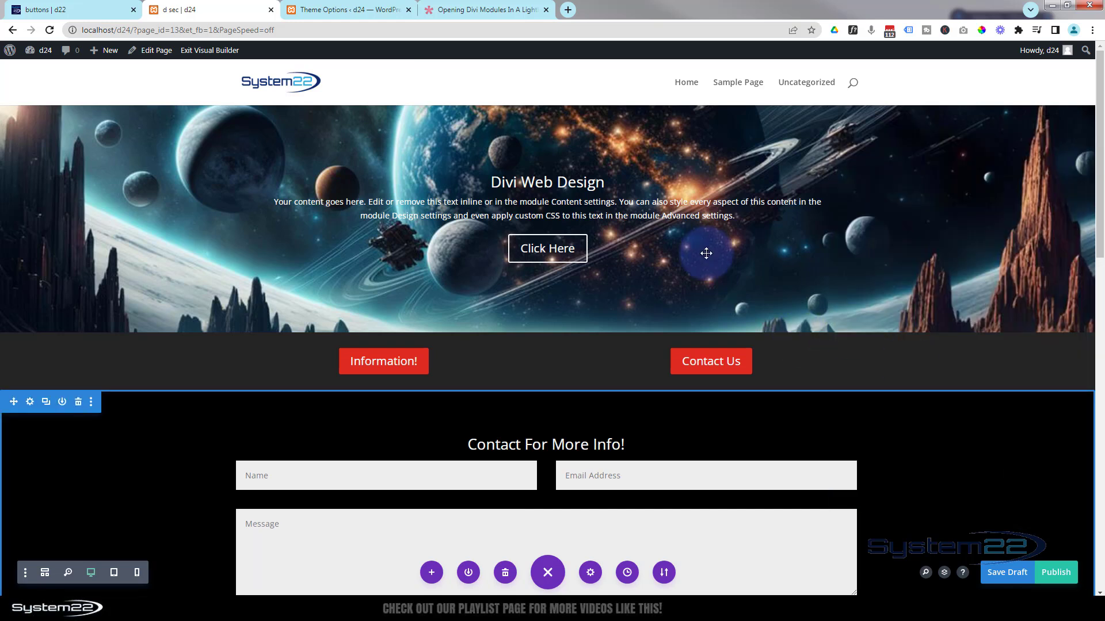
click(486, 10)
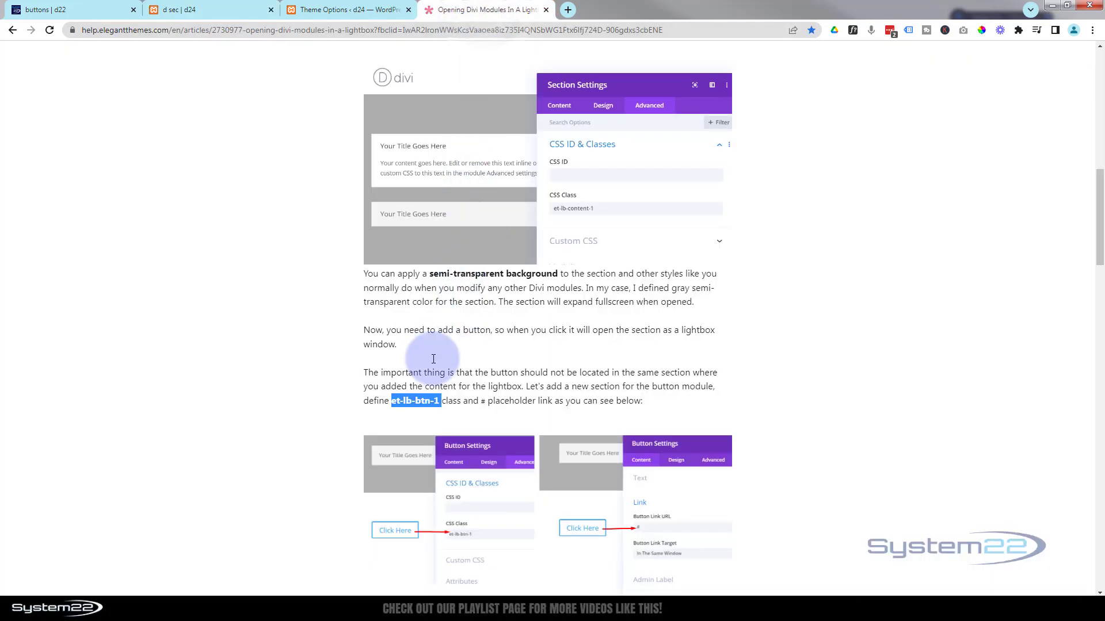
Select the section class name et-lb-content-1 in the article and copy it.
scroll(434, 394, up, 4)
scroll(434, 391, up, 1)
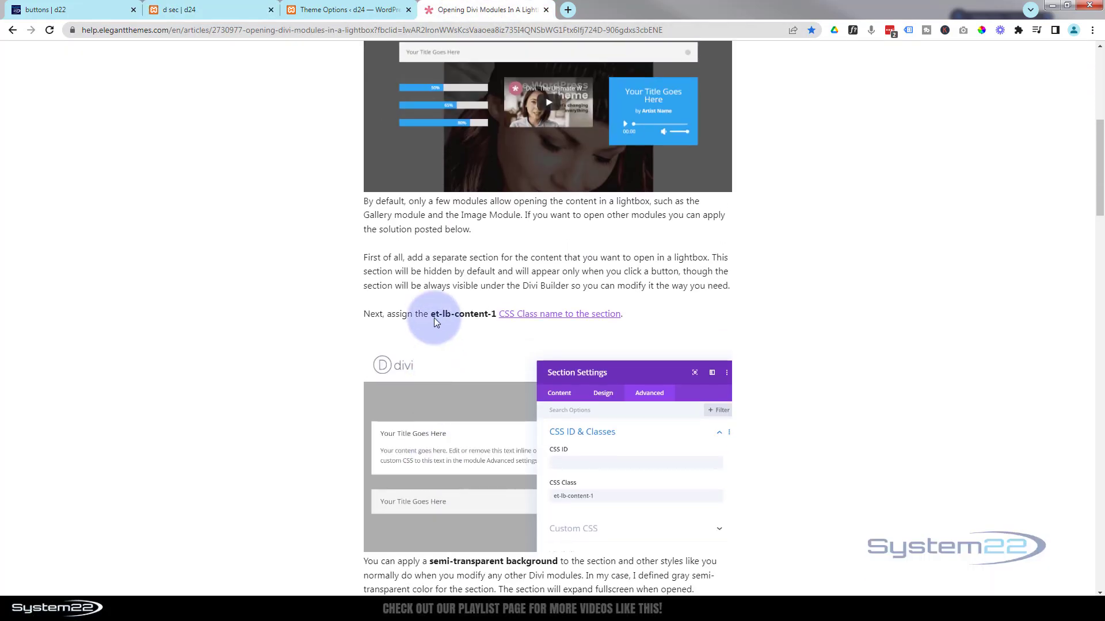
drag(432, 315, 495, 316)
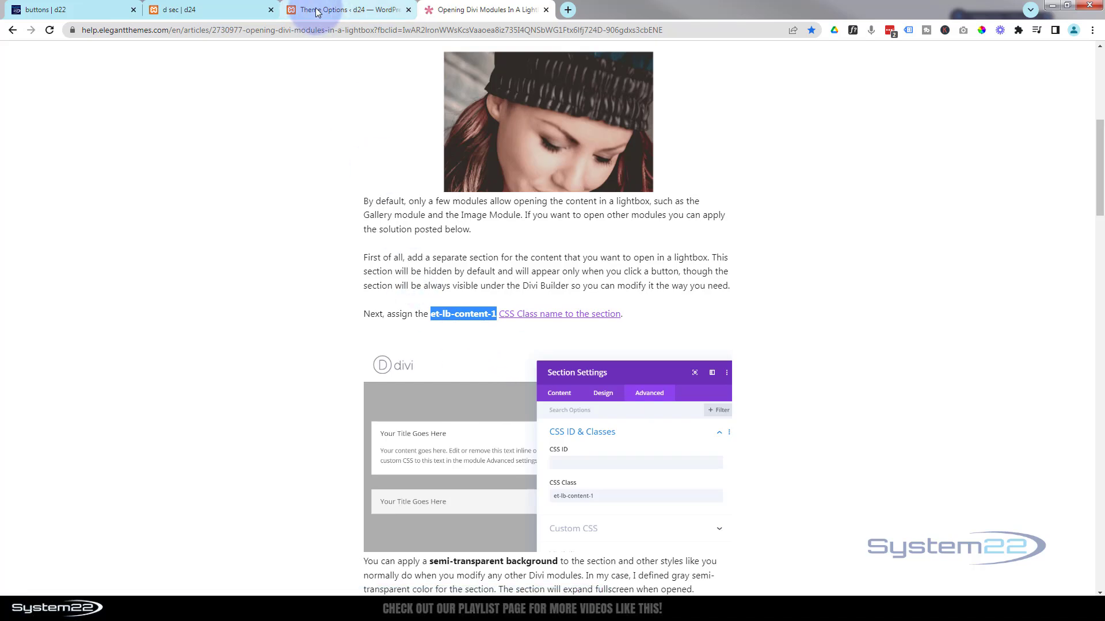
click(233, 10)
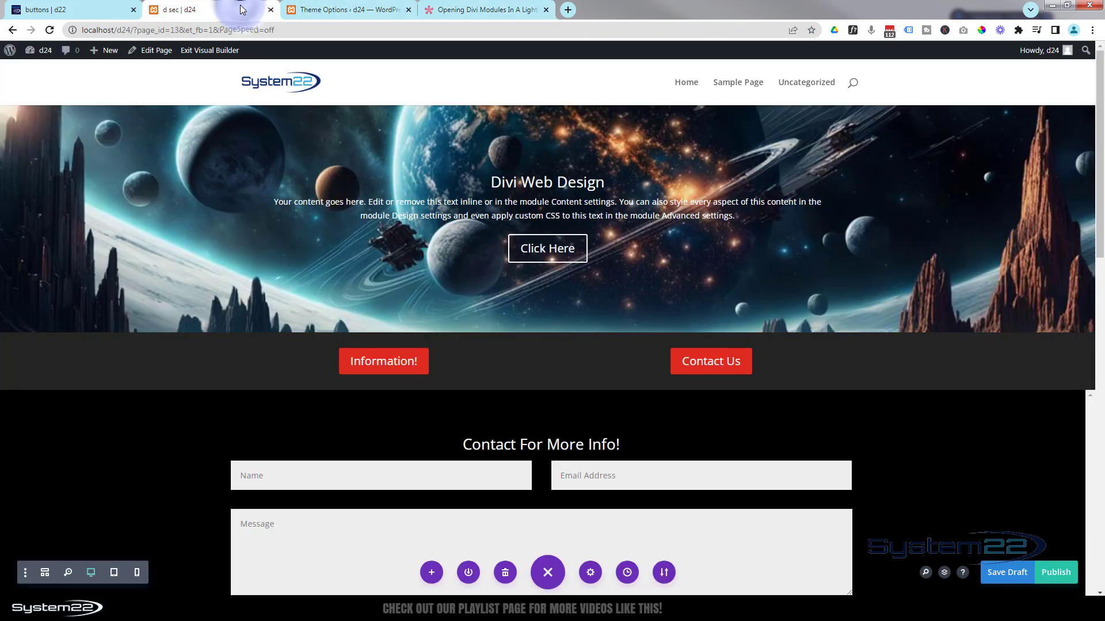
Give the contact-form section CSS class et-lb-content-1, save, and exit the Visual Builder.
scroll(486, 356, down, 2)
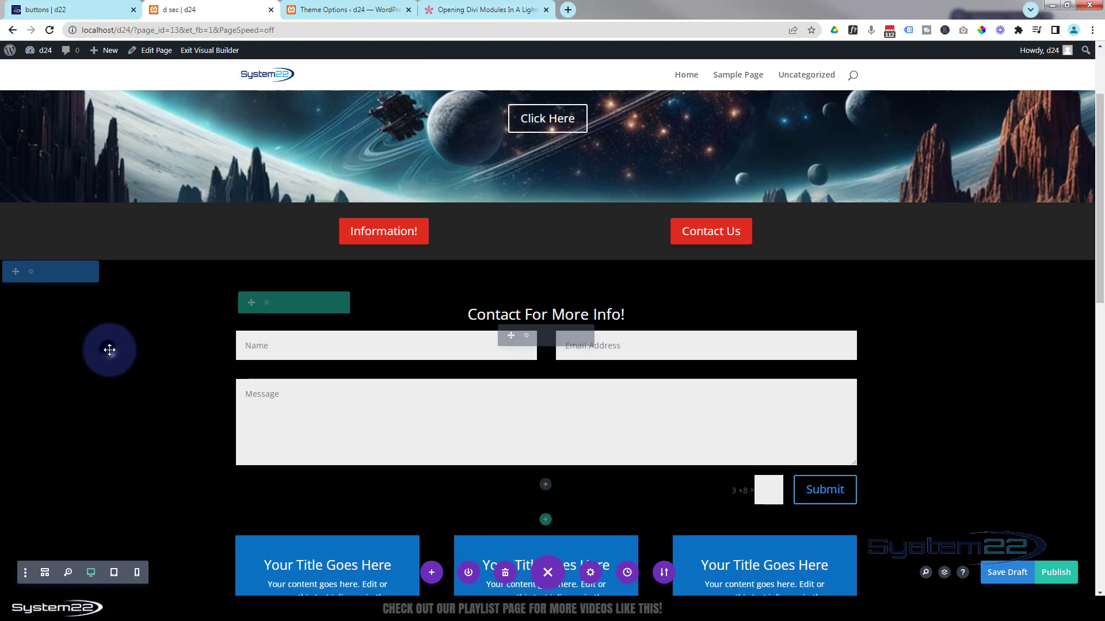
click(31, 273)
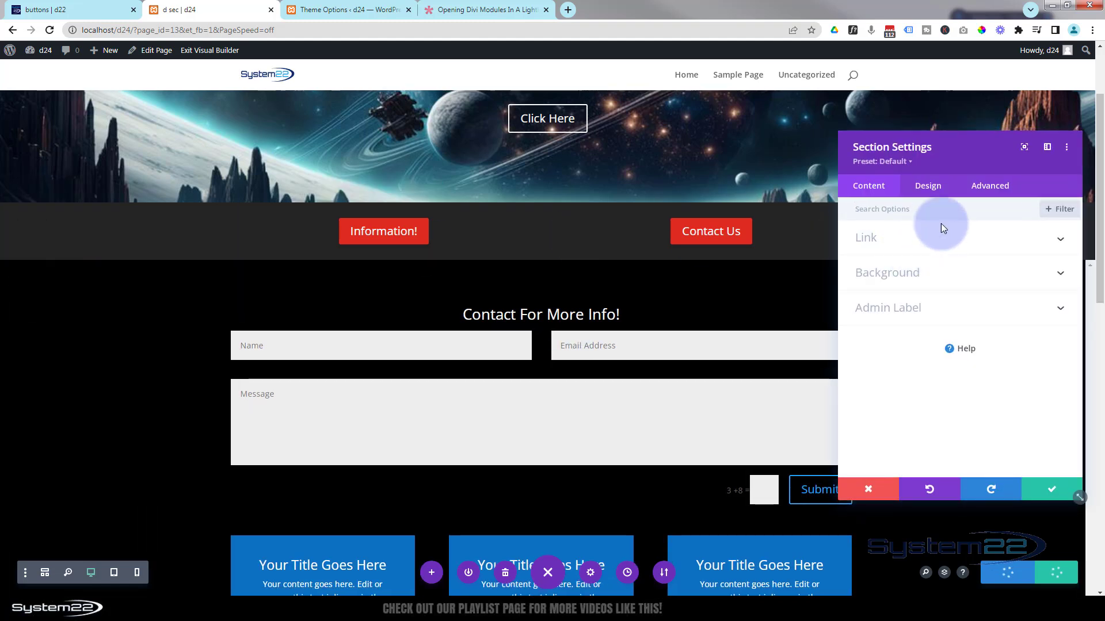
click(989, 189)
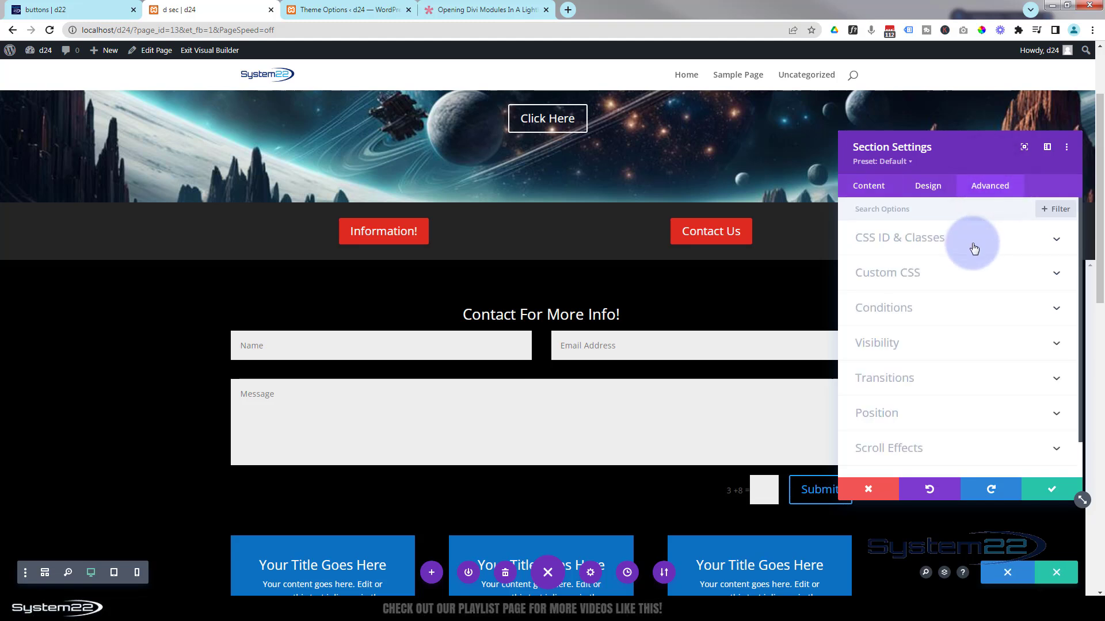
click(974, 248)
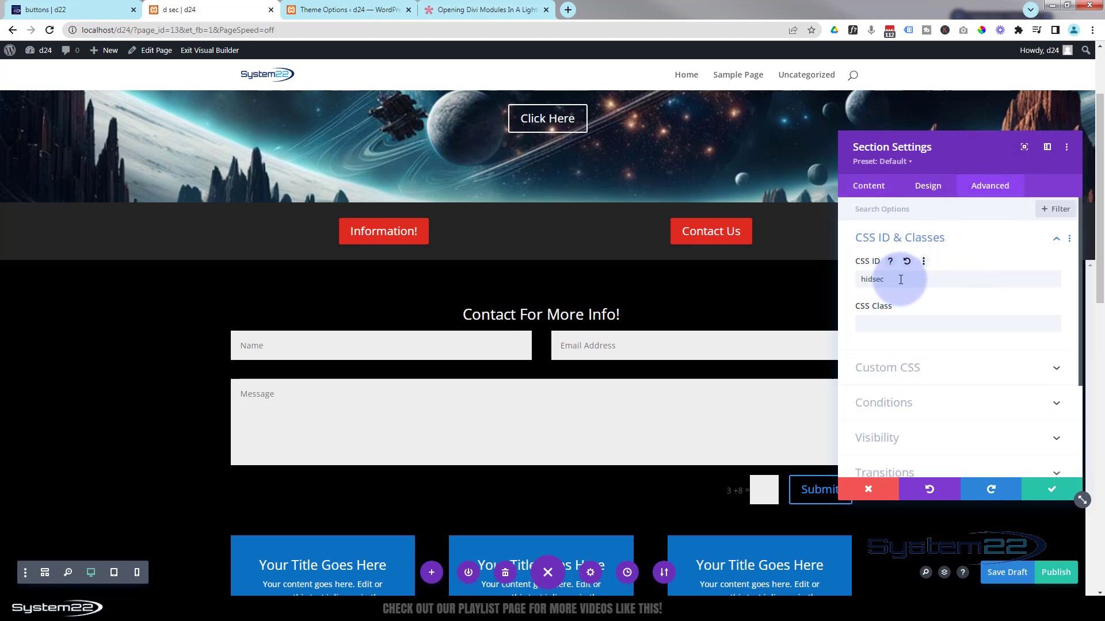
click(867, 326)
text(et-lb-content-1)
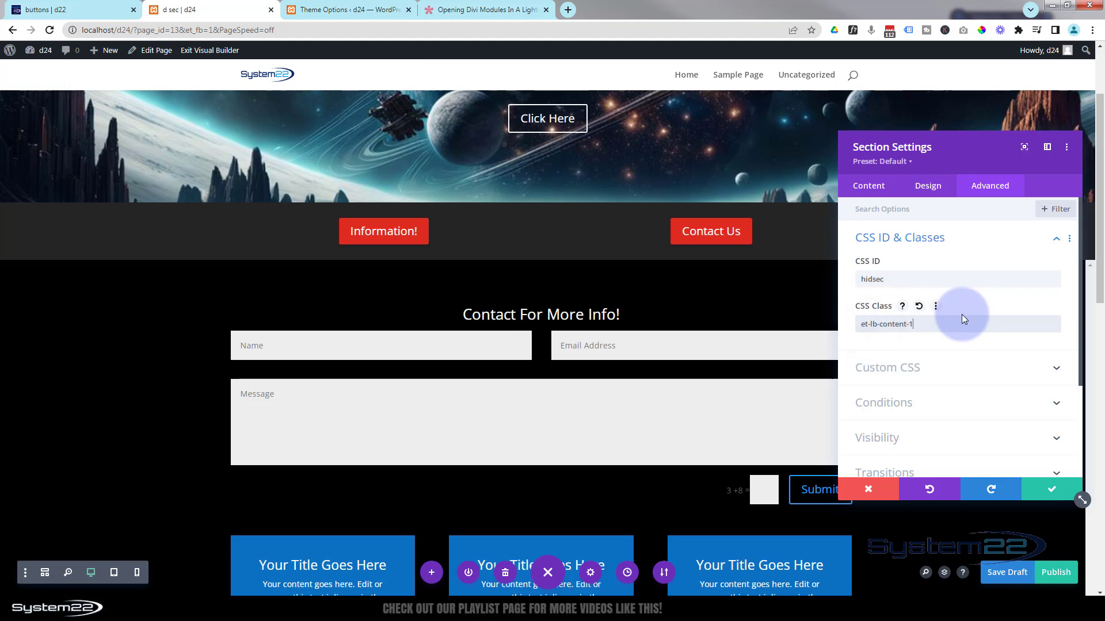
click(1048, 492)
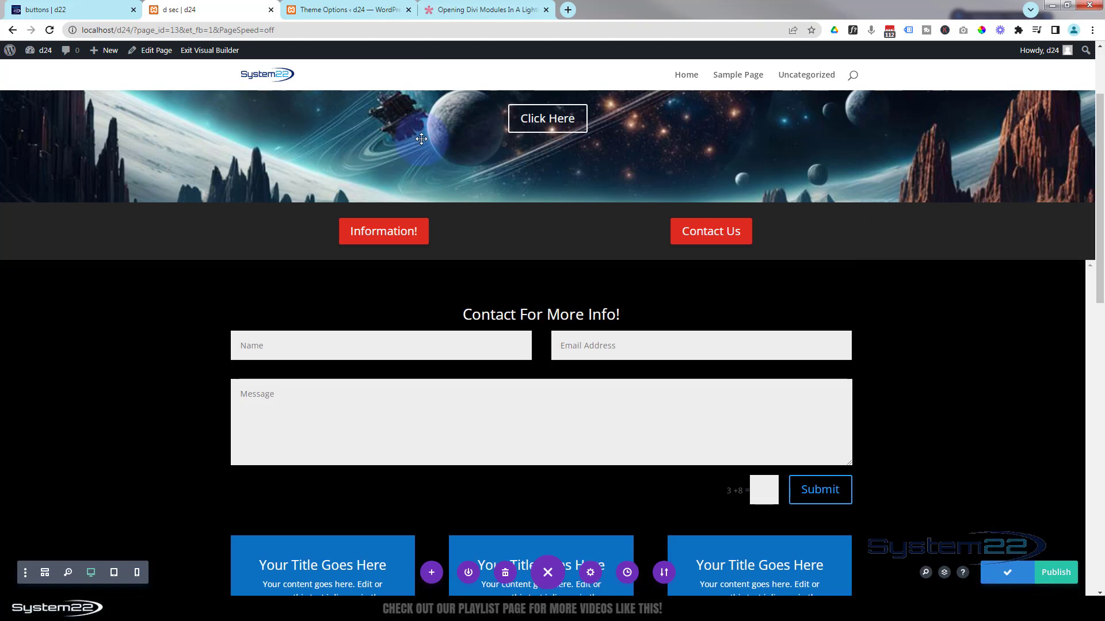
click(222, 53)
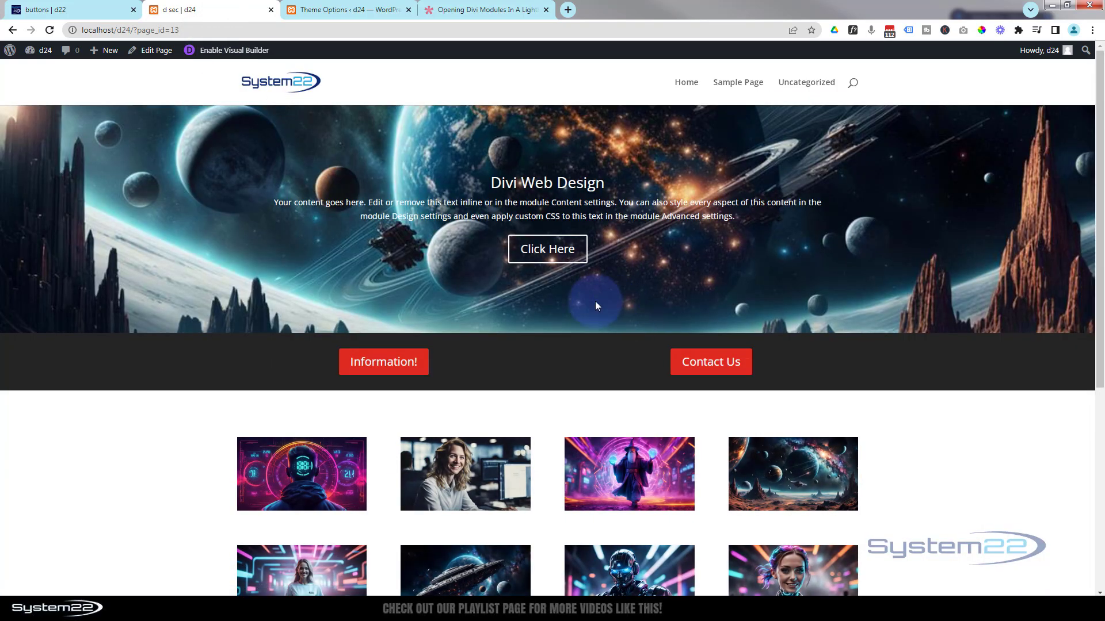
On desktop, open the contact-form lightbox from Contact Us and close it.
scroll(1006, 477, down, 5)
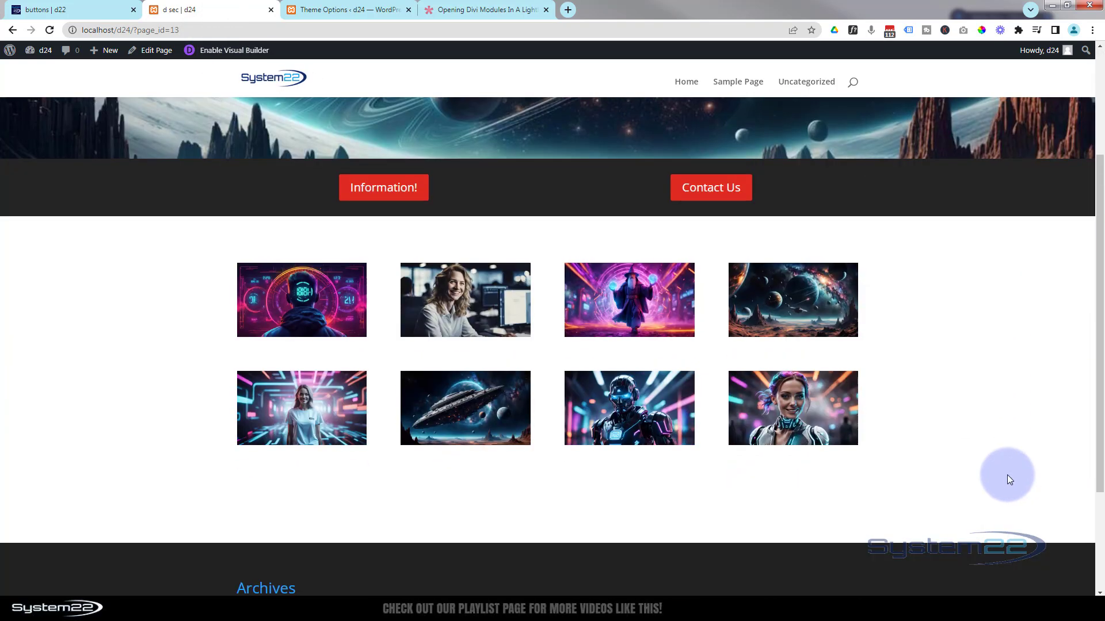
scroll(1006, 475, up, 6)
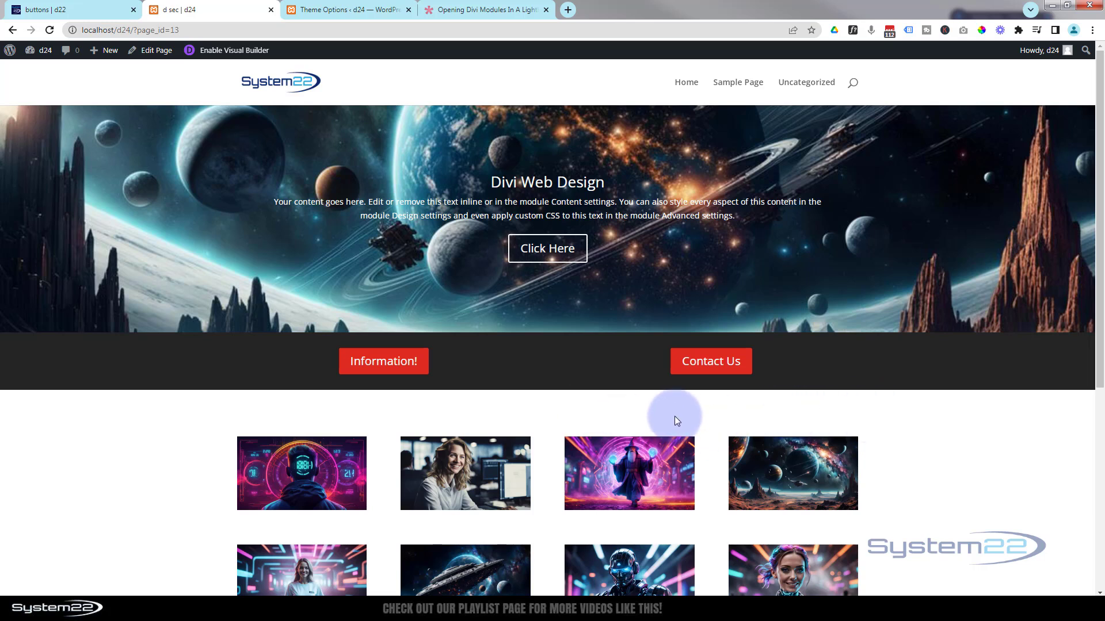
click(709, 362)
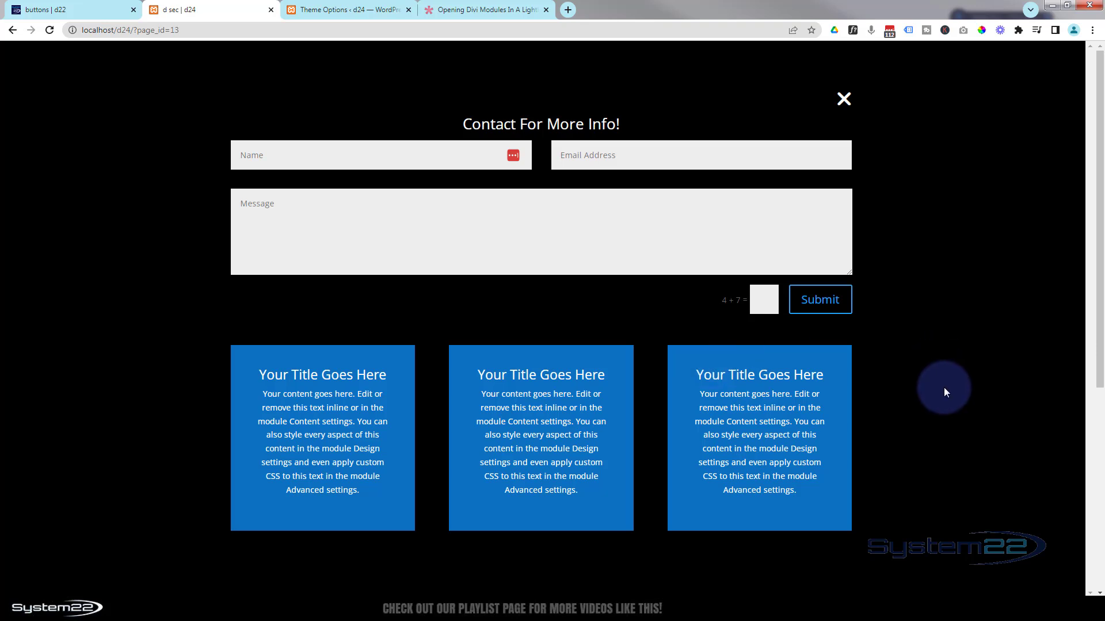
scroll(941, 388, down, 3)
scroll(941, 387, up, 3)
scroll(945, 385, down, 5)
scroll(945, 385, up, 2)
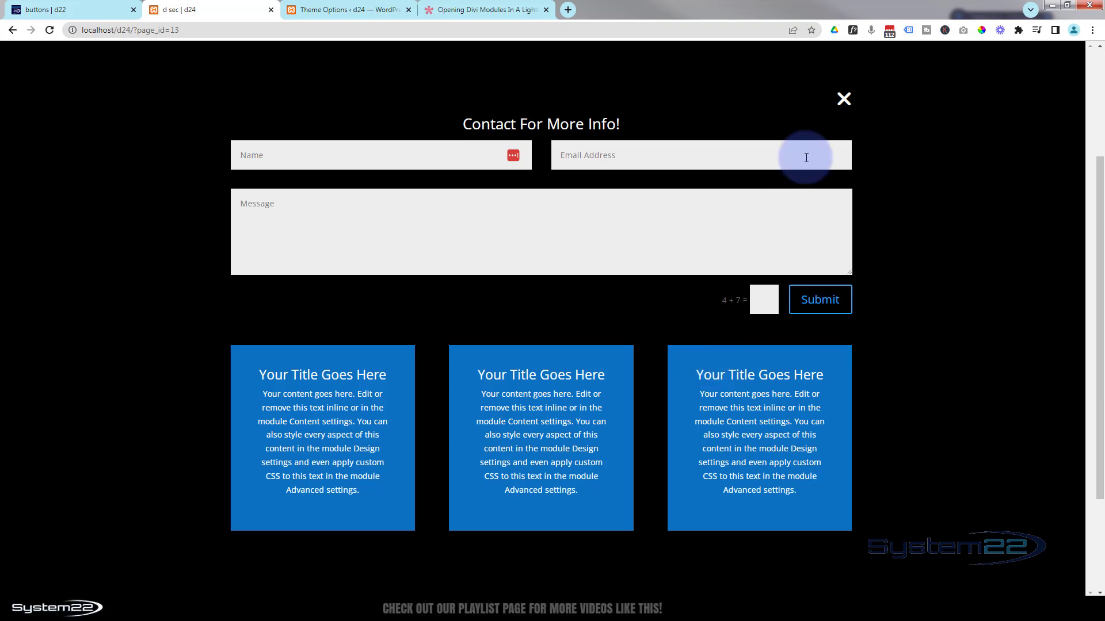
click(844, 99)
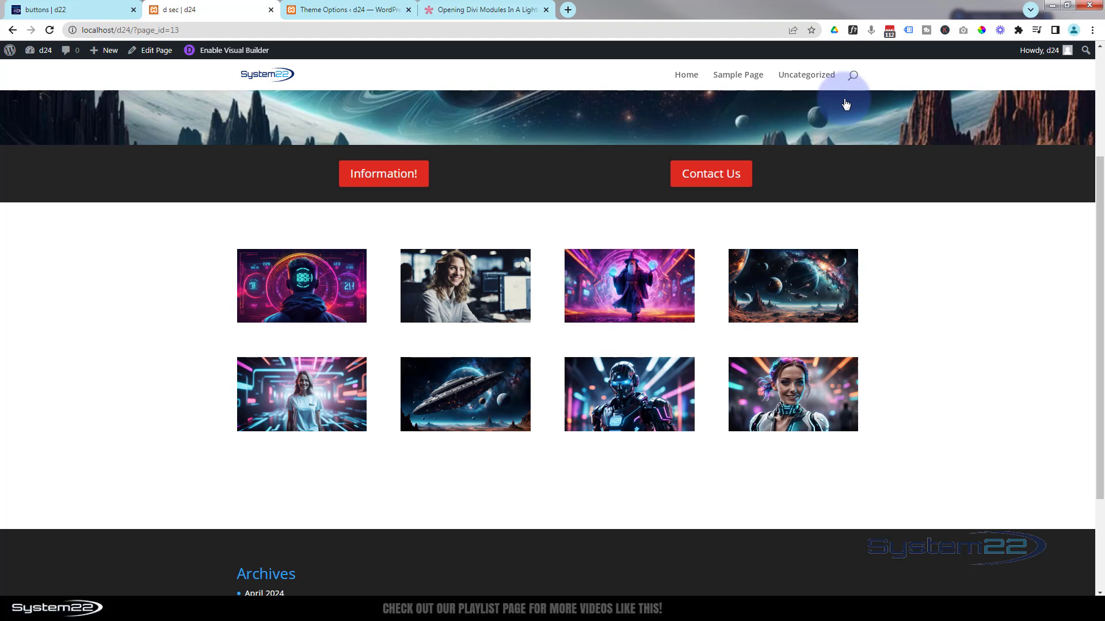
In DevTools device emulation, test opening and closing the lightbox on iPad Air.
key(F12)
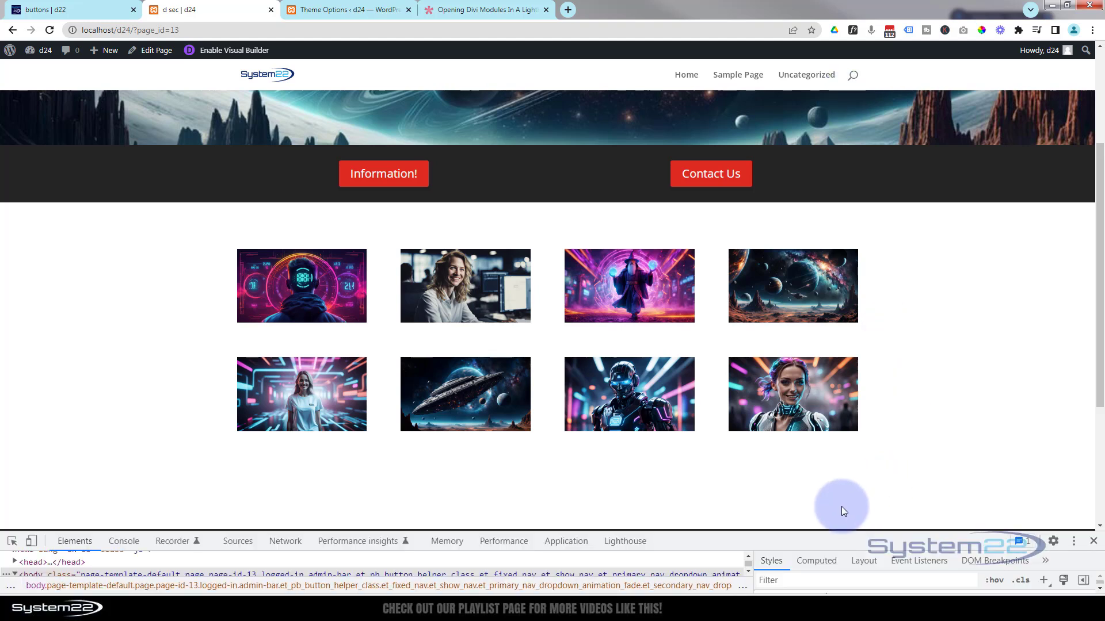
click(32, 543)
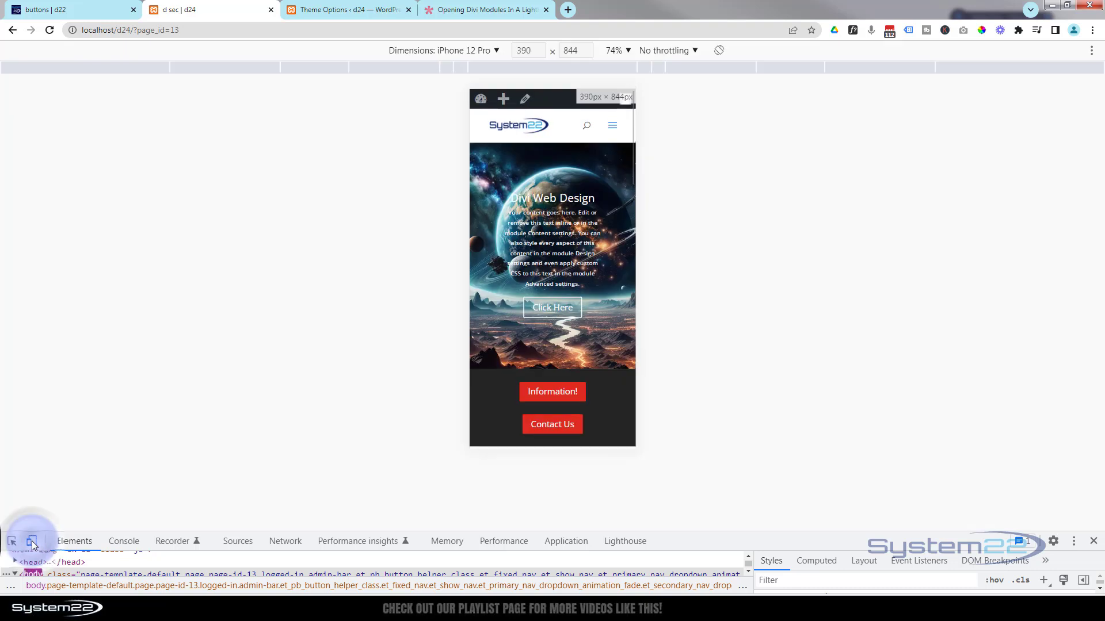
click(448, 53)
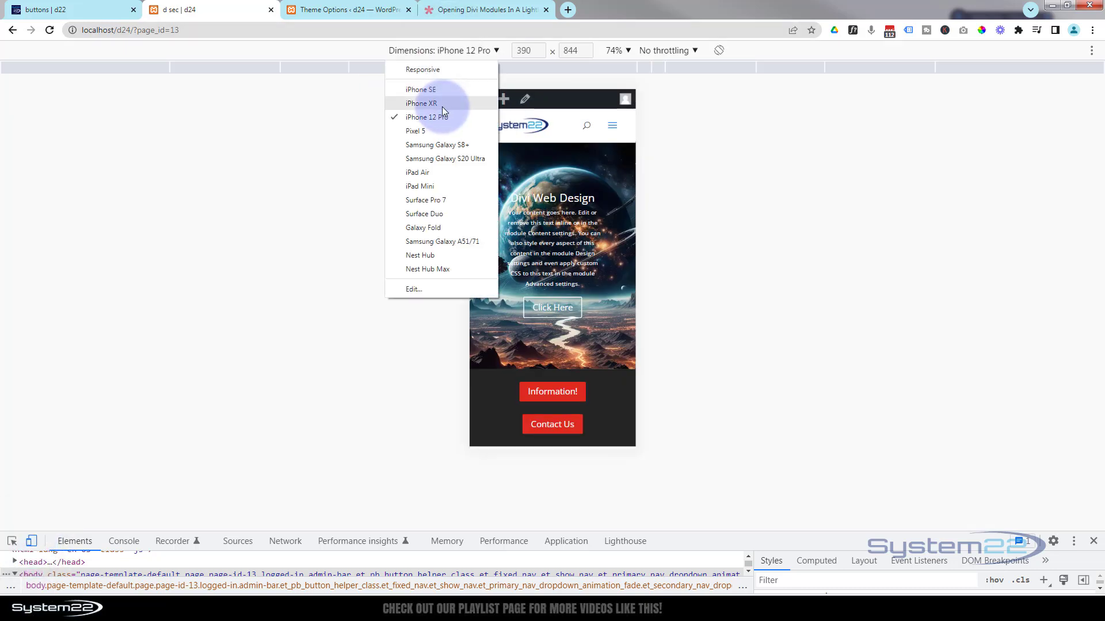
click(433, 173)
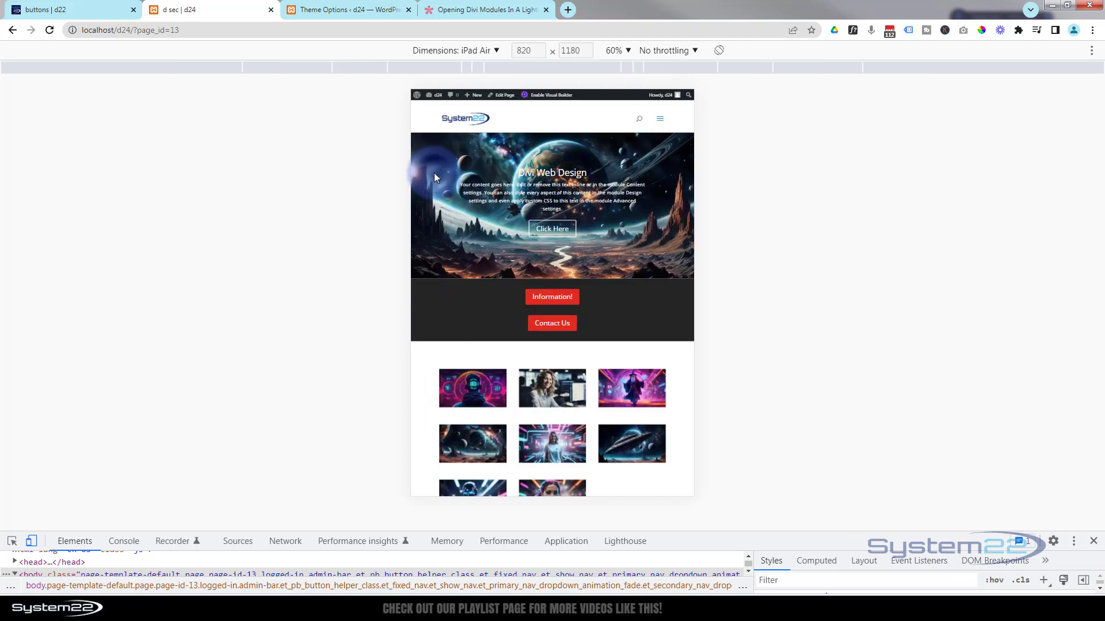
click(552, 324)
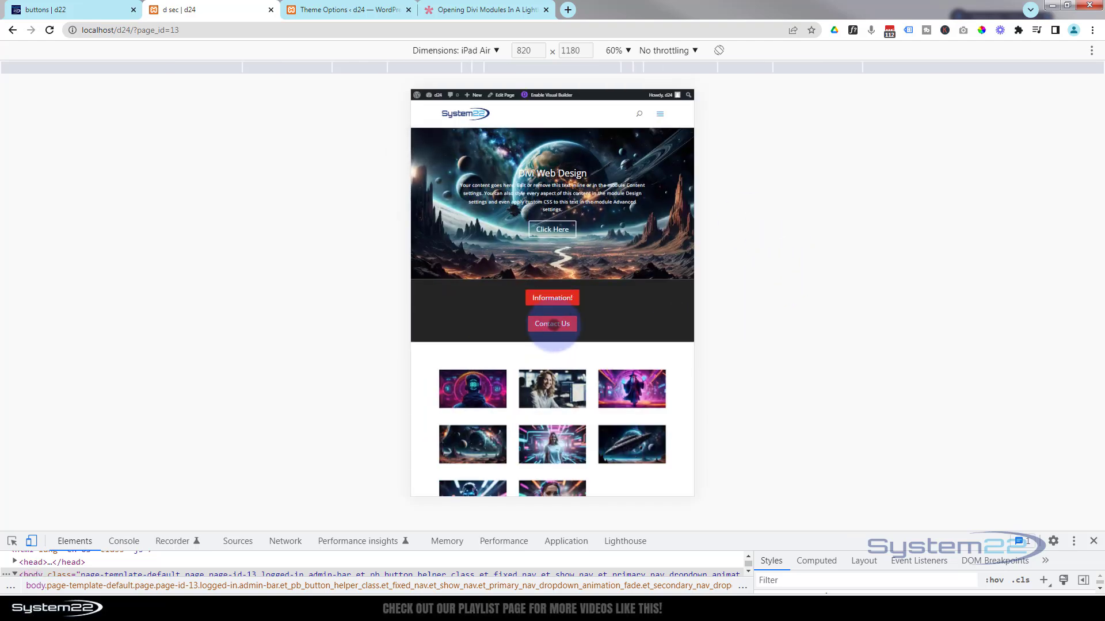
click(552, 324)
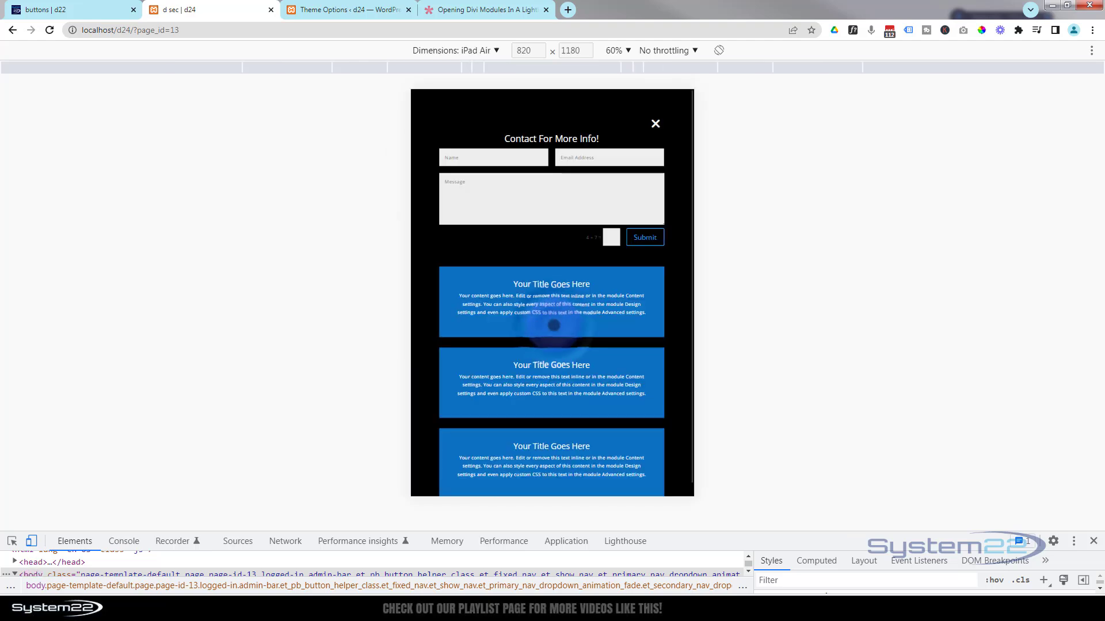
scroll(556, 309, down, 1)
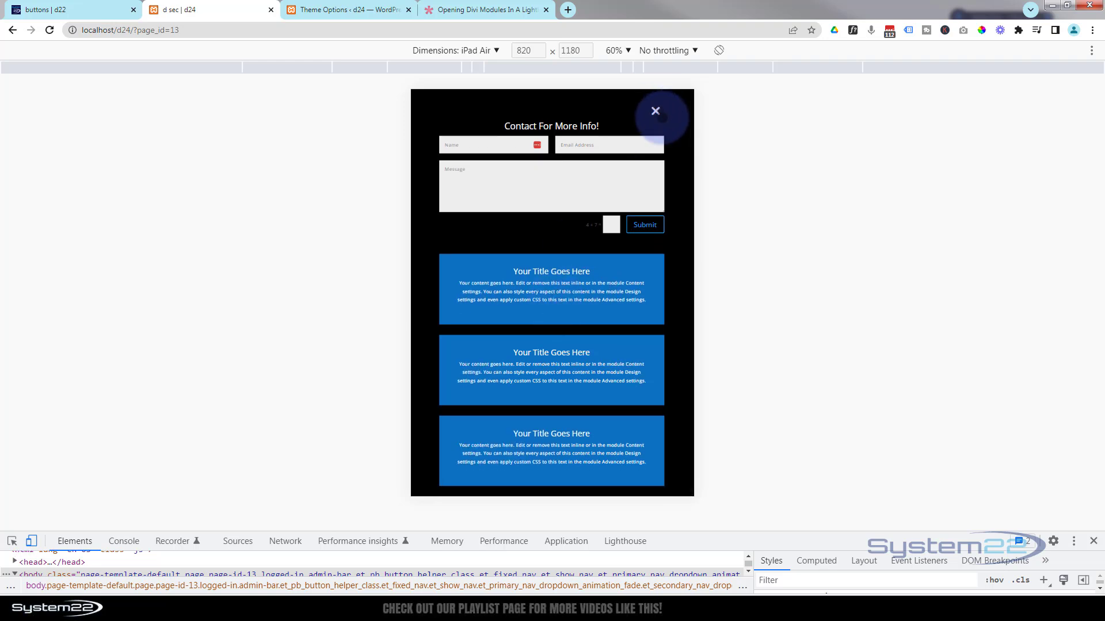
click(658, 115)
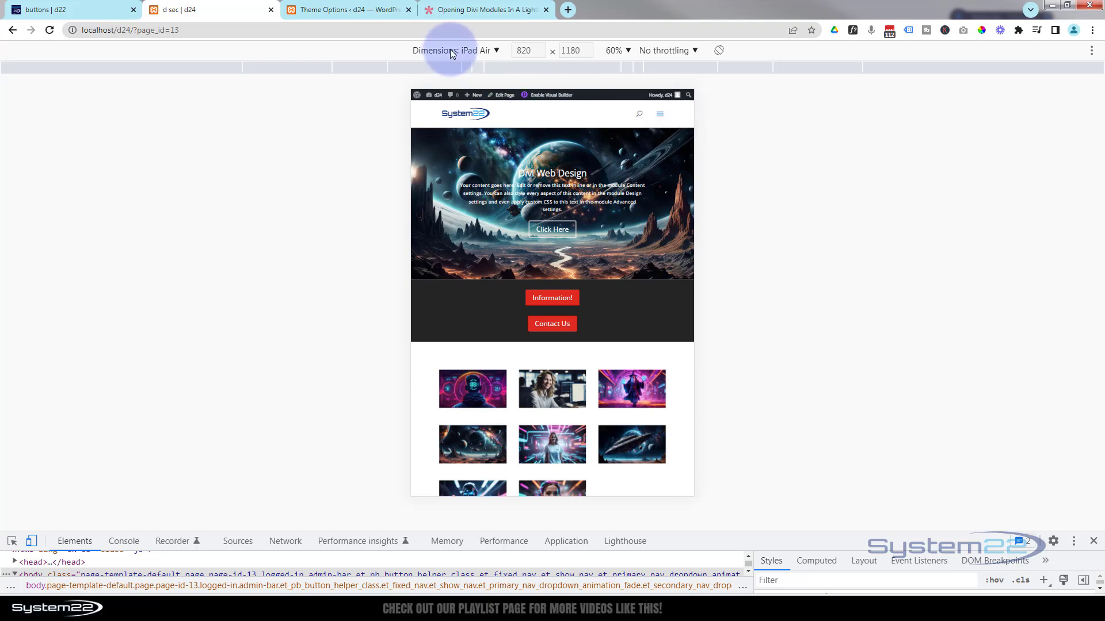
Switch the device preview to iPhone 12 Pro at 100% zoom.
click(455, 52)
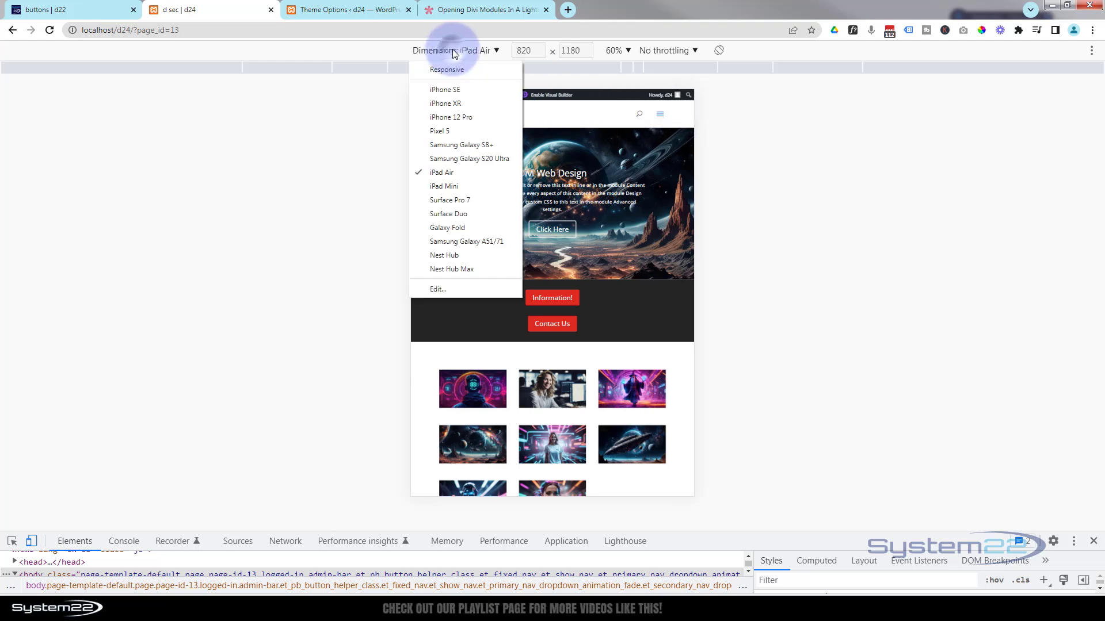
click(456, 117)
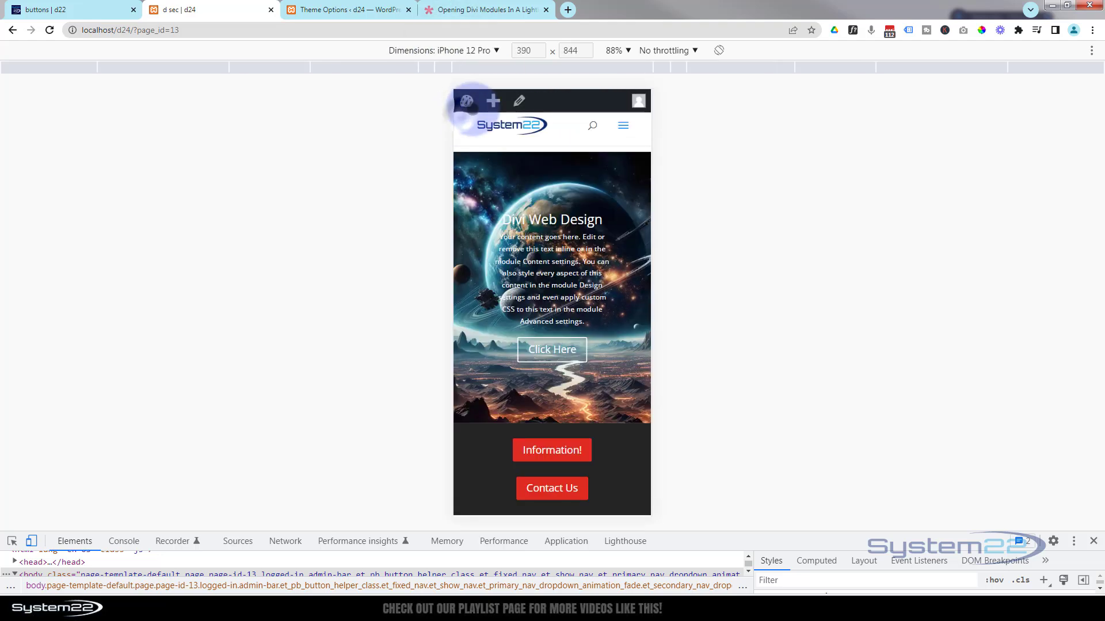
click(628, 50)
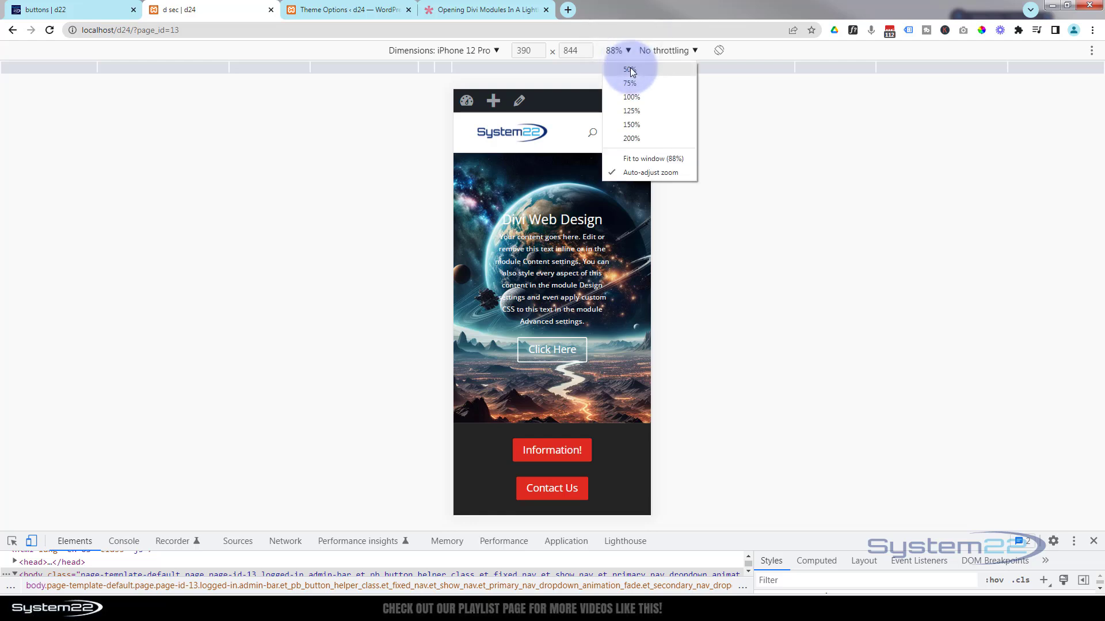
click(631, 98)
scroll(569, 254, down, 5)
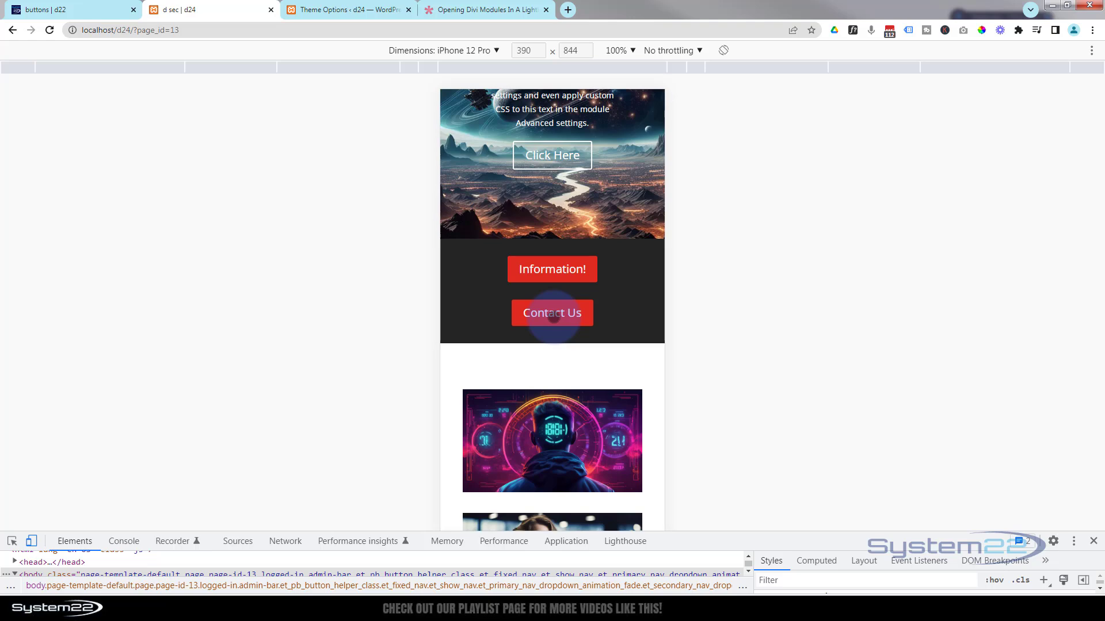
Open and close the lightbox on iPhone 12 Pro, then close DevTools.
click(553, 315)
scroll(537, 257, down, 1)
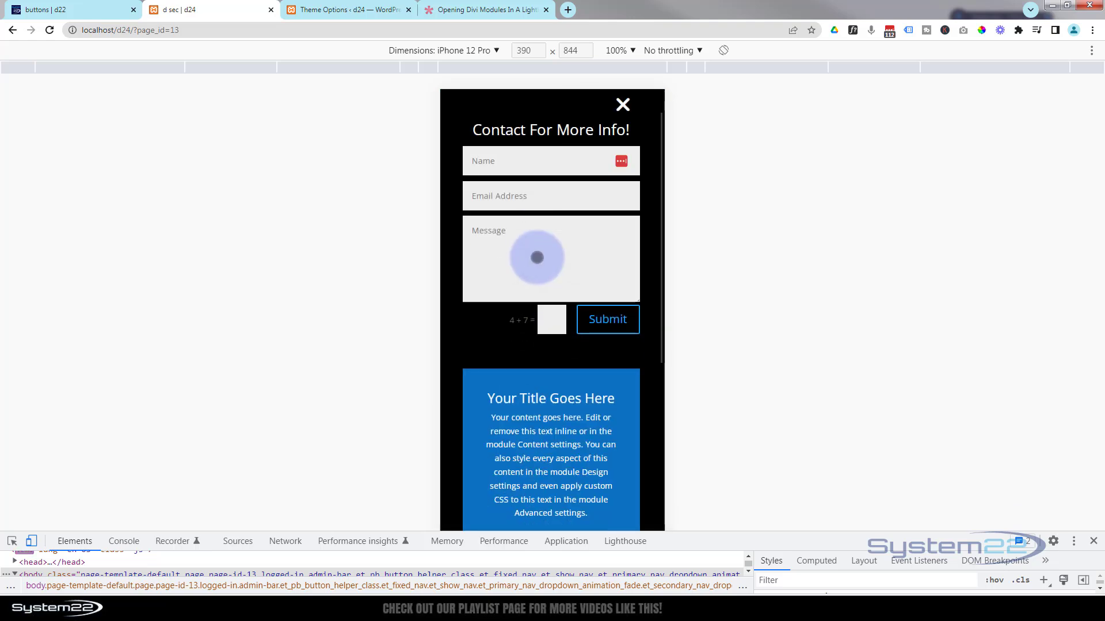
scroll(537, 257, down, 7)
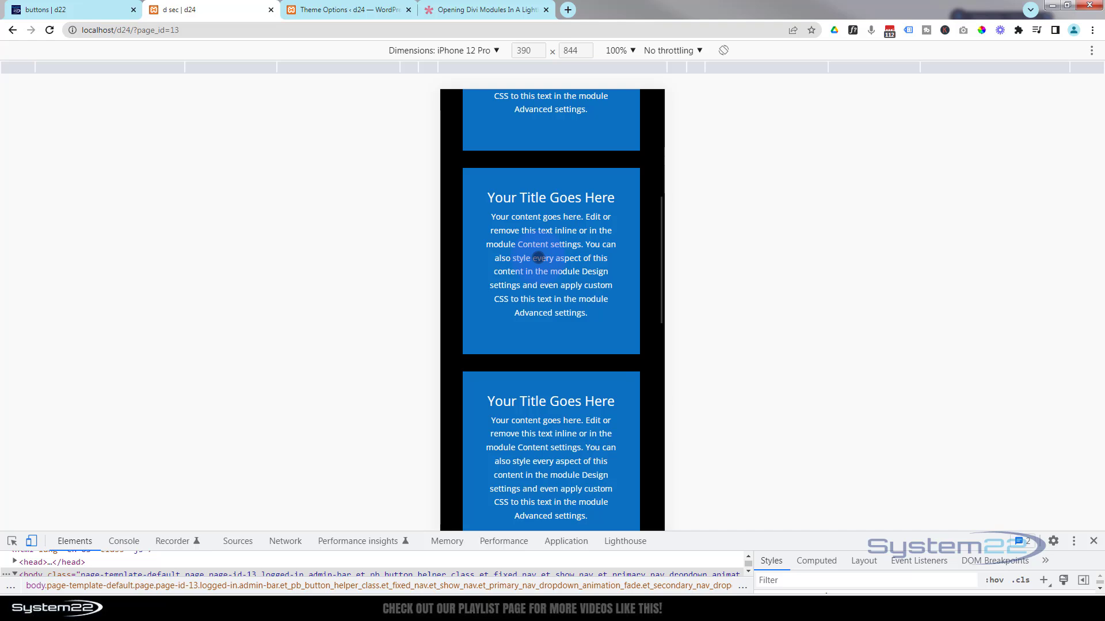
scroll(537, 258, up, 7)
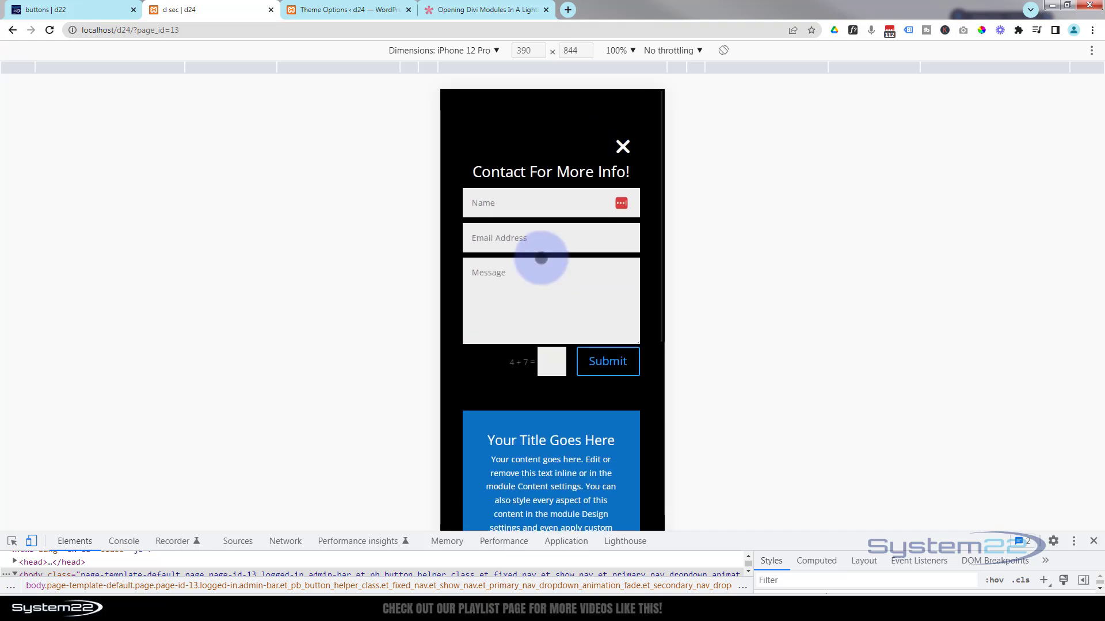
scroll(541, 259, down, 8)
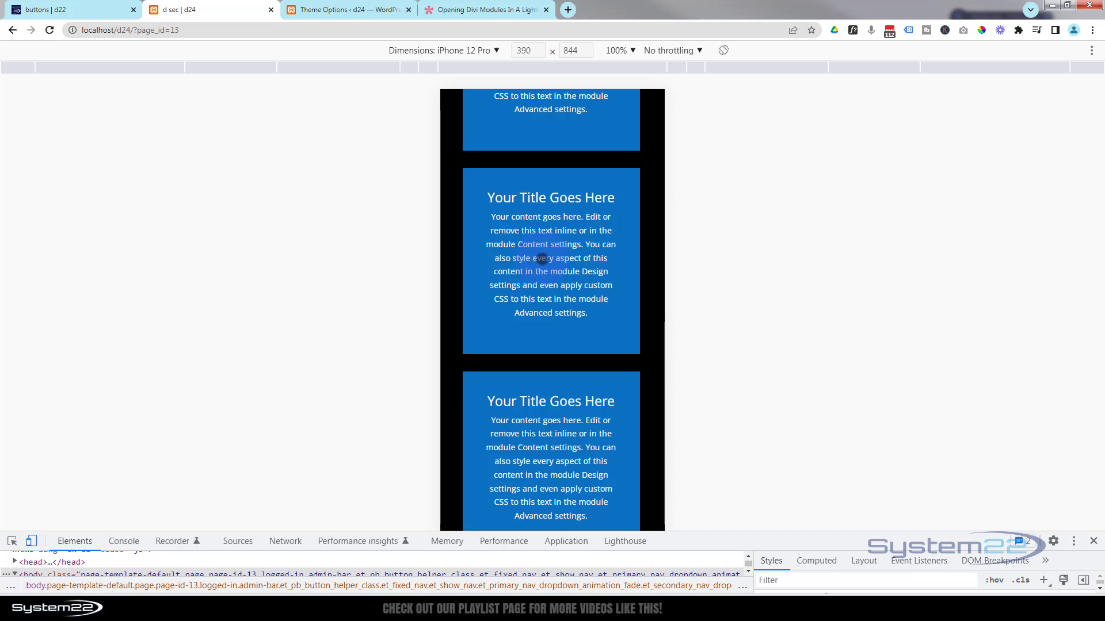
scroll(542, 259, up, 5)
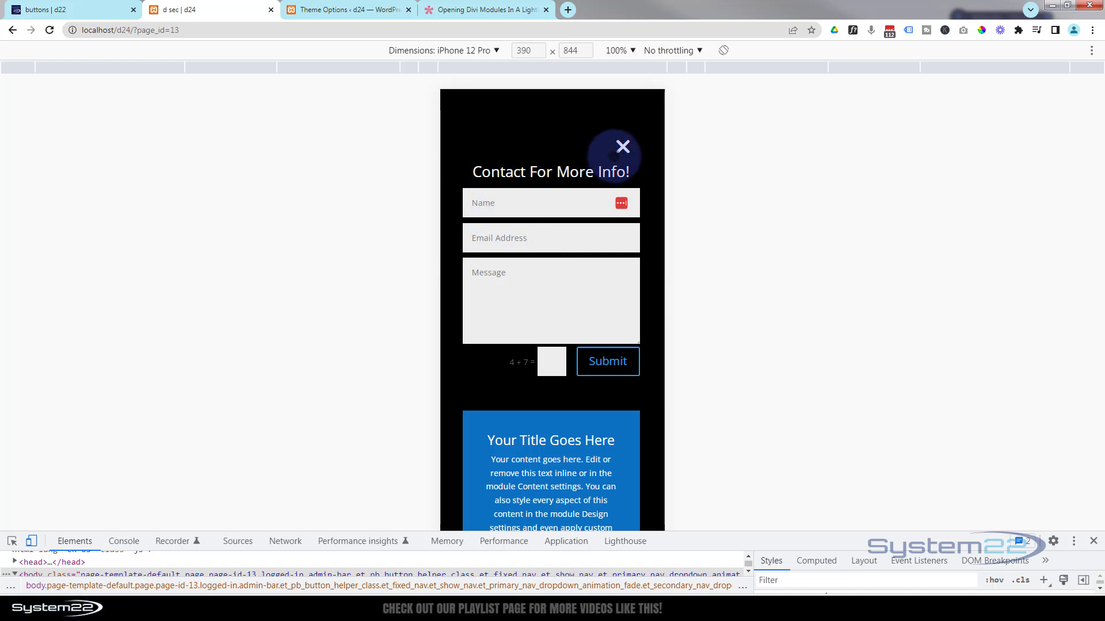
click(623, 146)
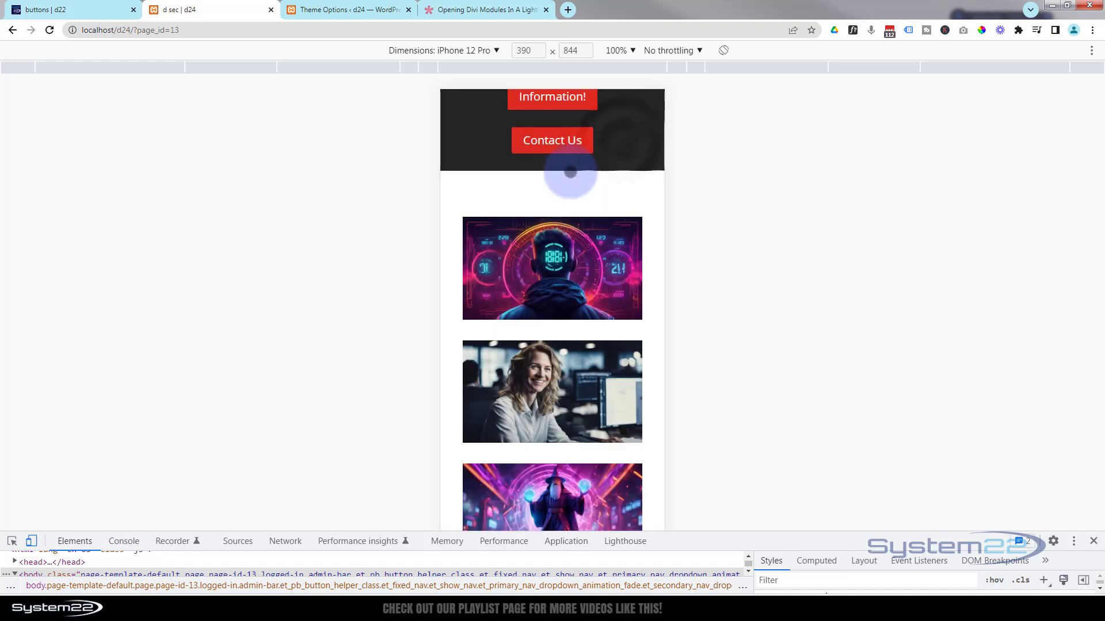
scroll(518, 222, up, 3)
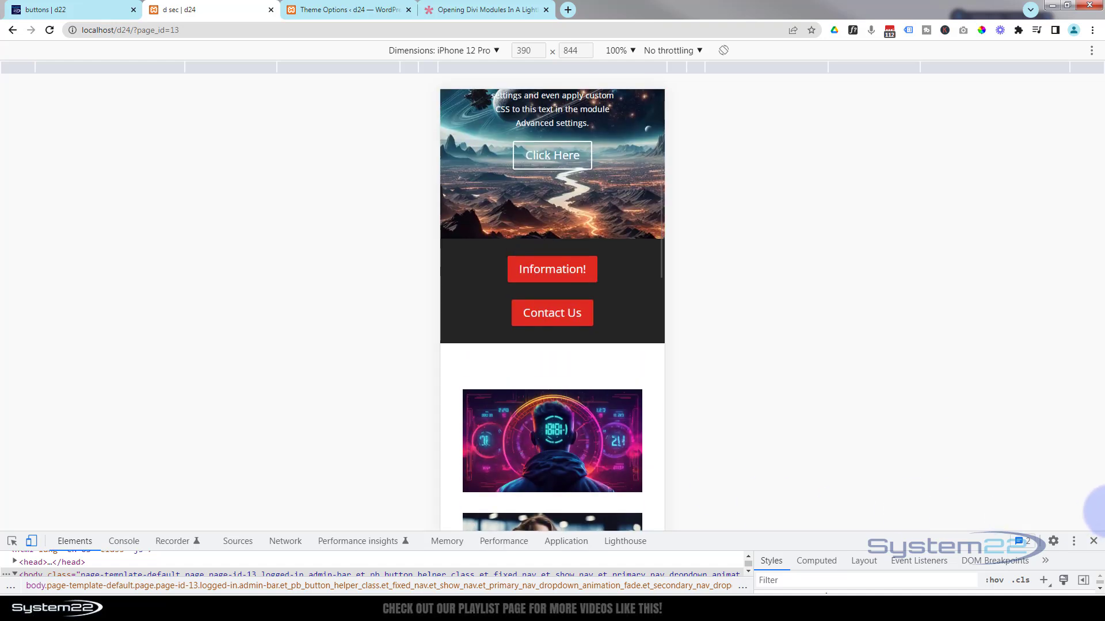
click(1093, 540)
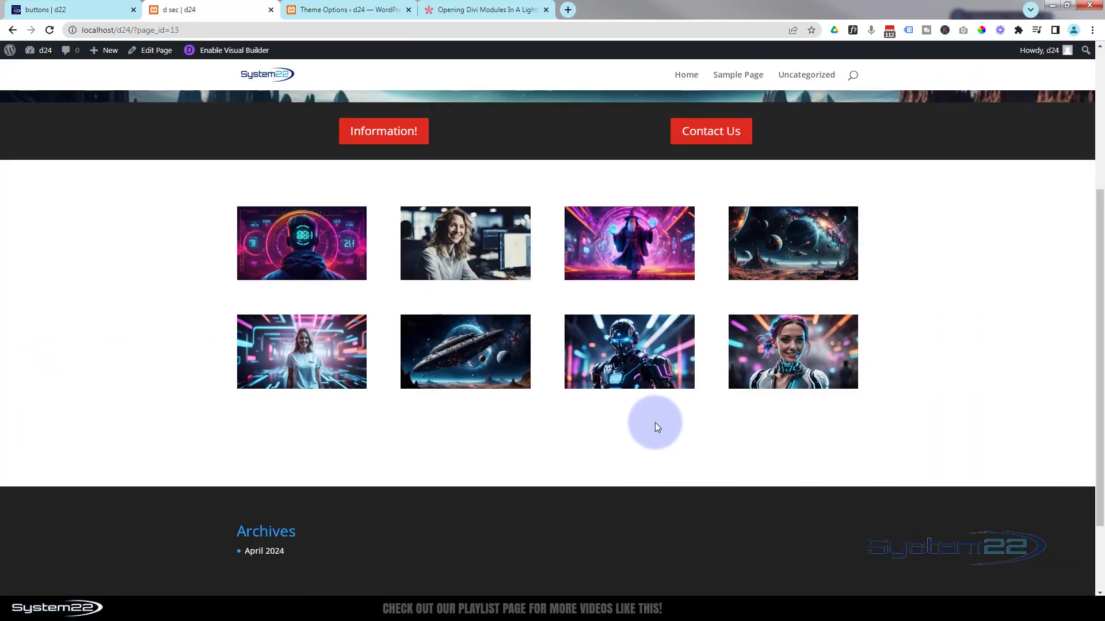
Preview the contact-form lightbox once more from the Contact Us button on the live page.
scroll(656, 424, up, 4)
click(710, 362)
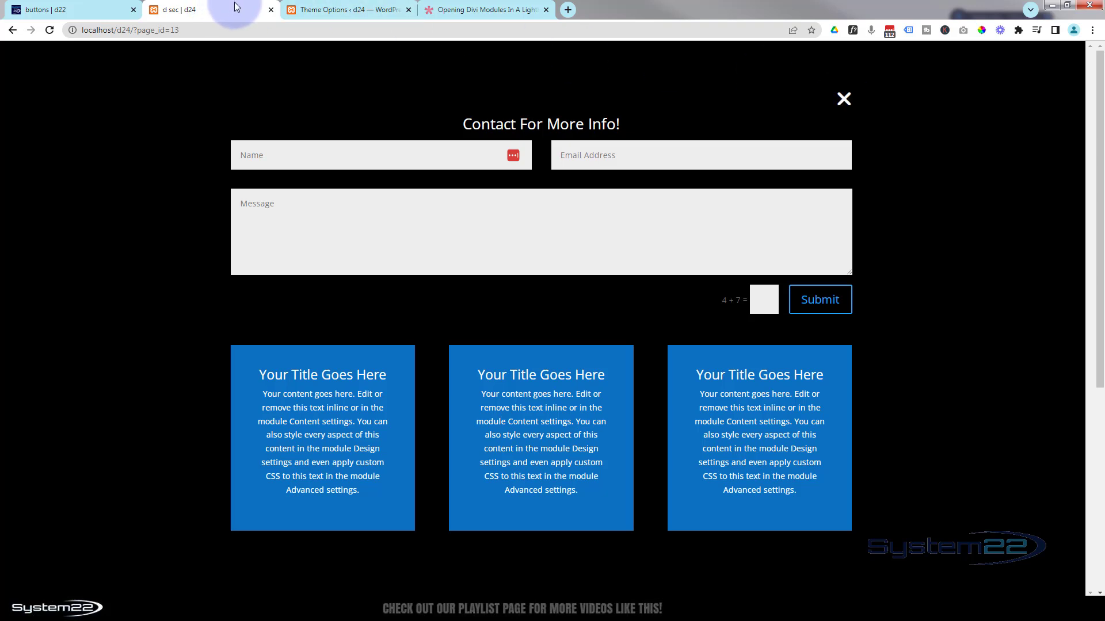
click(323, 12)
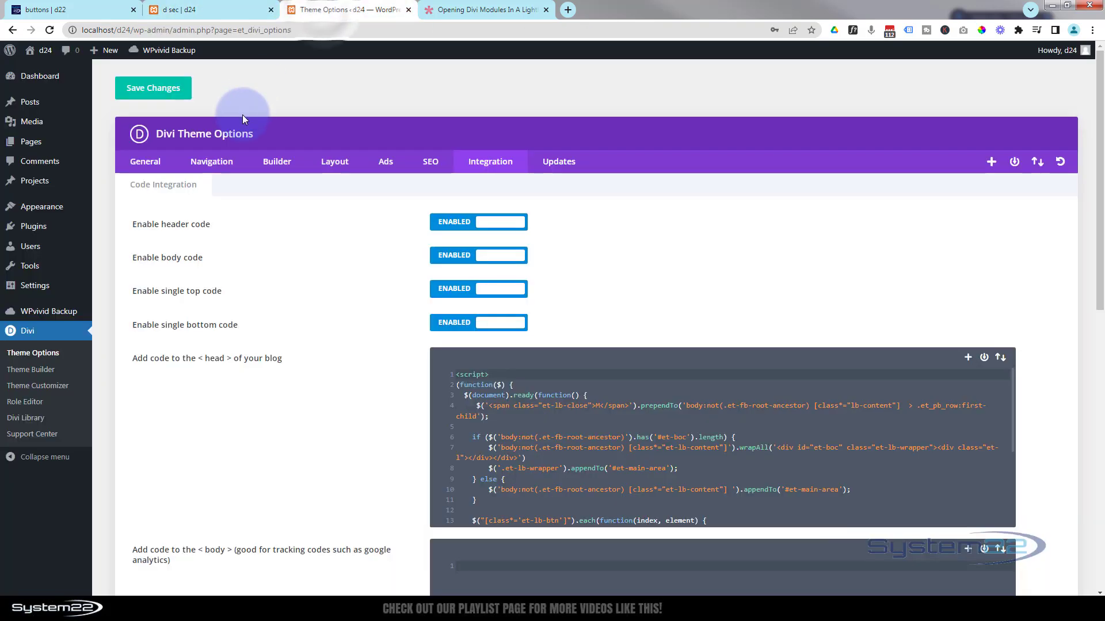
In General > Custom CSS, change the close icon colour from #fff to red and save.
click(148, 162)
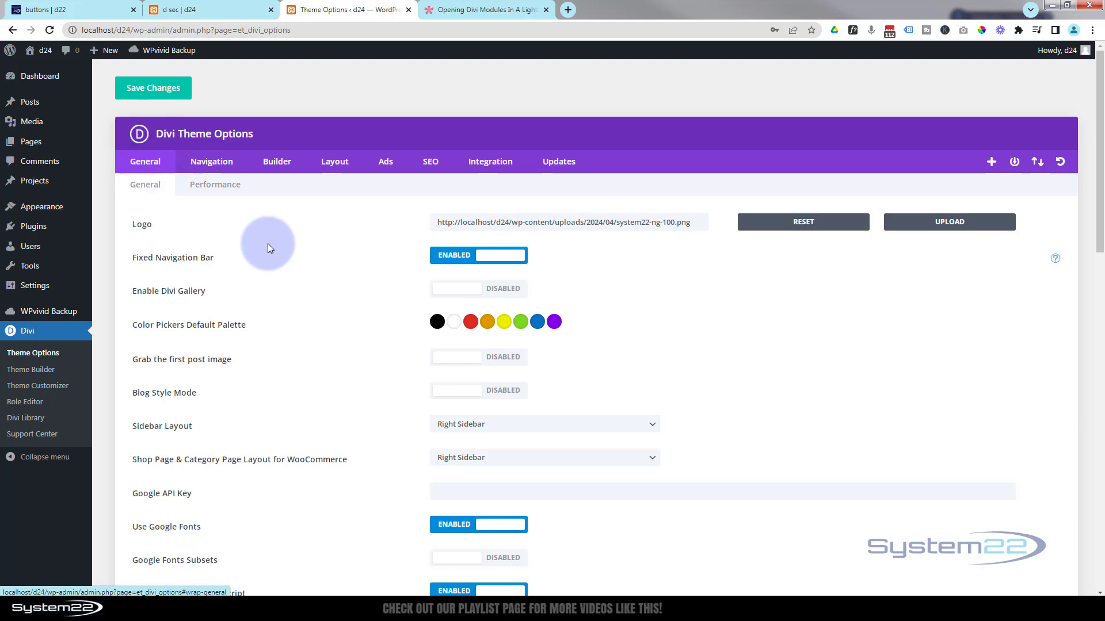
scroll(268, 245, down, 8)
scroll(267, 243, down, 10)
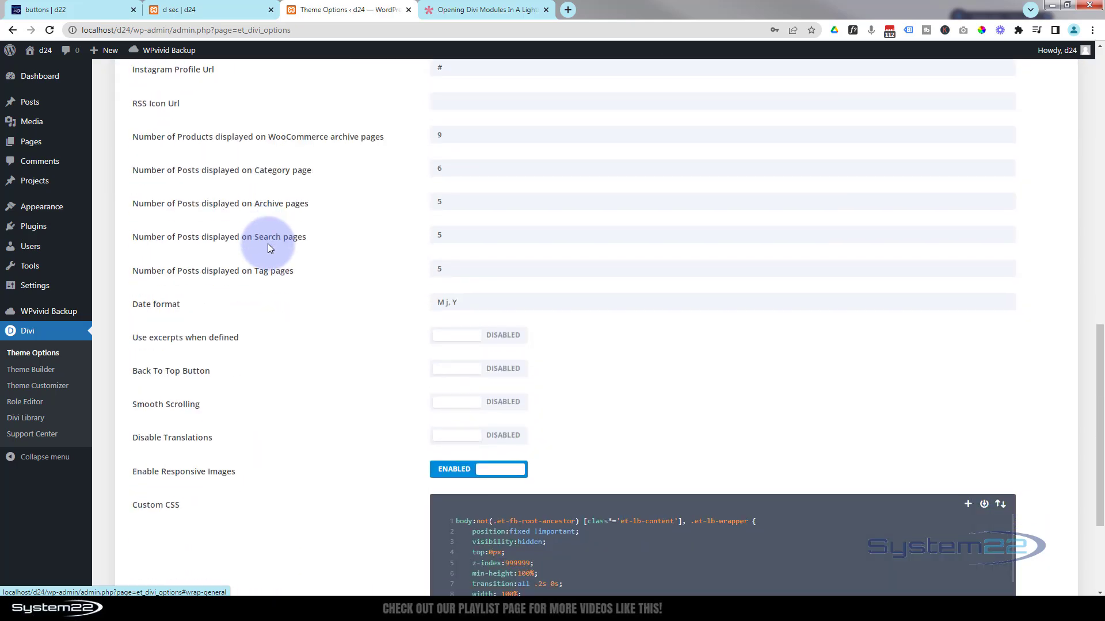
scroll(663, 422, down, 3)
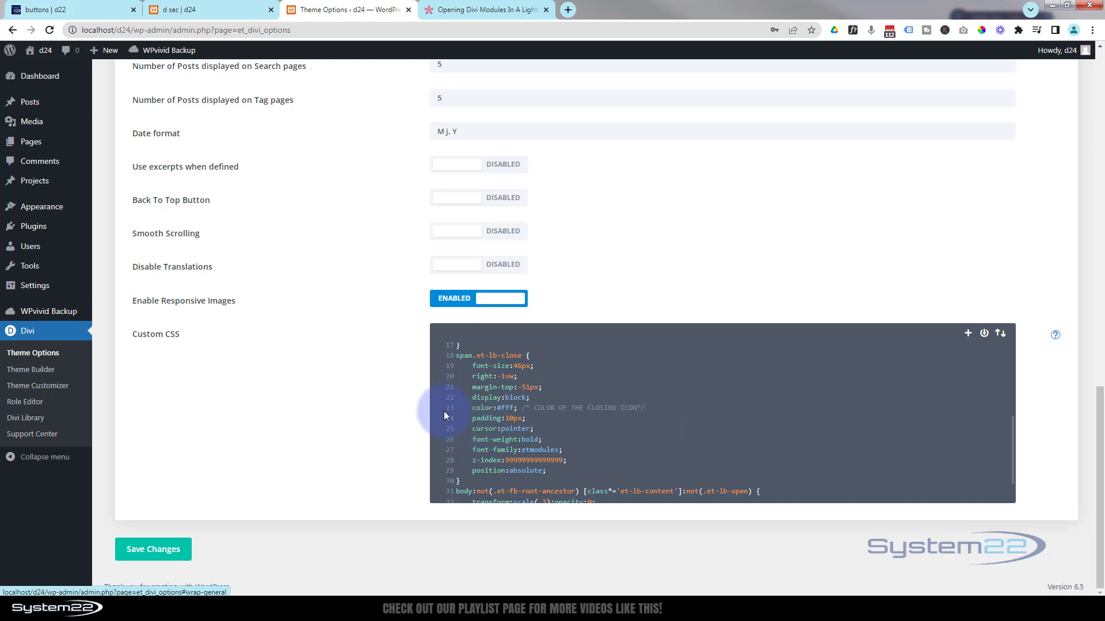
drag(533, 408, 645, 408)
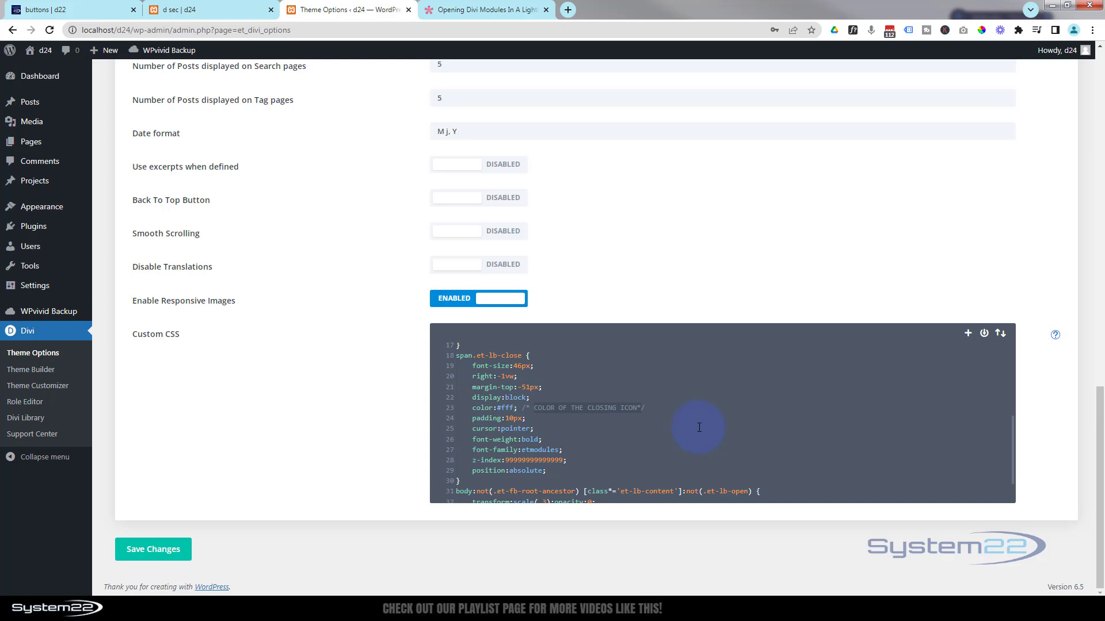
click(514, 407)
key(BackSpace)
key(BackSpace)
key(BackSpace)
key(BackSpace)
text(red)
click(640, 427)
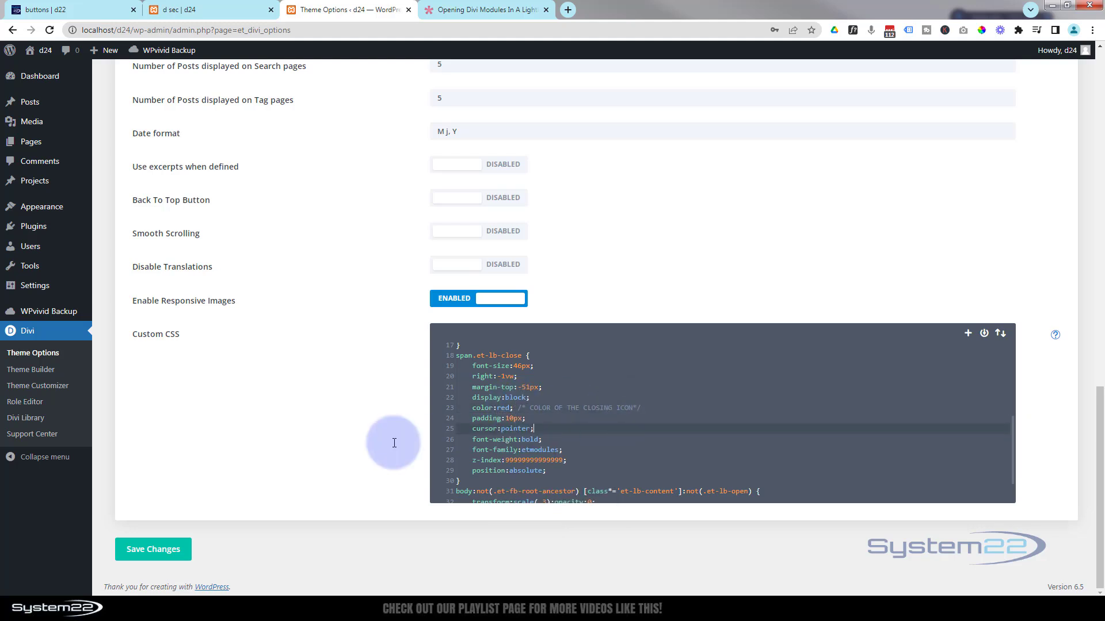
click(152, 550)
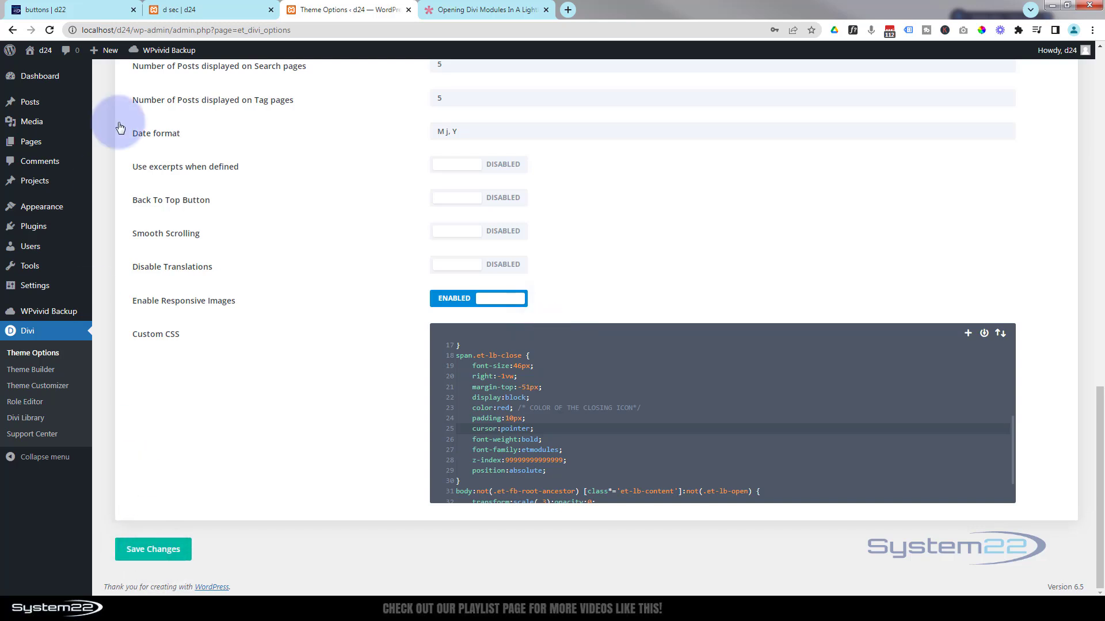
click(184, 11)
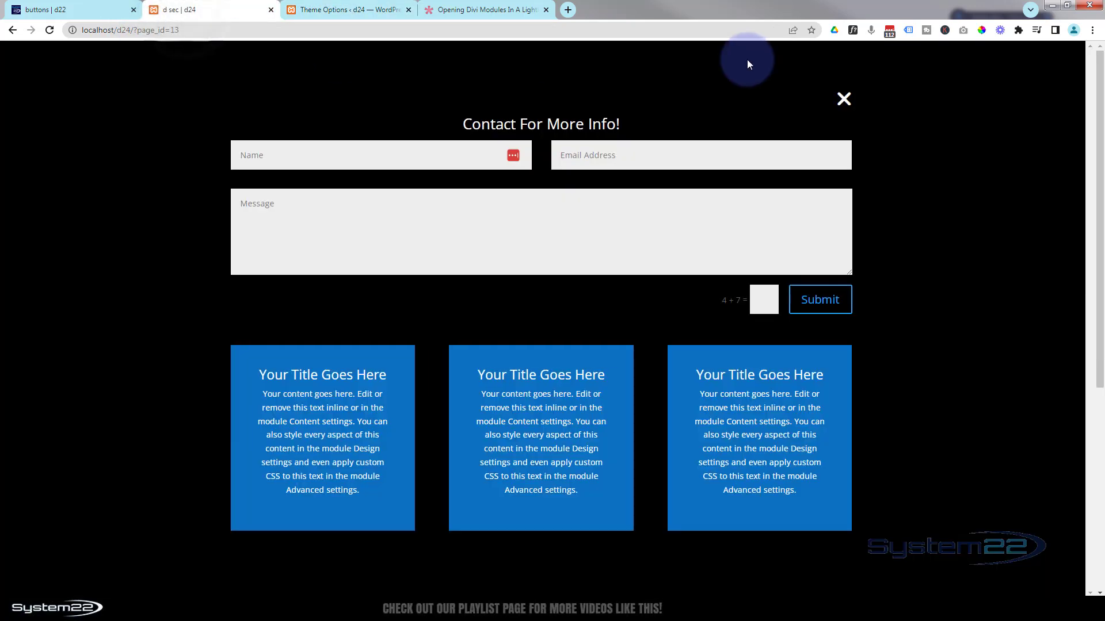
Reload the page to apply the new CSS and confirm the contact lightbox closes with its red X.
click(842, 99)
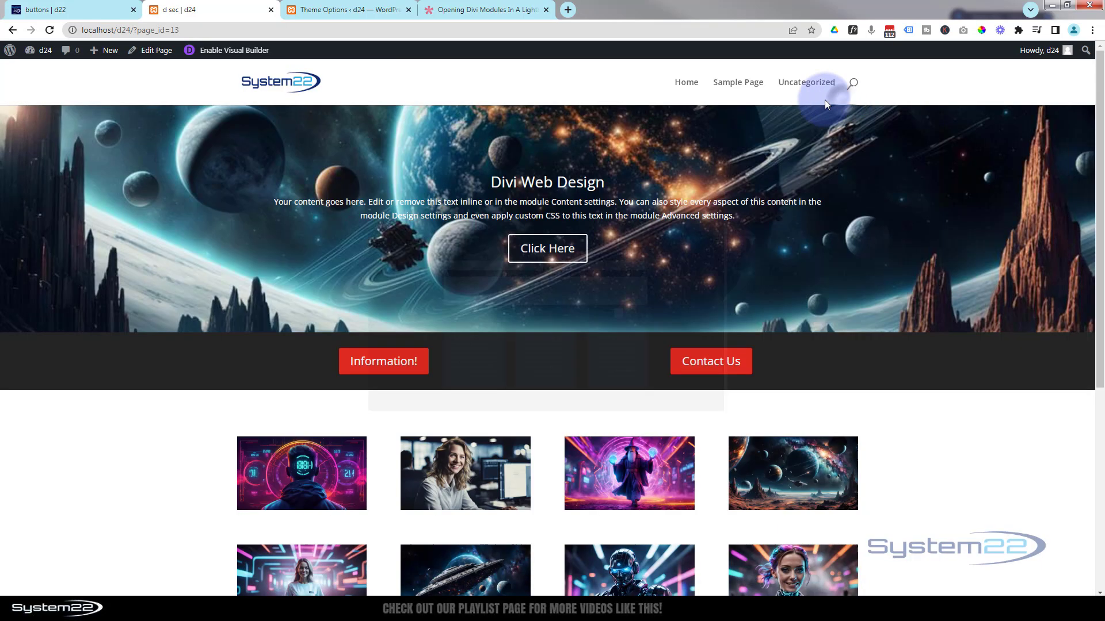
click(49, 31)
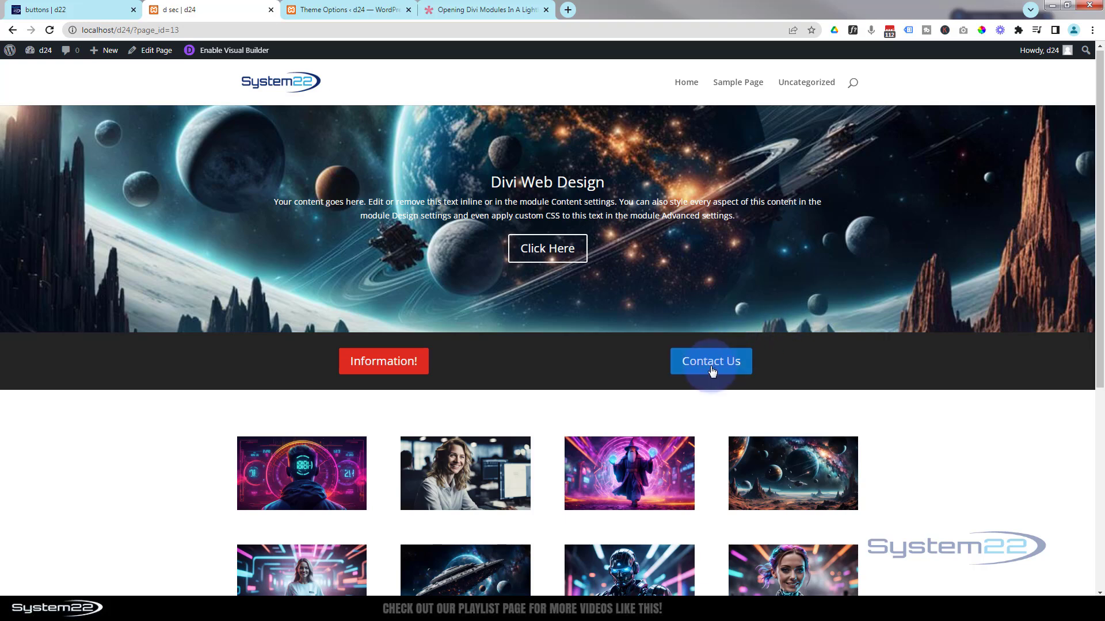
click(712, 371)
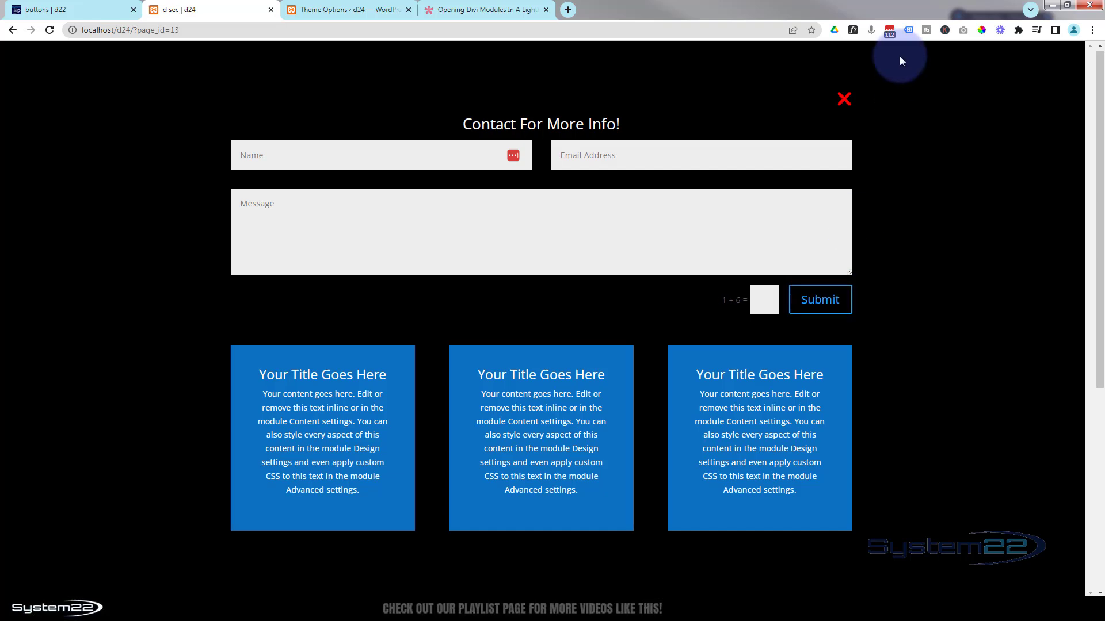
click(845, 102)
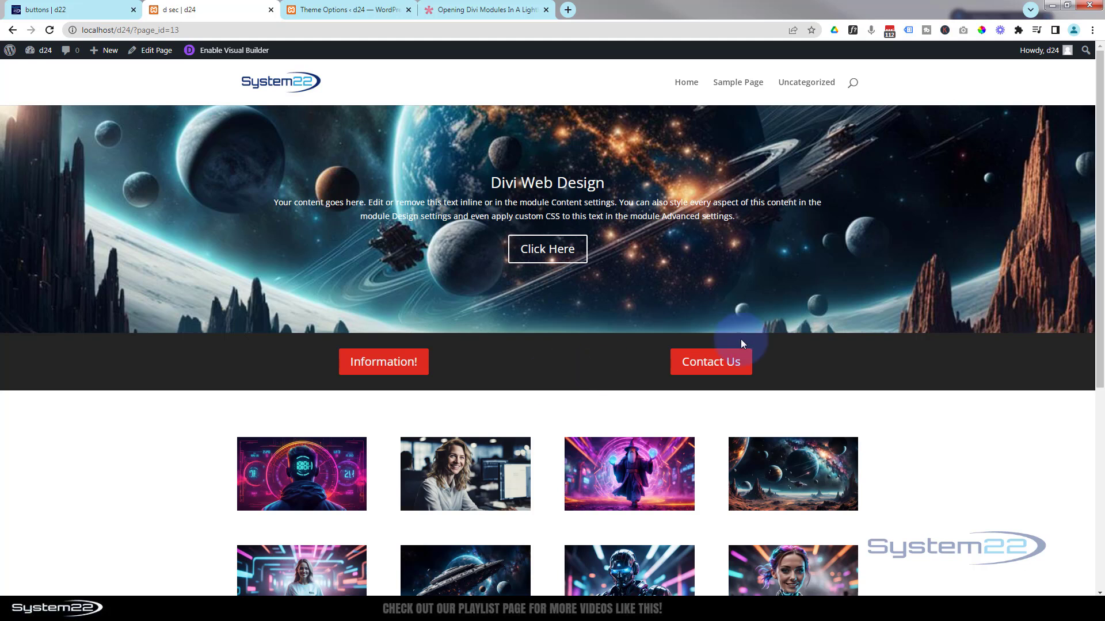
Test the Information! button, then reopen and close the contact-form lightbox again.
click(383, 362)
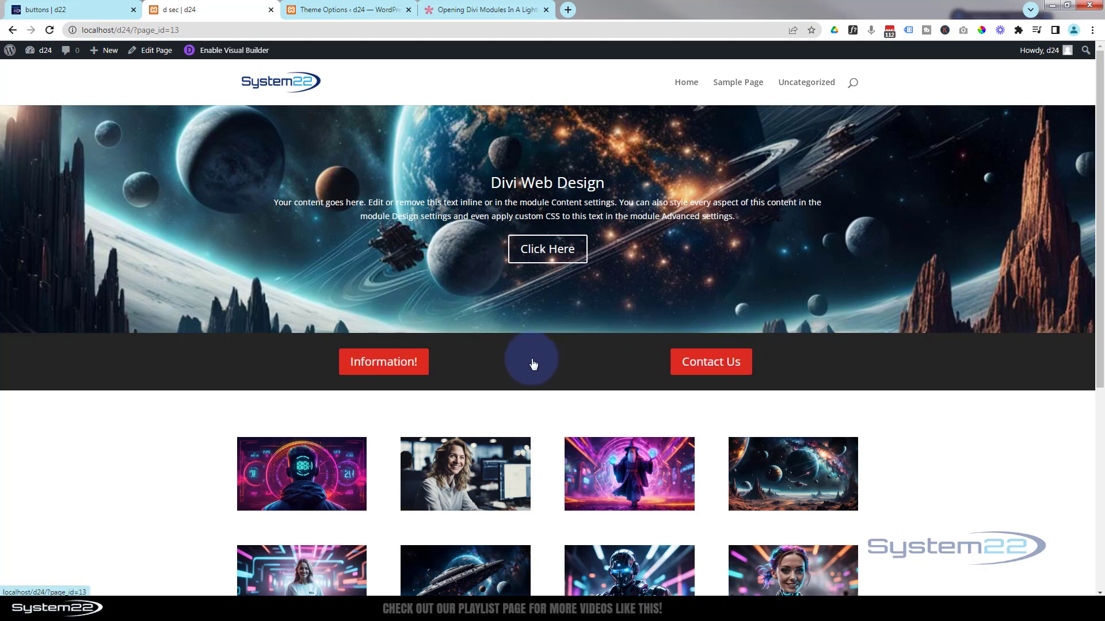
click(705, 364)
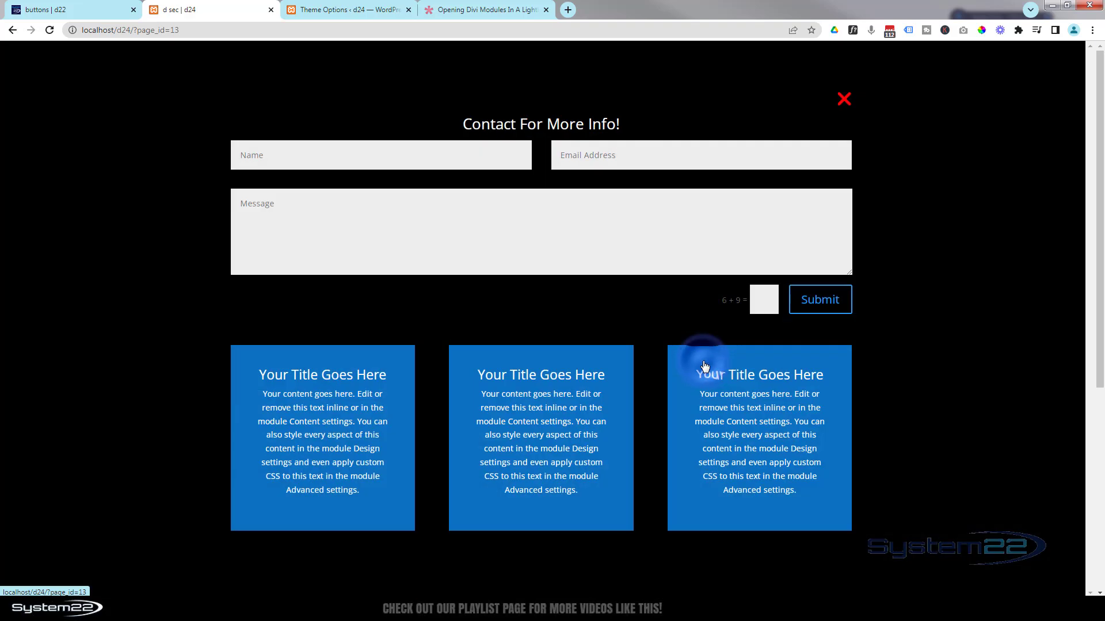
click(846, 100)
Review the Opening Divi Modules In A Lightbox help article steps.
click(473, 8)
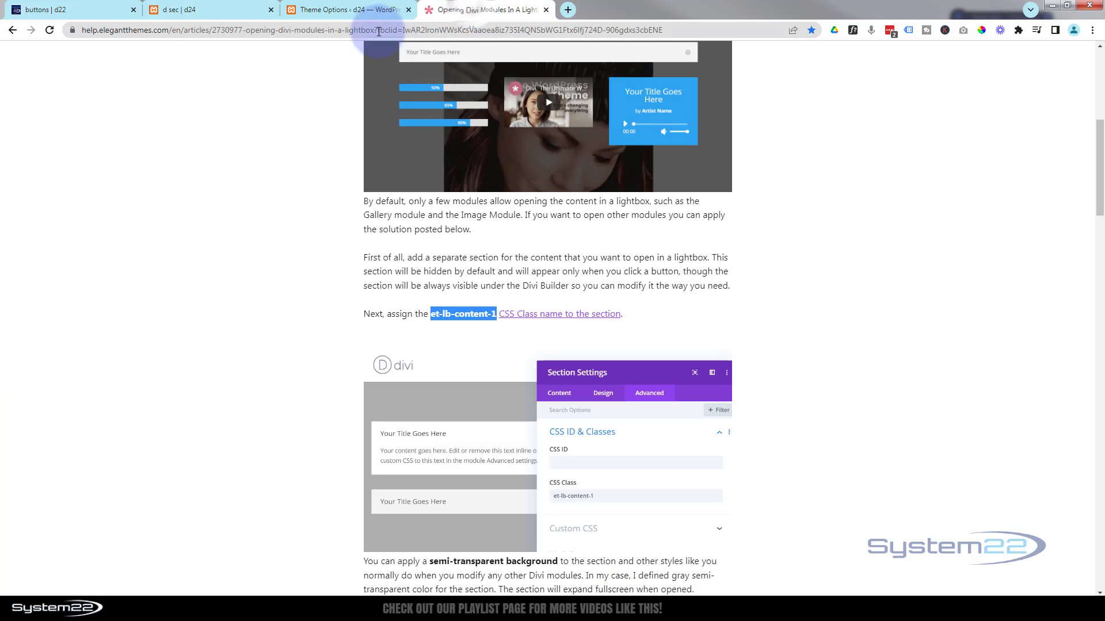
scroll(337, 385, down, 10)
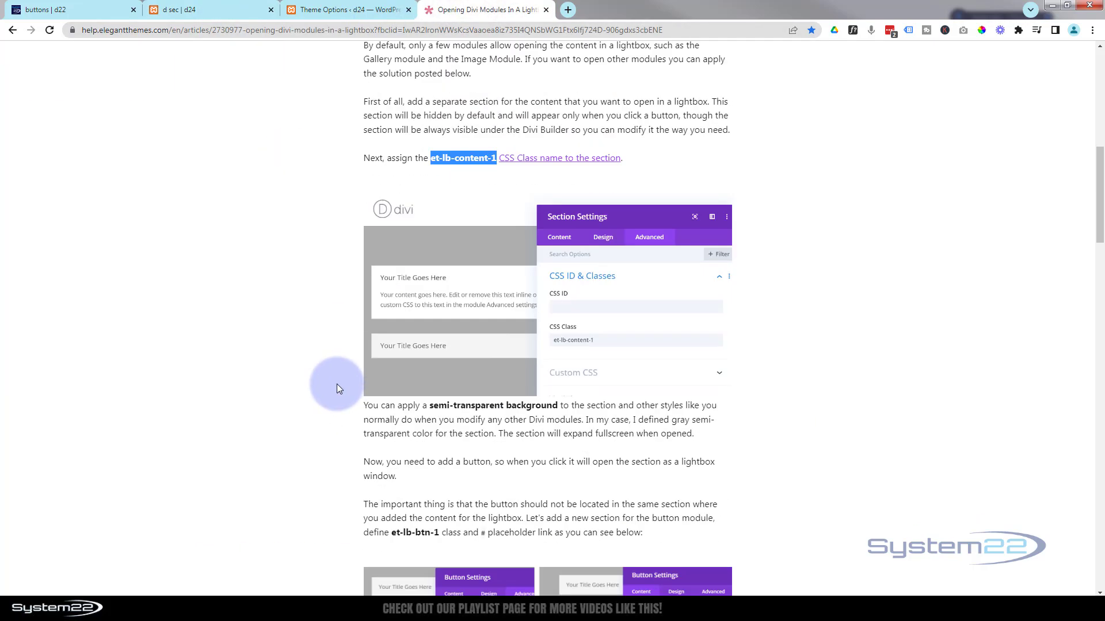
scroll(336, 385, up, 10)
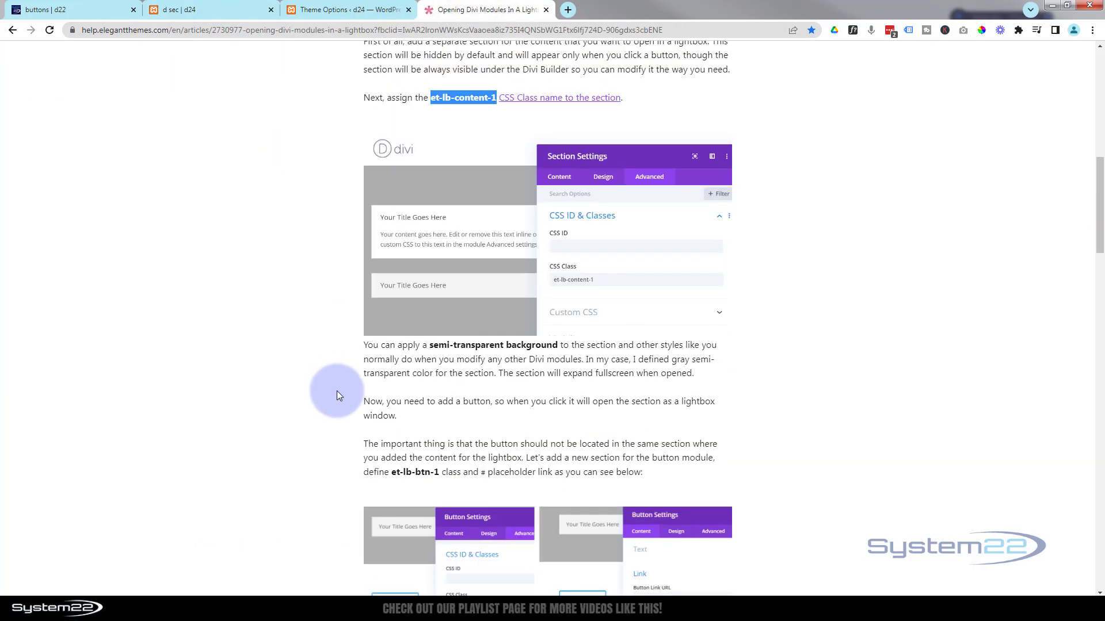
Check the Custom CSS in Theme Options from the top, then return to the contact page.
click(364, 12)
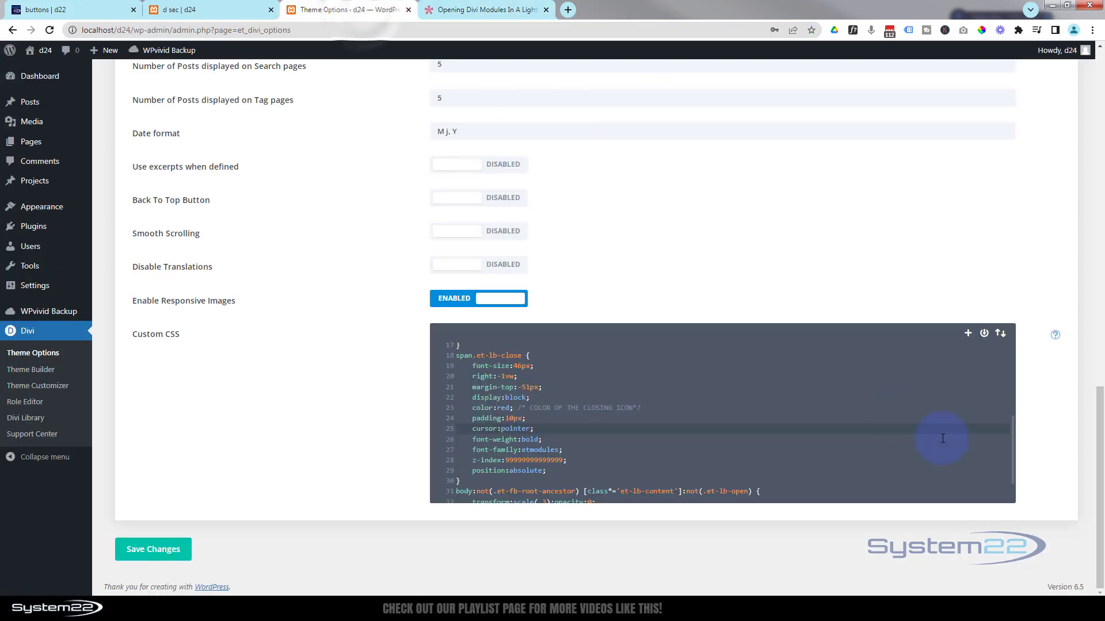
scroll(927, 436, up, 5)
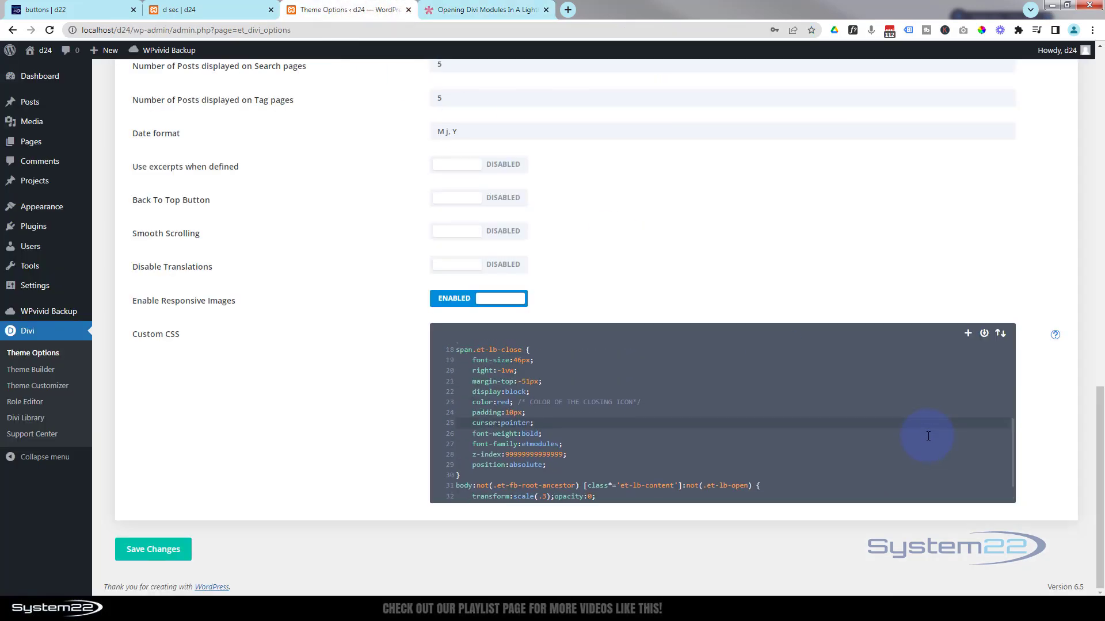
click(219, 11)
click(707, 375)
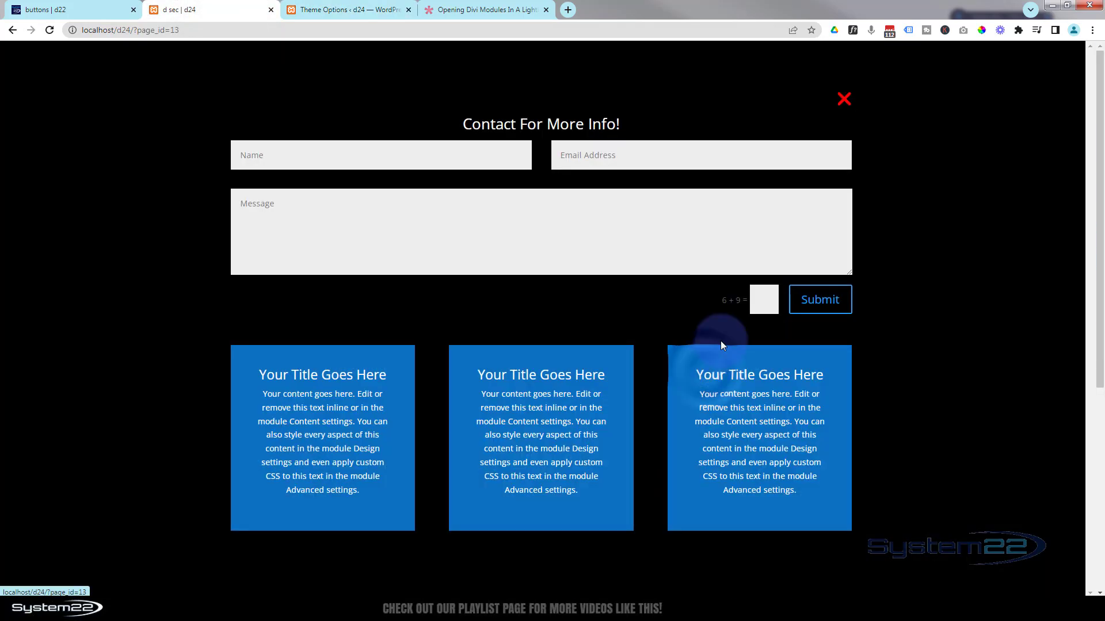
click(728, 154)
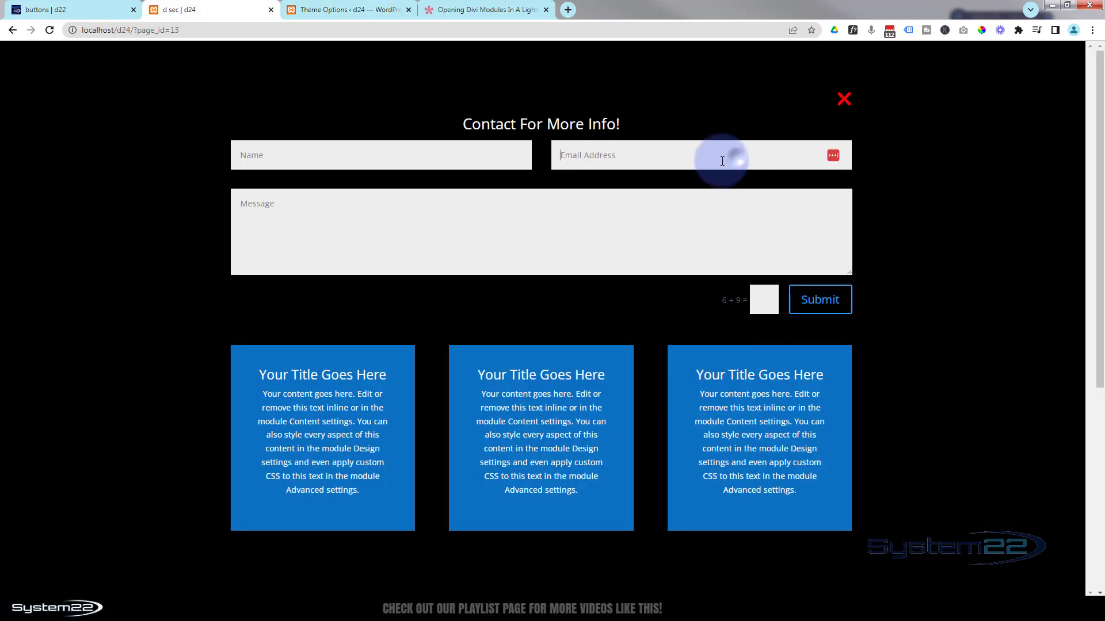
click(443, 157)
click(426, 224)
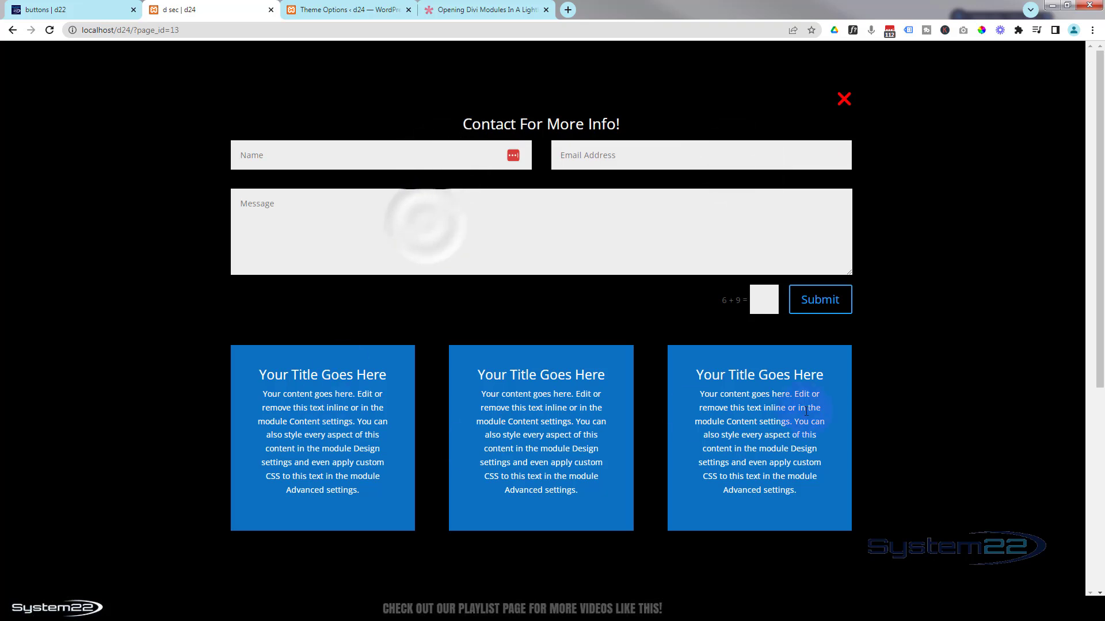
click(751, 298)
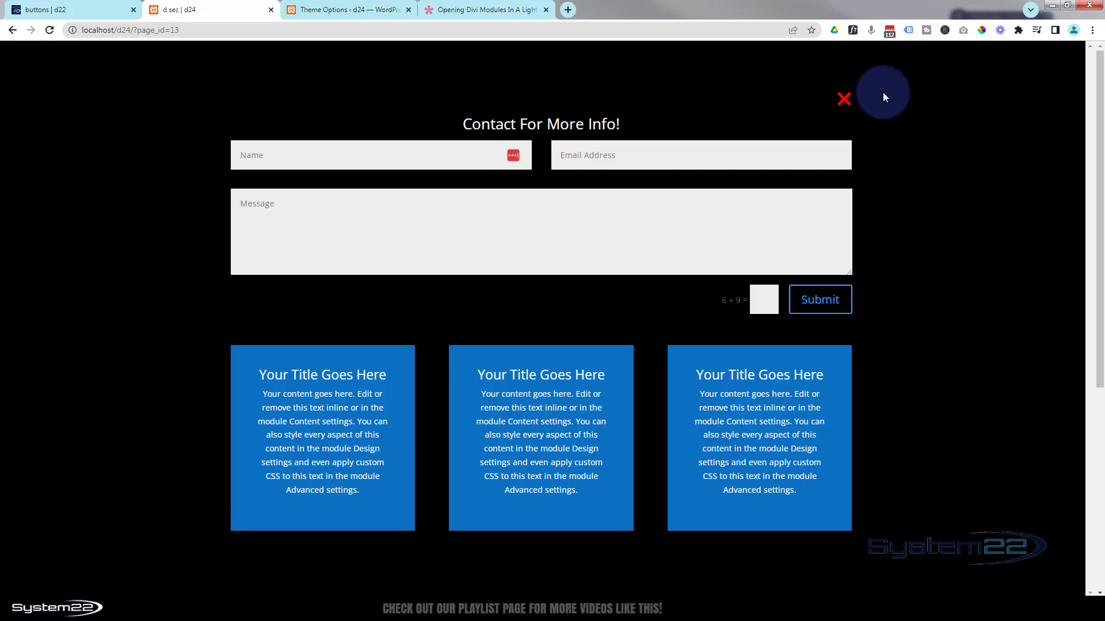
click(845, 99)
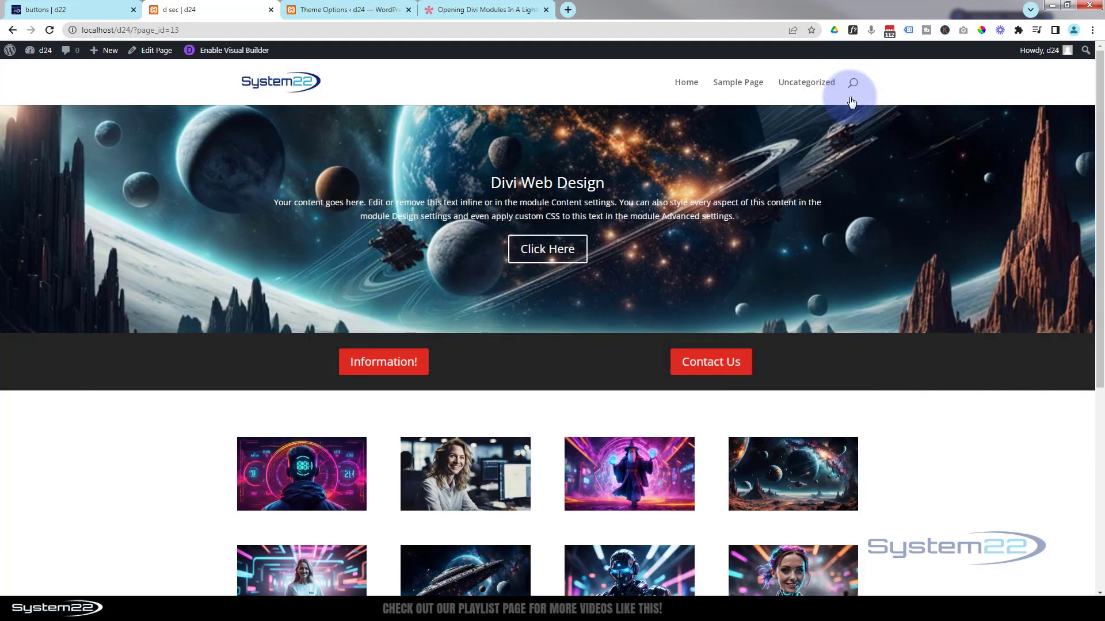